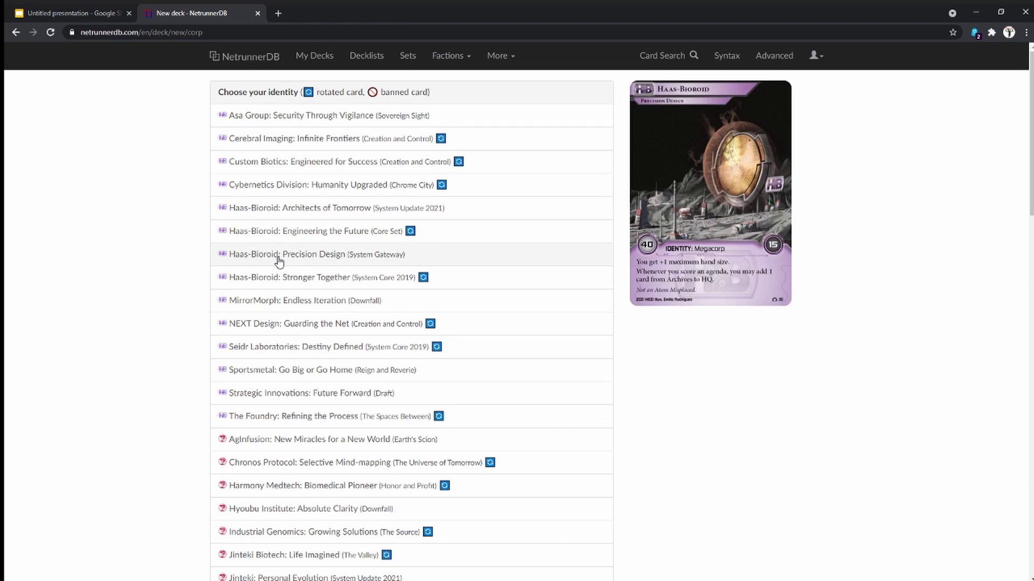
- Choose Weyland Consortium: Built to Last from the identity list as the new deck's identity
scroll(278, 262, down, 6)
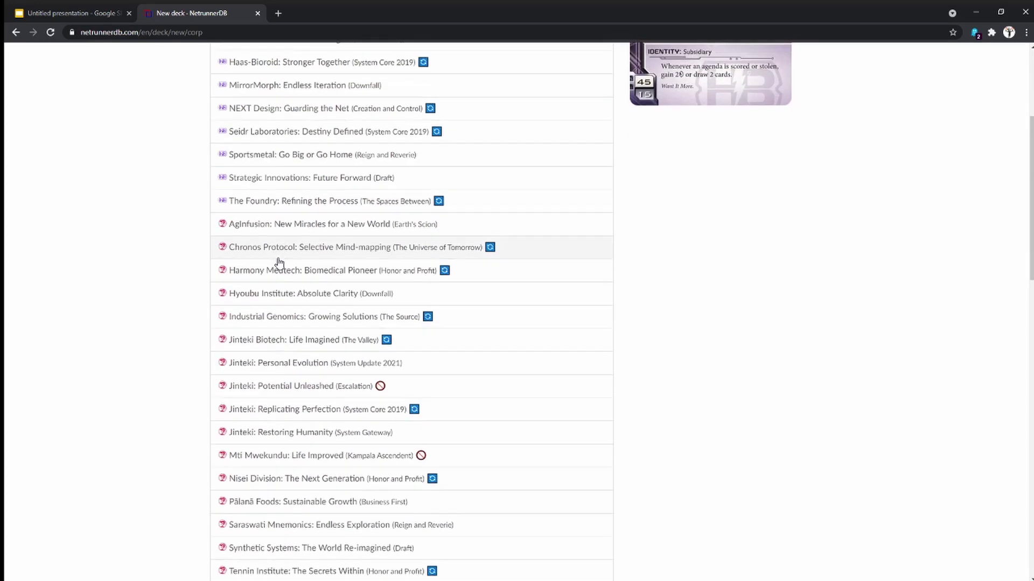
scroll(278, 264, down, 4)
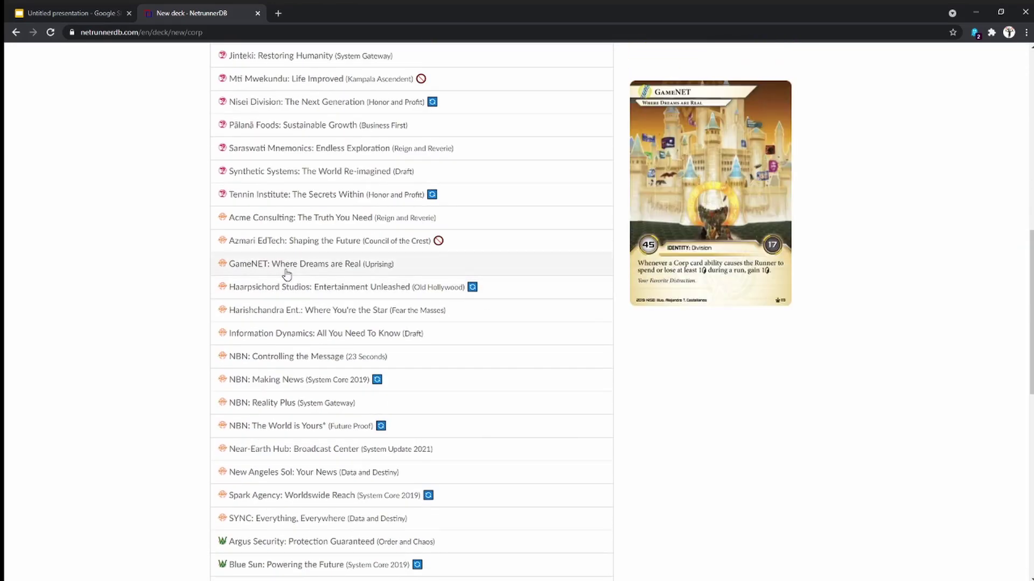
scroll(280, 267, down, 1)
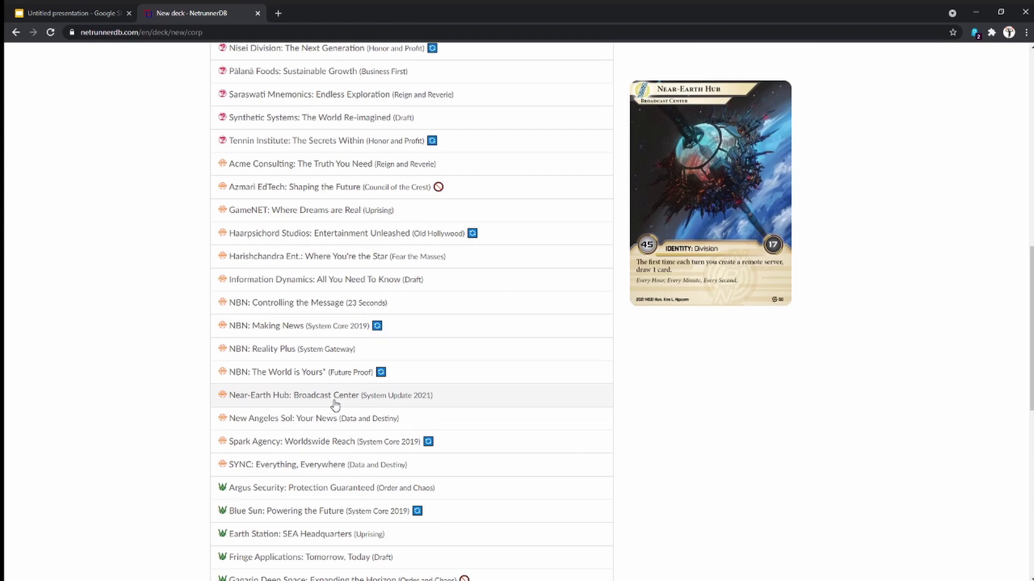
scroll(334, 404, down, 6)
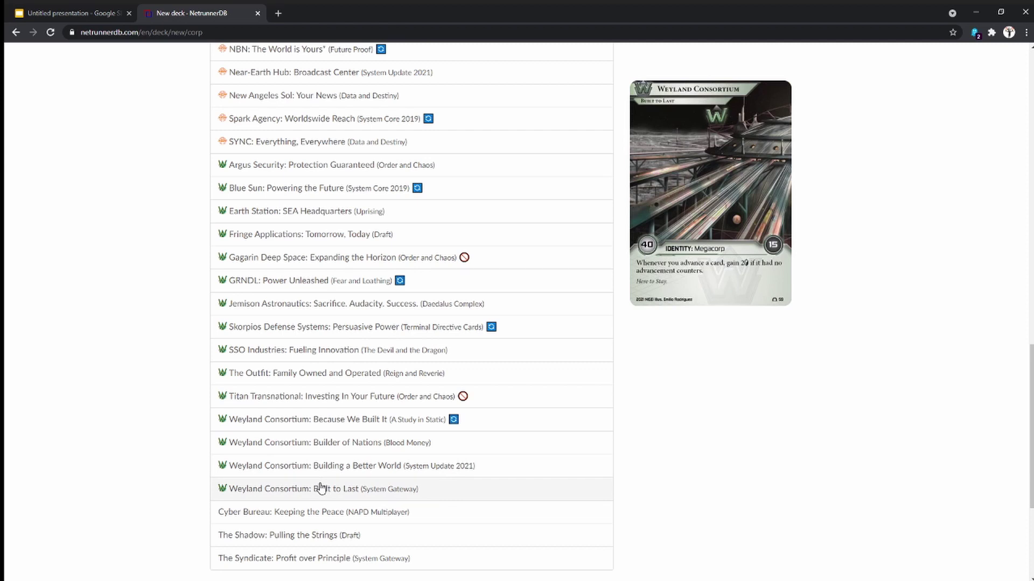
click(320, 488)
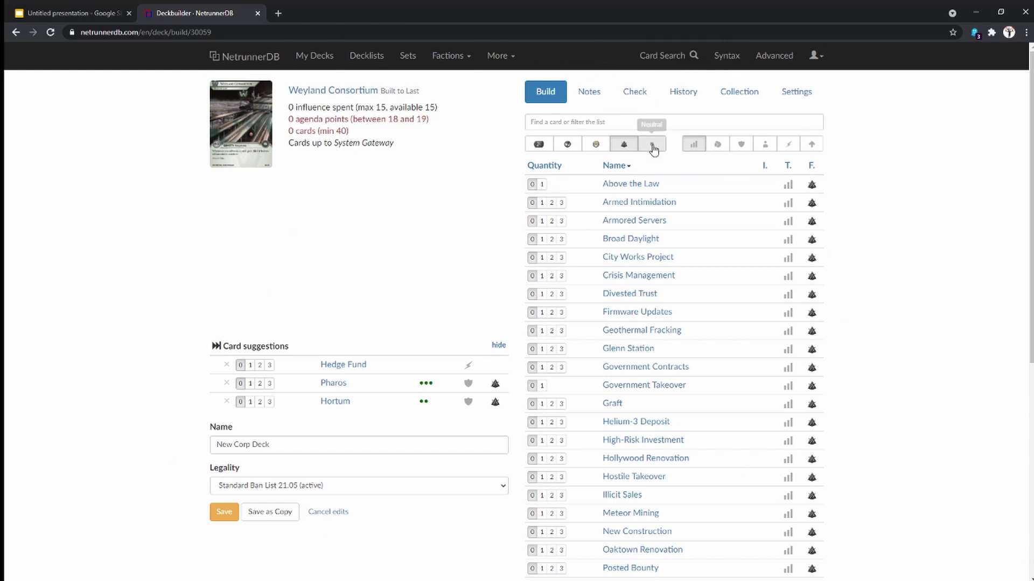
- Limit the card collection to the Startup packs and include neutral cards alongside Weyland Consortium cards in the build list
click(720, 99)
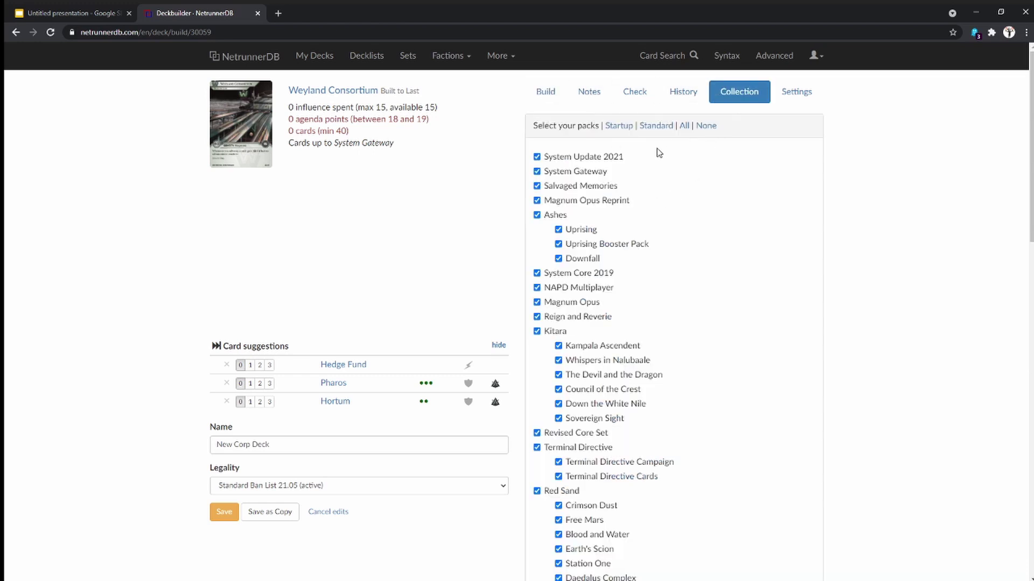
click(611, 131)
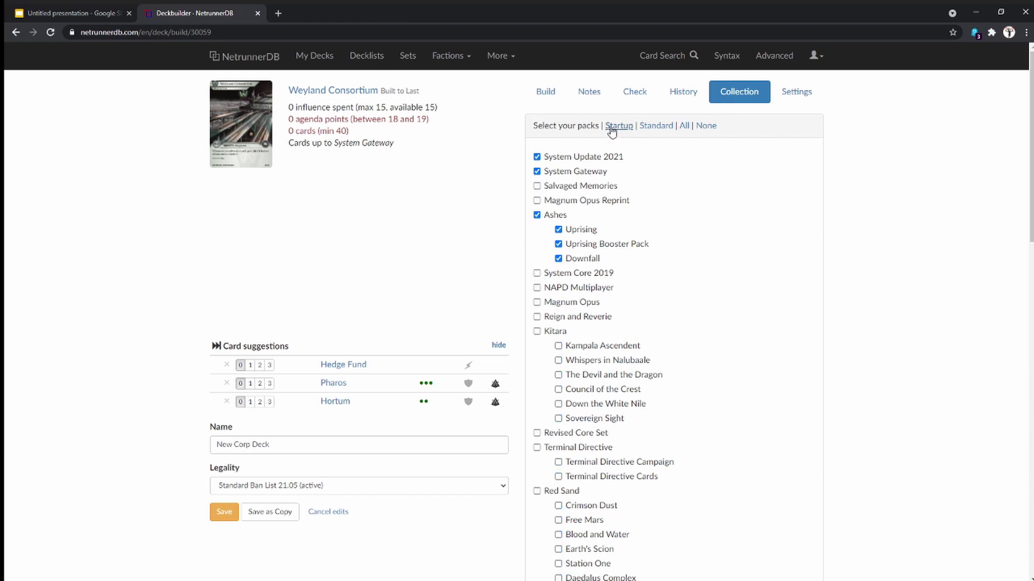
click(558, 96)
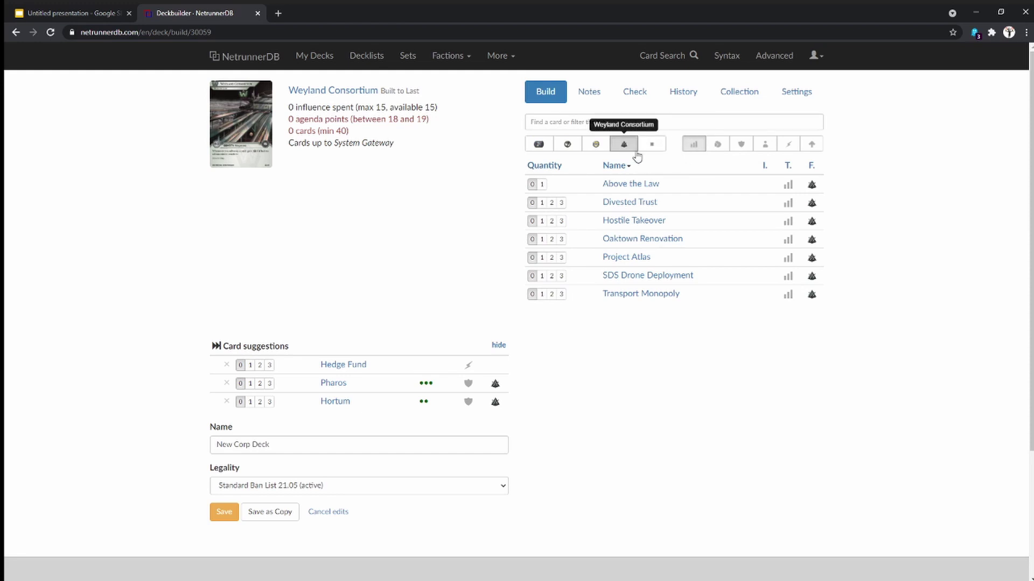
click(651, 145)
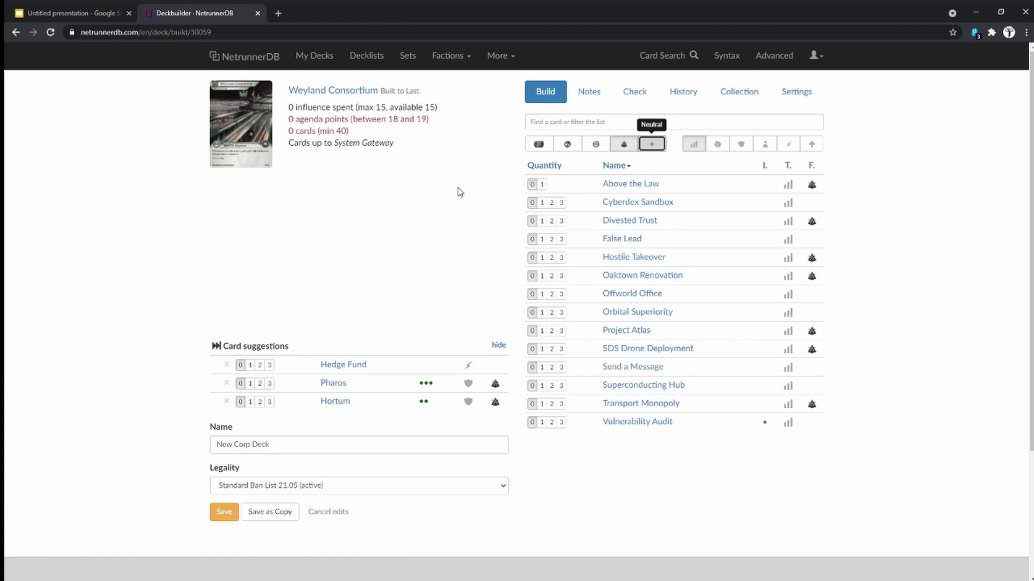
- Examine the card details of the agendas Above the Law and Cyberdex Sandbox
click(622, 186)
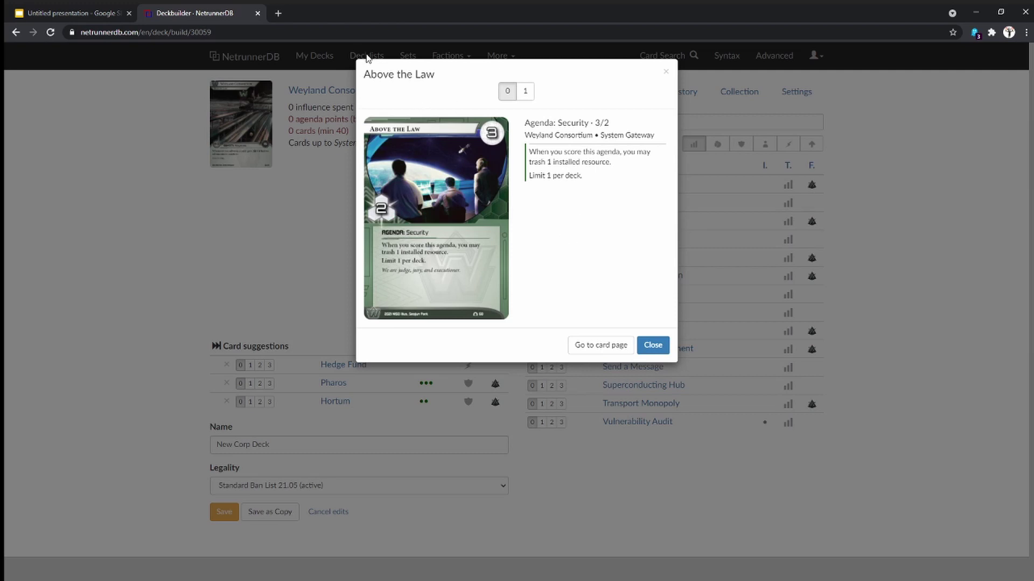
click(660, 349)
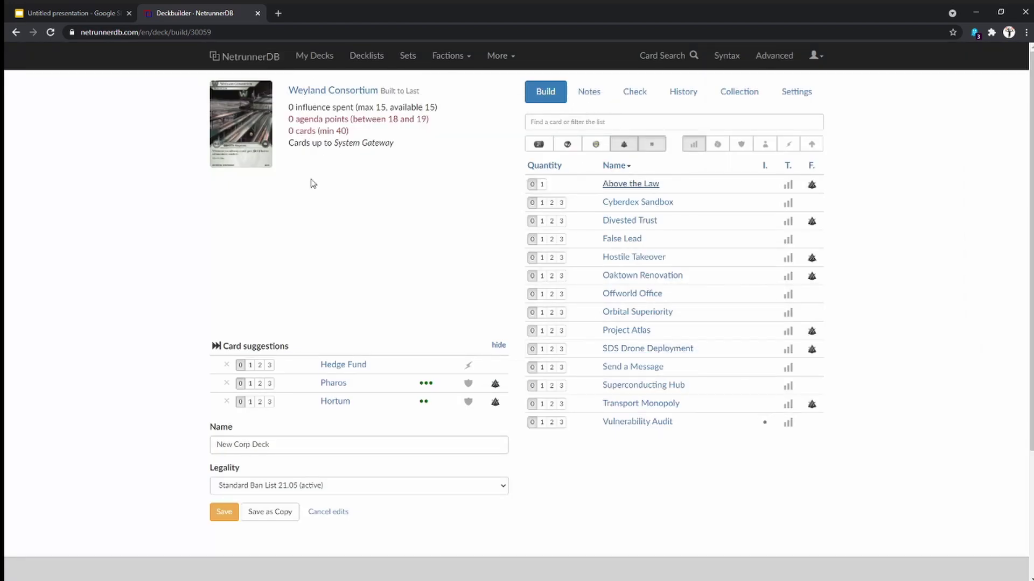
click(623, 203)
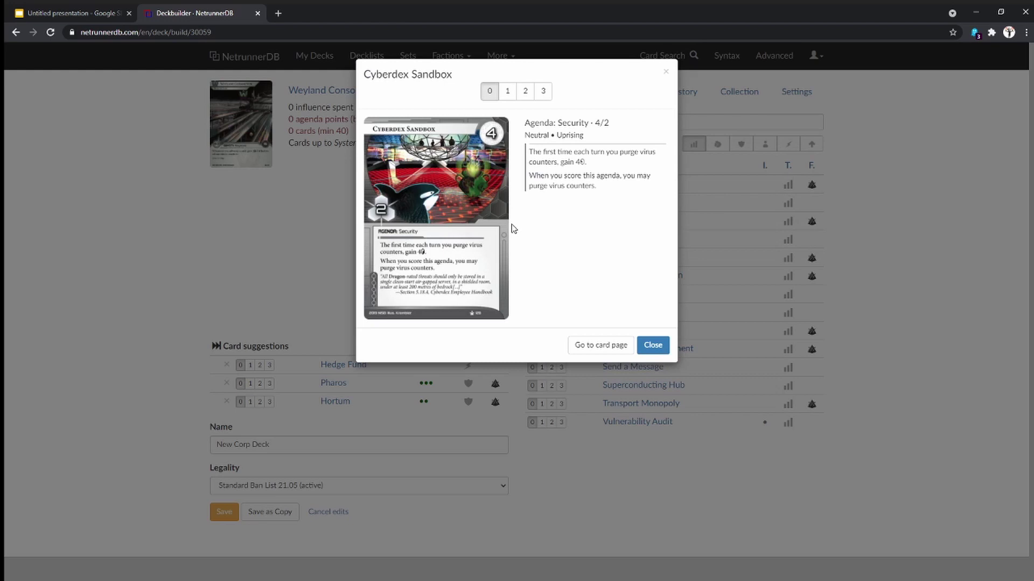
click(653, 347)
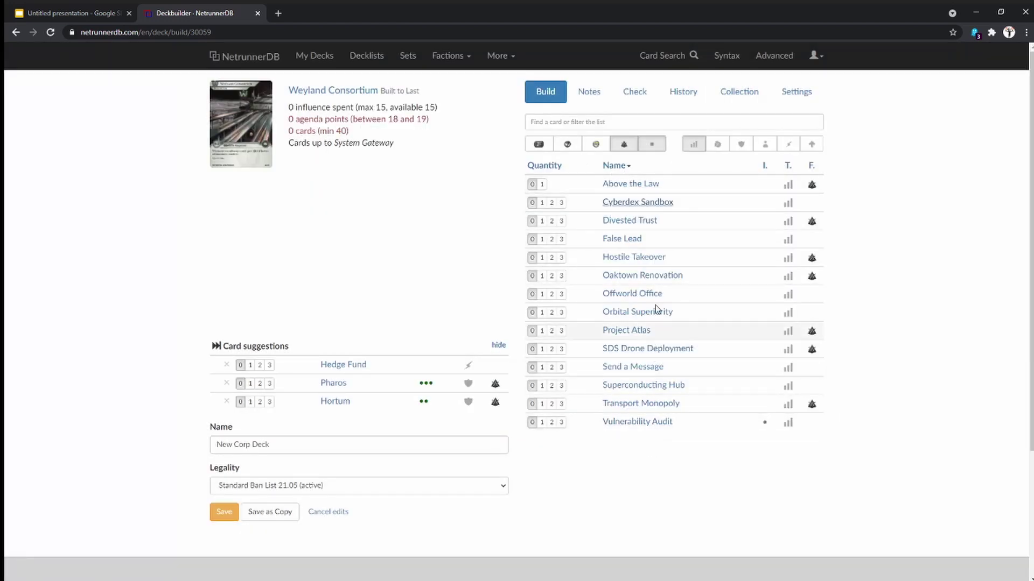
mouse_move(635, 408)
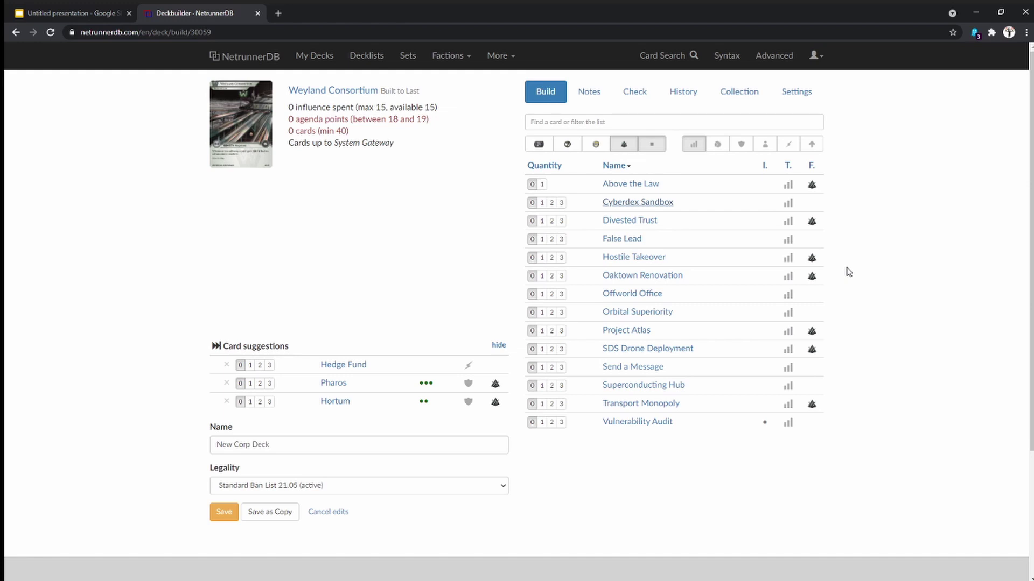
- Compare the advancement costs and agenda points of Project Atlas, Vulnerability Audit, Transport Monopoly and Superconducting Hub
click(625, 331)
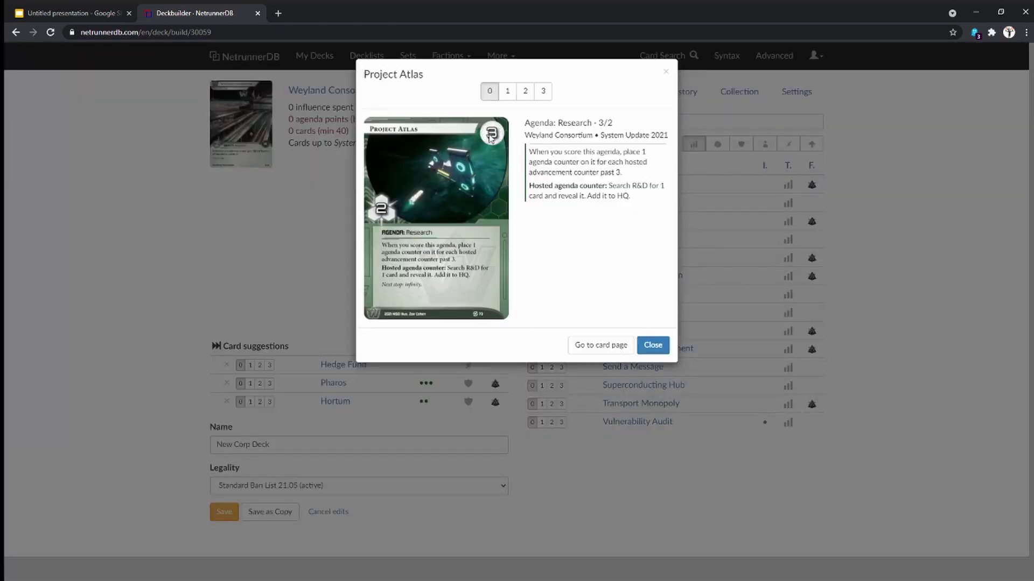
click(325, 240)
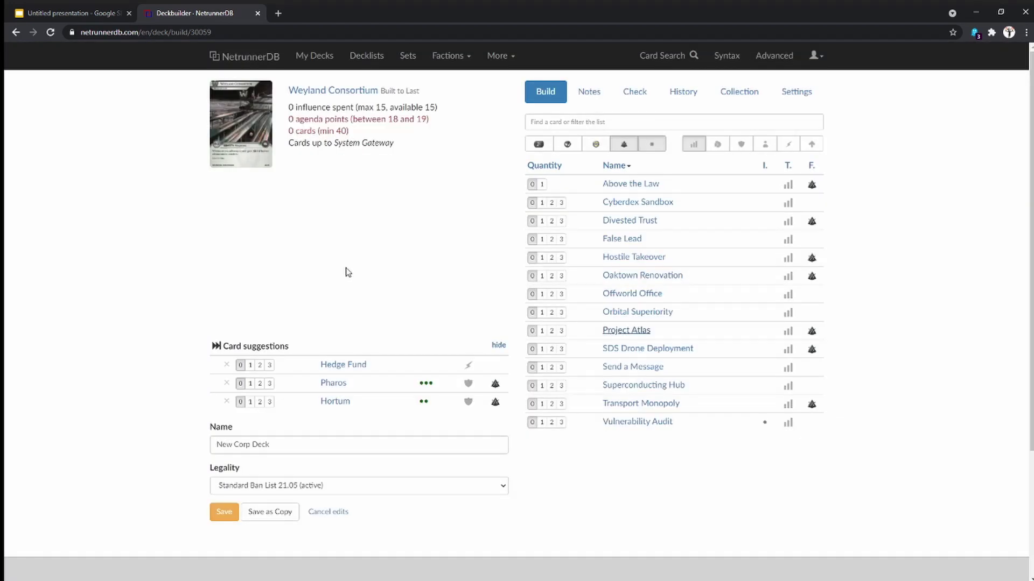
click(654, 423)
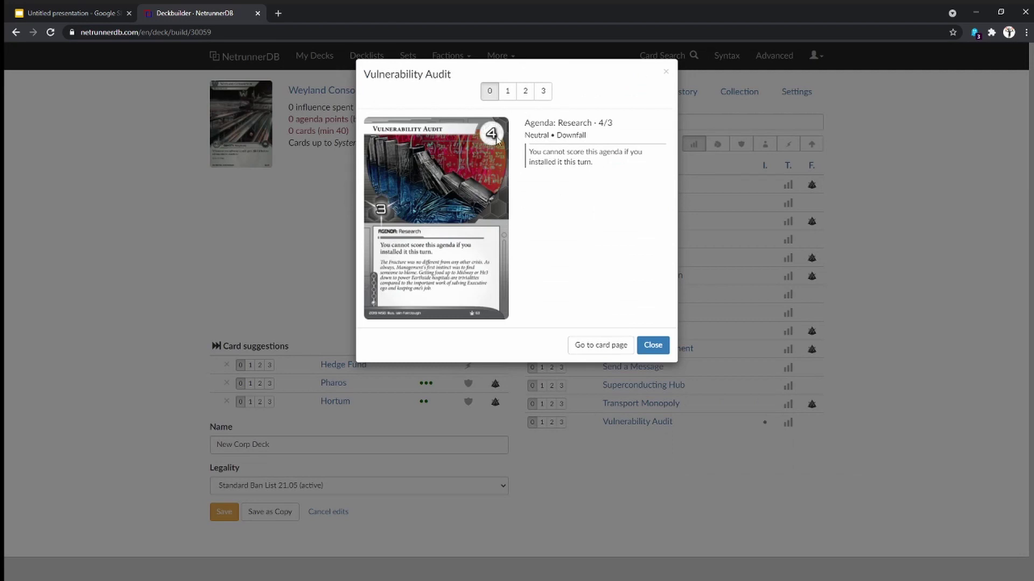
click(289, 257)
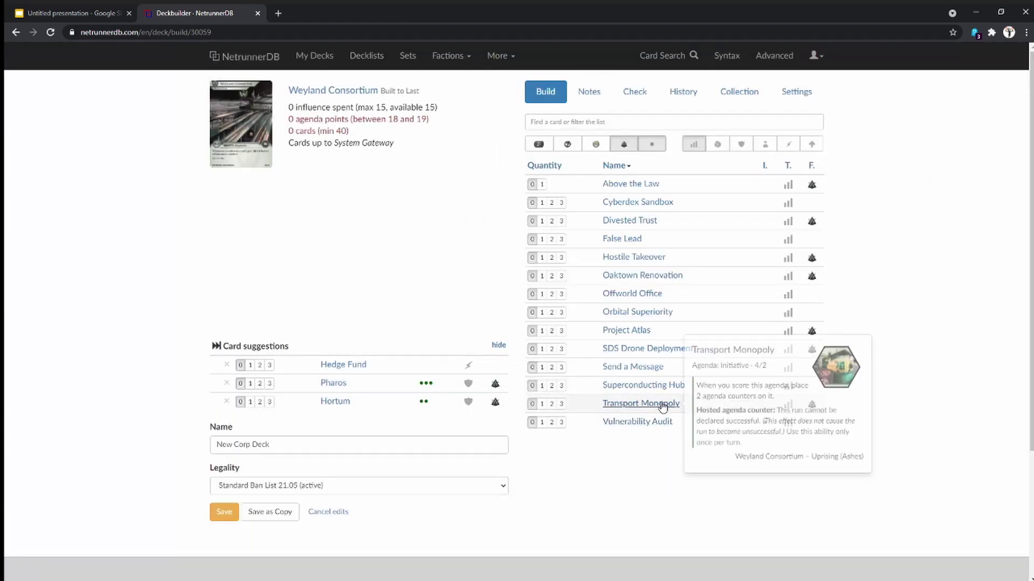
click(665, 405)
click(353, 246)
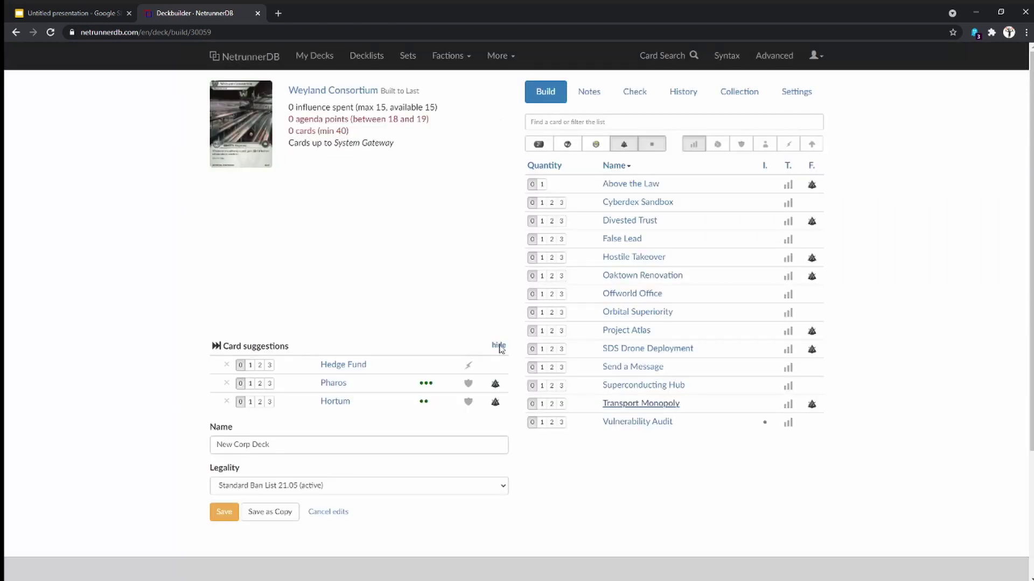
click(643, 385)
click(321, 233)
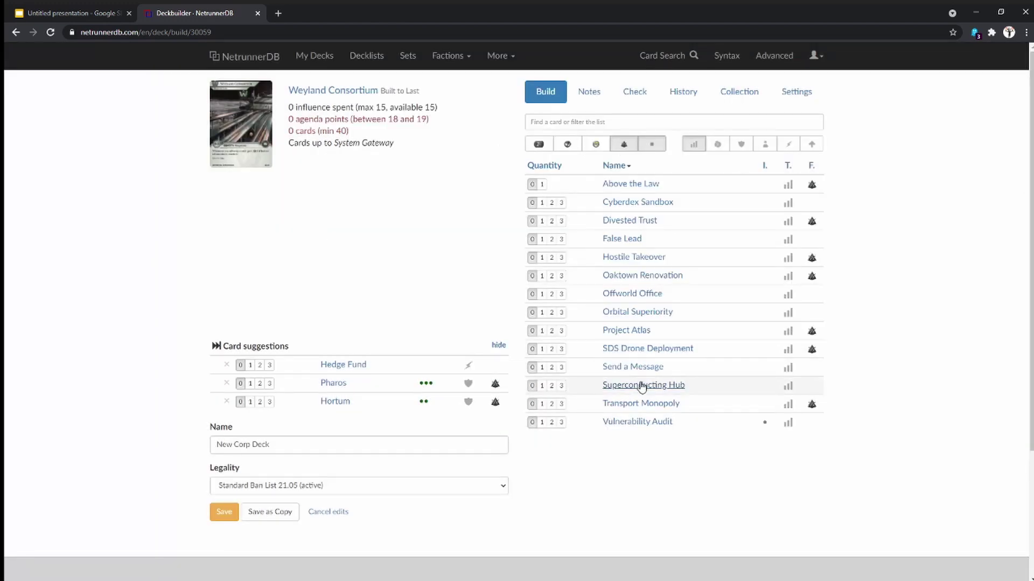
- Review the Hostile Takeover agenda and add three copies of it to the deck
click(620, 256)
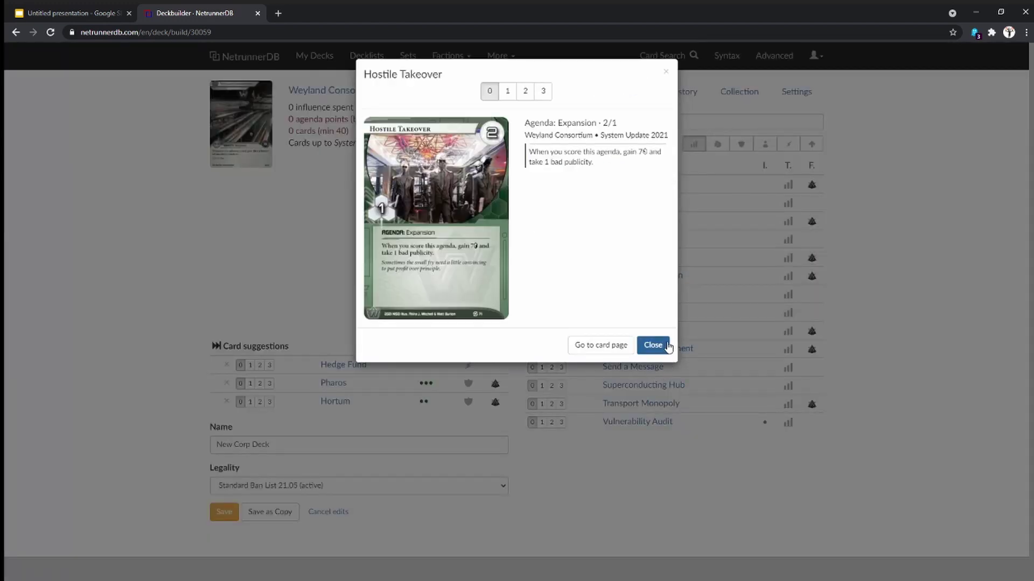
click(652, 345)
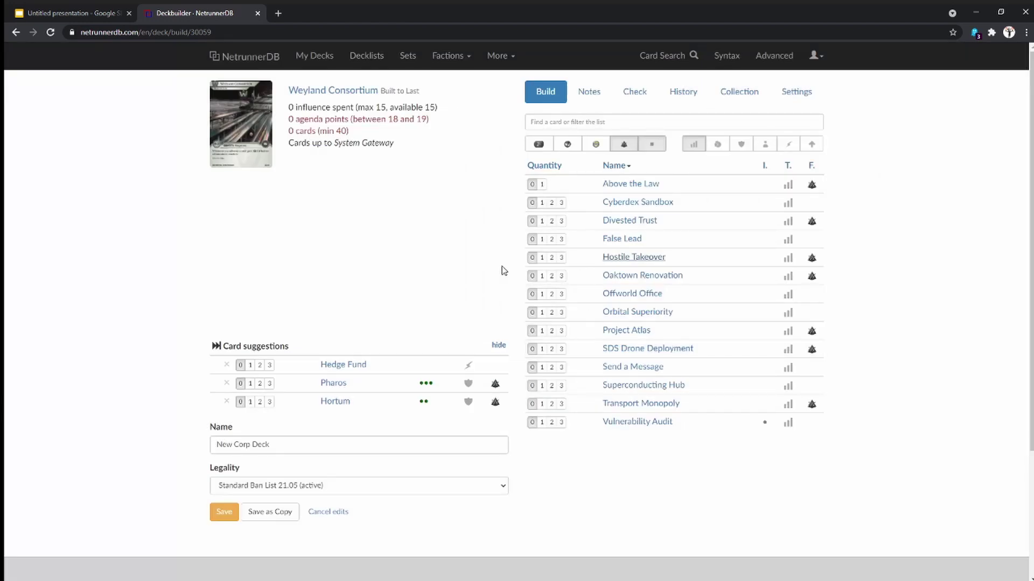
click(619, 256)
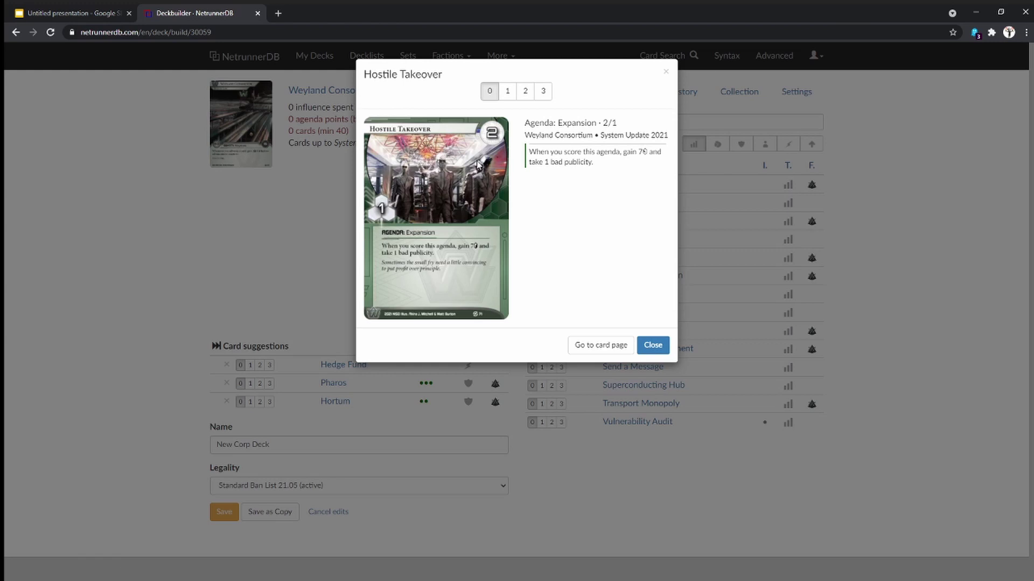
click(543, 91)
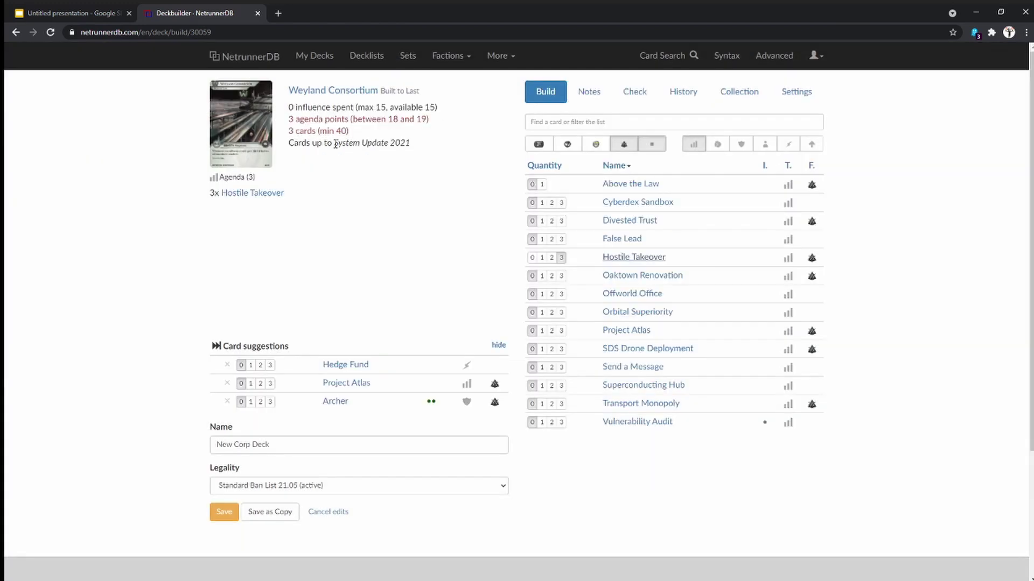
mouse_move(278, 199)
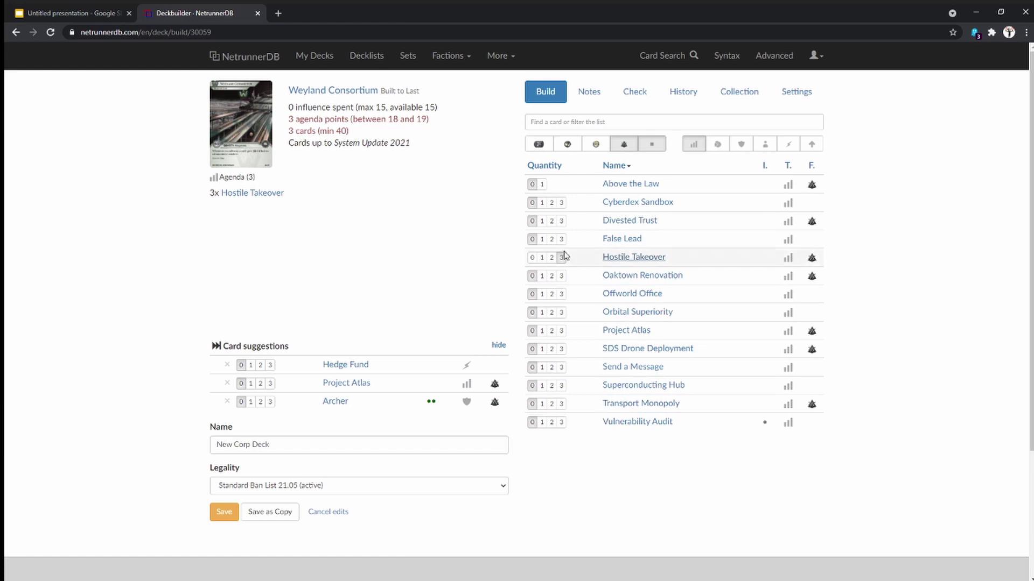
- Add three copies of Project Atlas and one copy of Above the Law to the deck
mouse_move(634, 188)
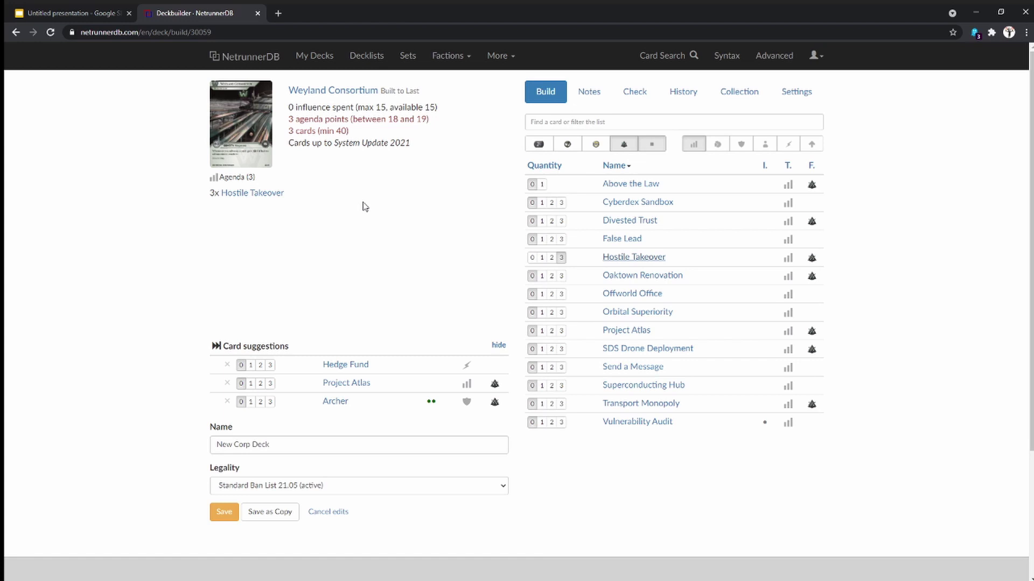
click(627, 330)
click(544, 91)
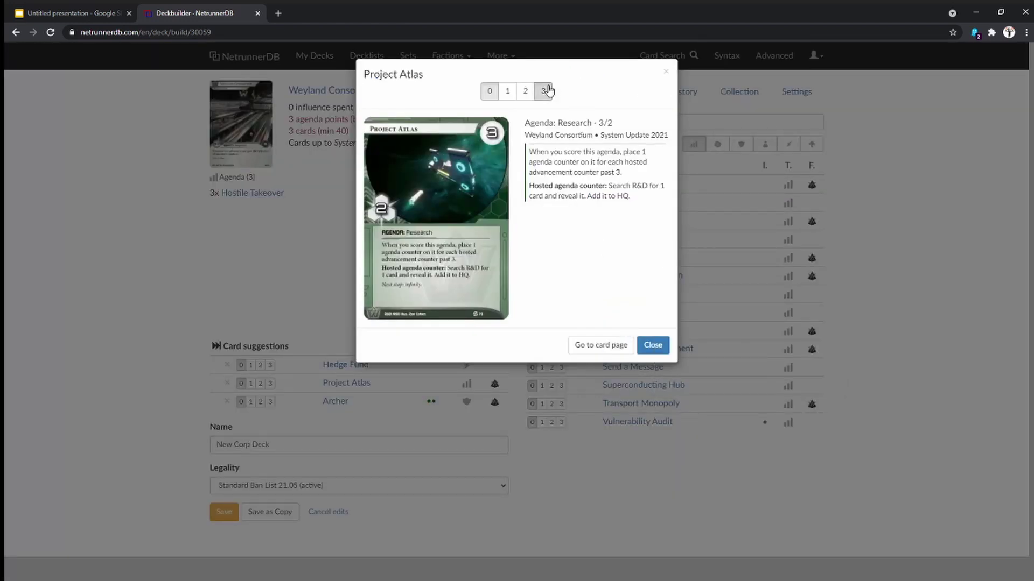
click(626, 186)
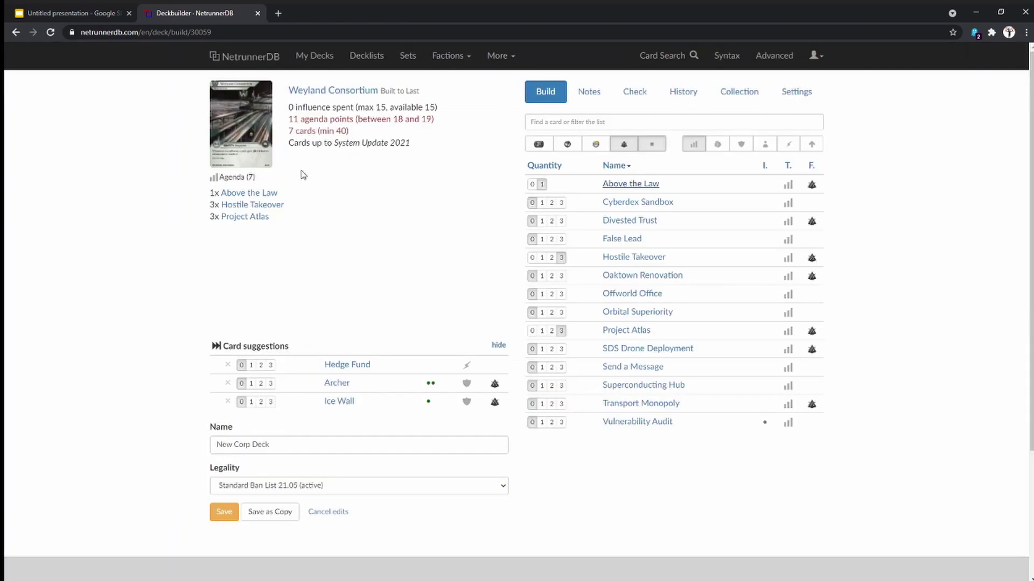
click(526, 91)
- Examine the card details of the agendas Project Atlas, Cyberdex Sandbox and Offworld Office
click(237, 218)
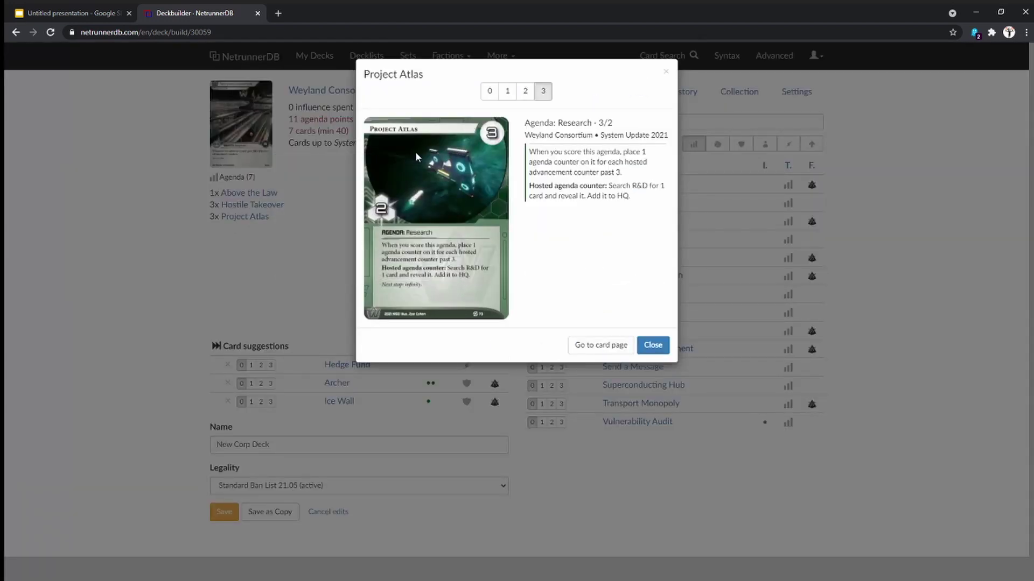
click(653, 345)
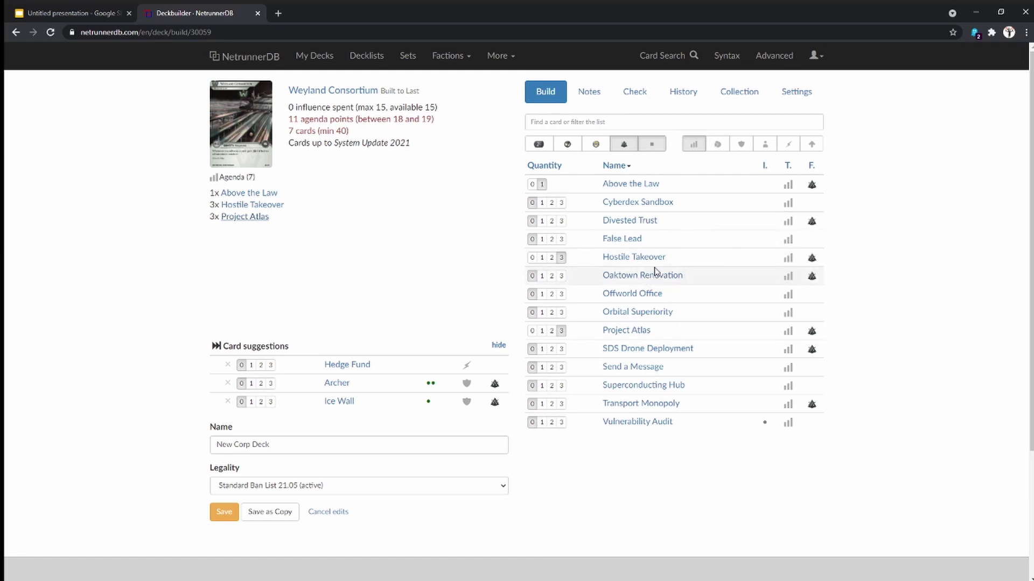
mouse_move(638, 206)
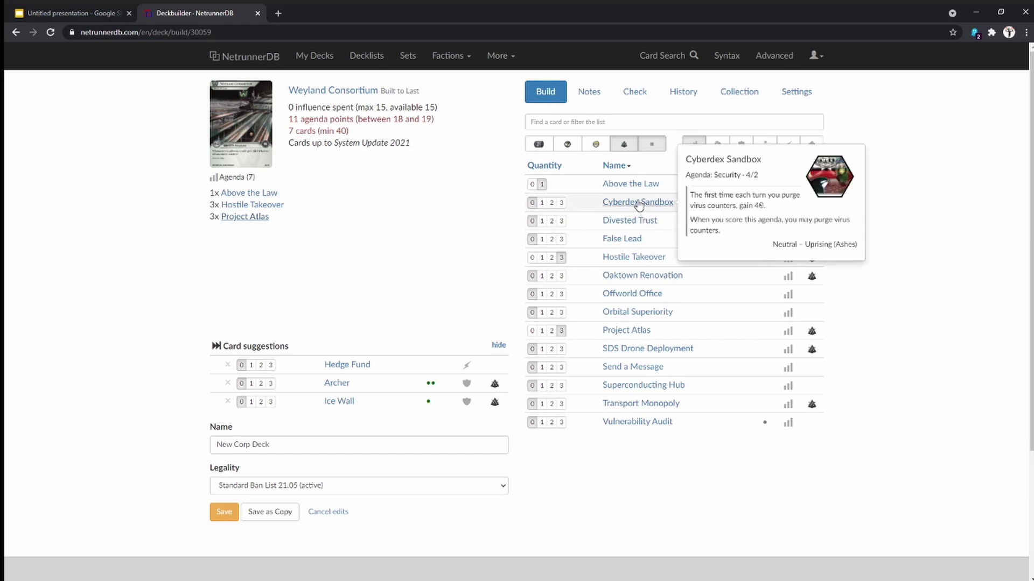
click(638, 202)
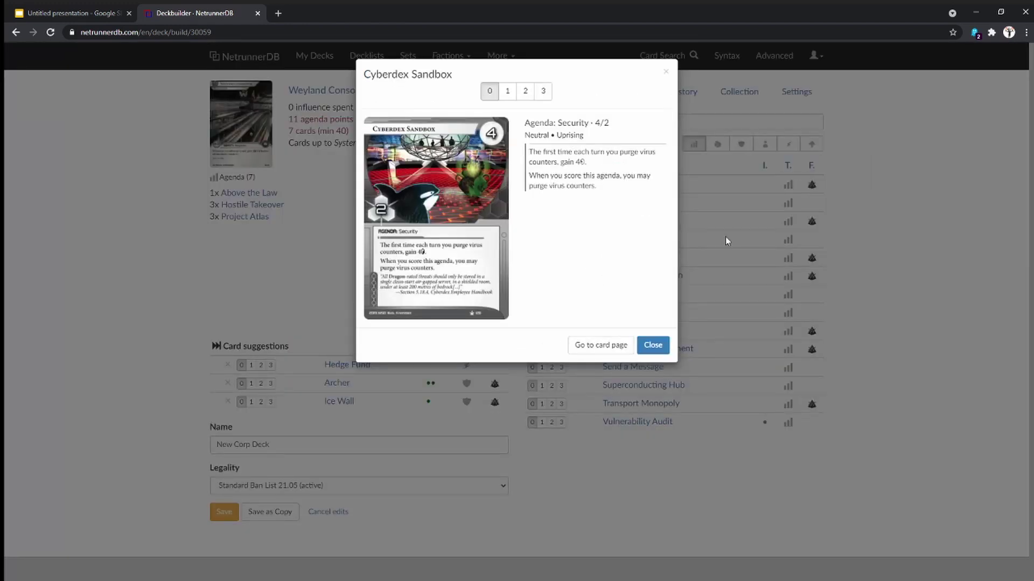
click(653, 345)
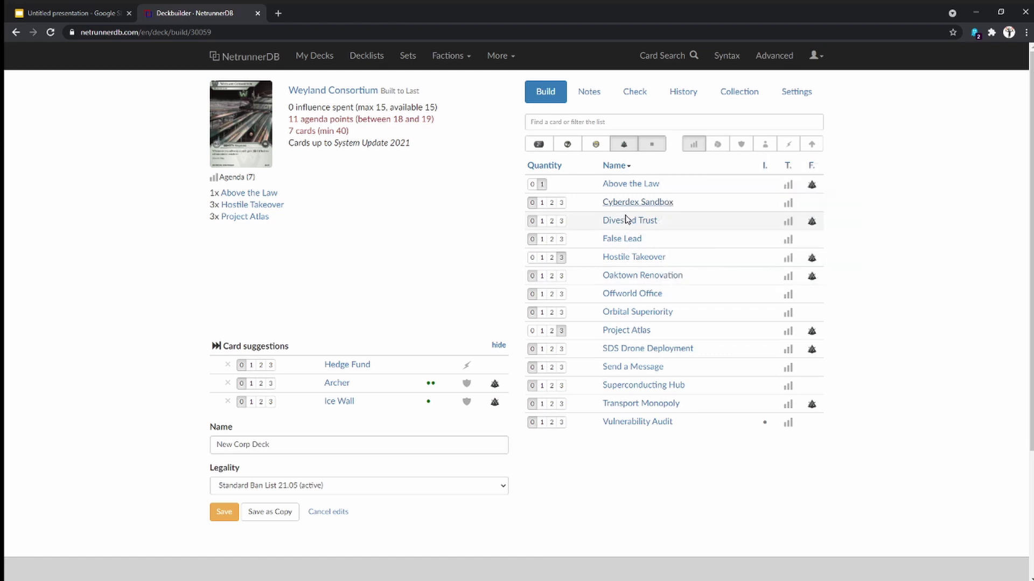
click(636, 294)
click(653, 345)
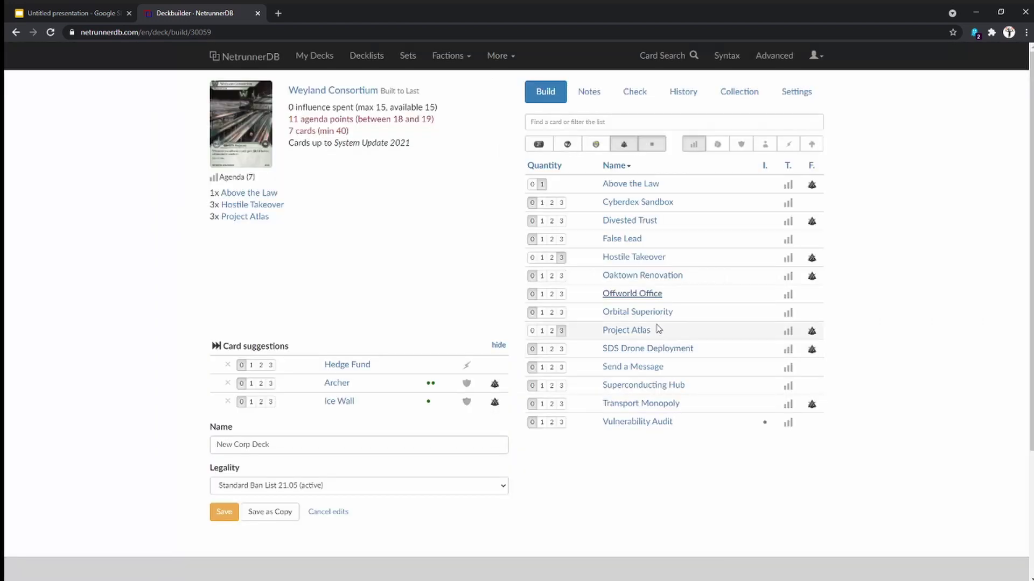
- Review the Oaktown Renovation agenda and add three copies of it to the deck
click(648, 275)
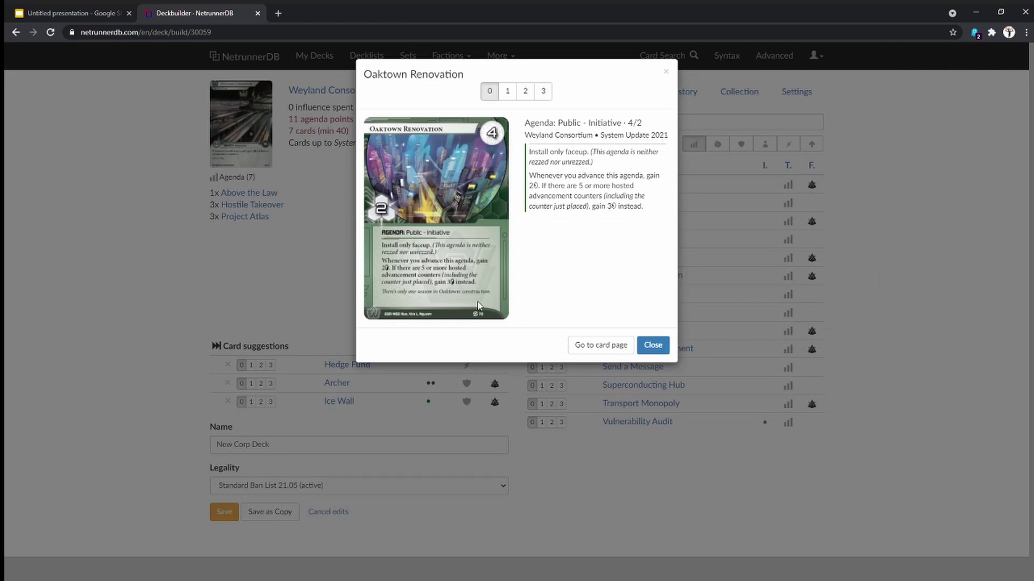
click(653, 345)
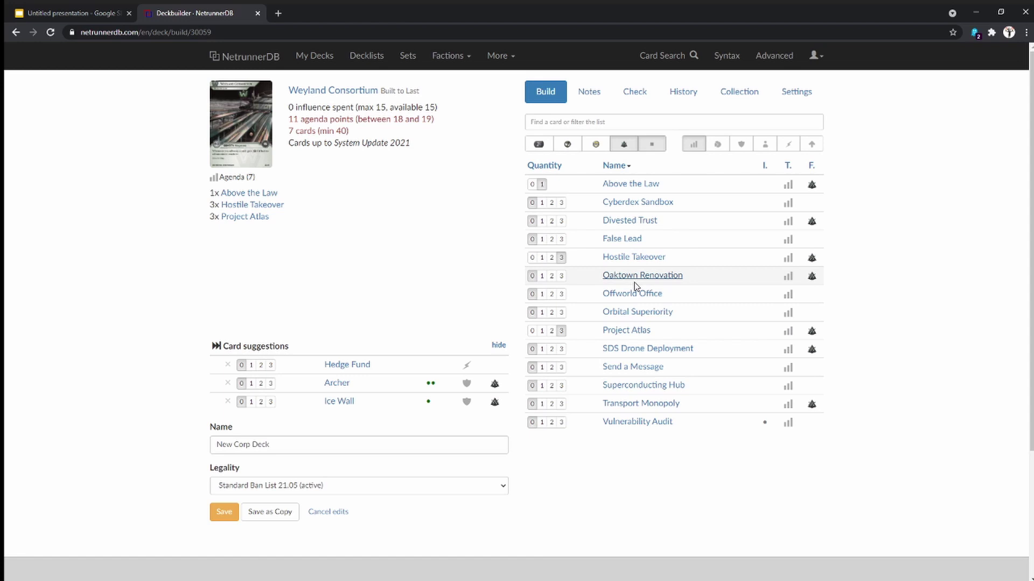
click(560, 276)
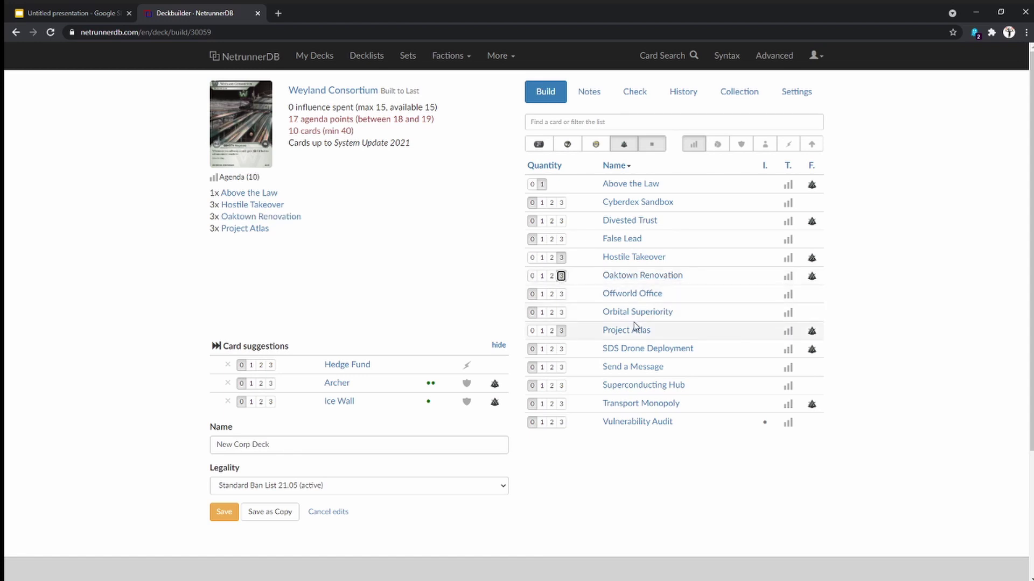
- Add one copy of Offworld Office and reduce Hostile Takeover to two copies
click(540, 295)
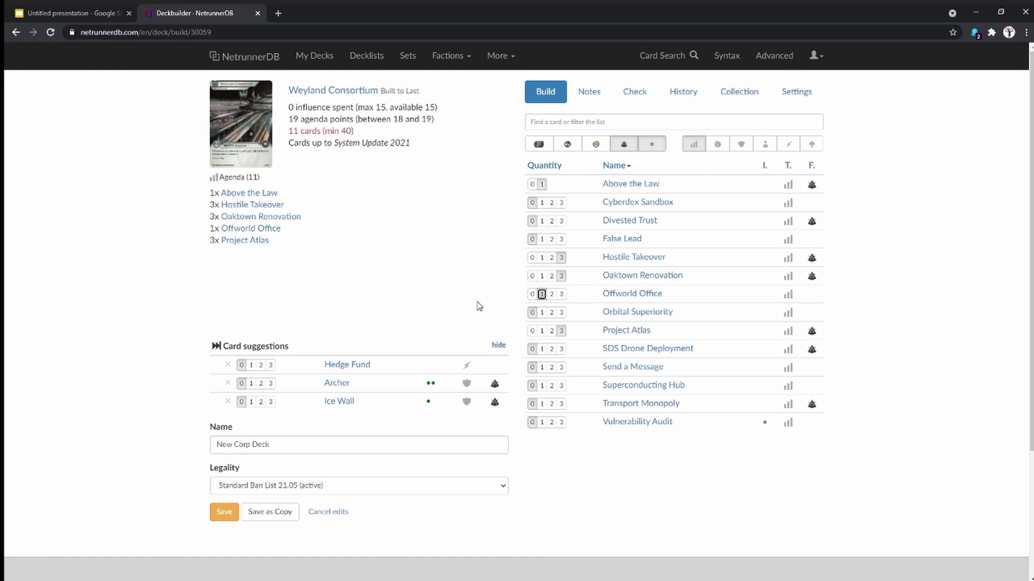
click(265, 205)
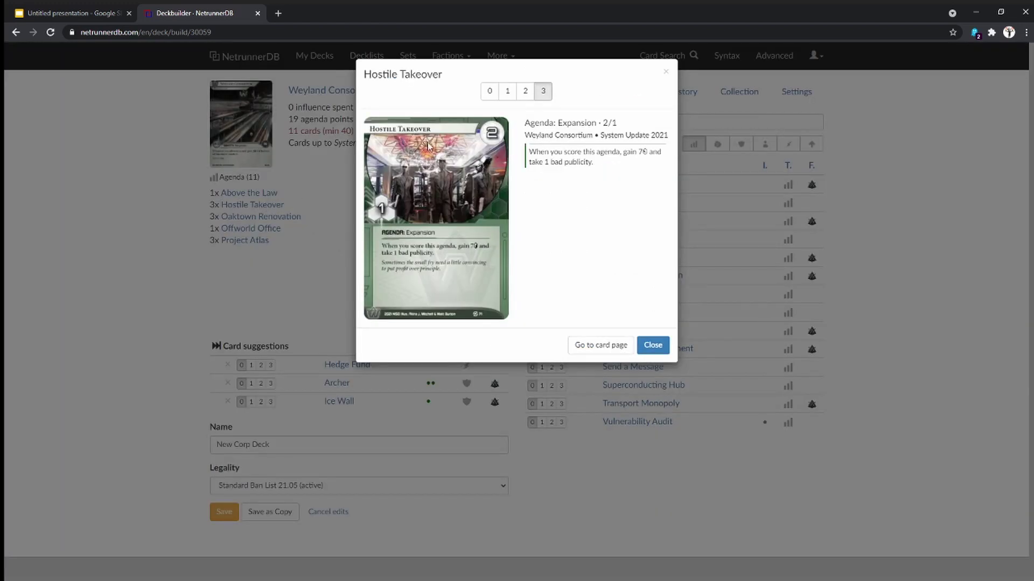
click(528, 95)
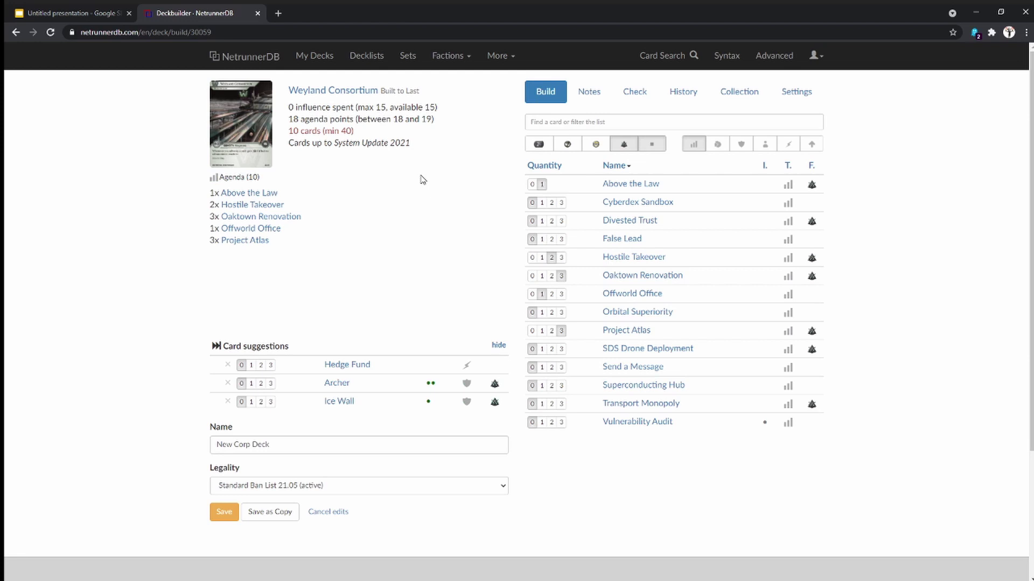
- Examine the card details of the agendas Superconducting Hub, False Lead and Divested Trust
click(662, 385)
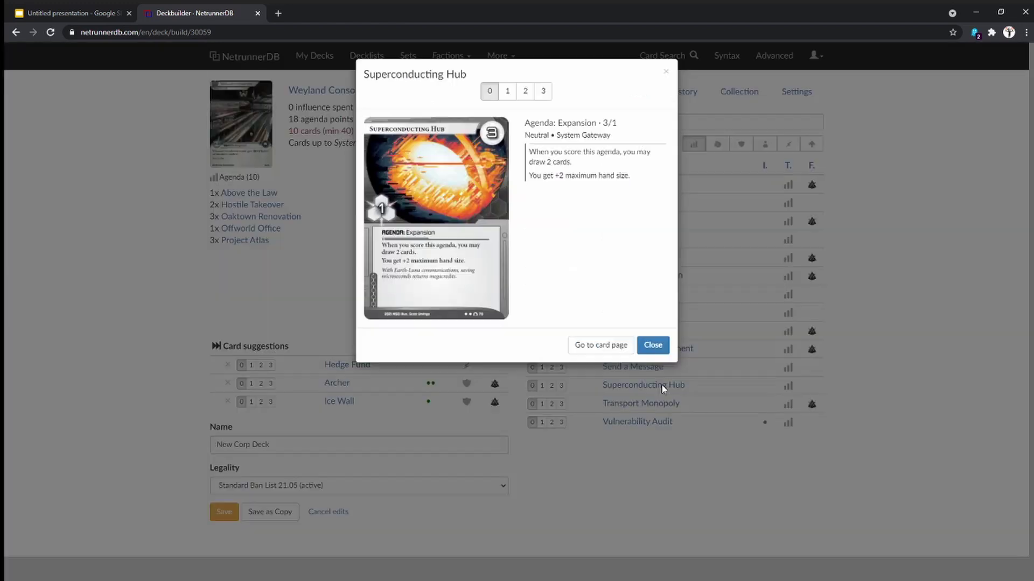
click(660, 418)
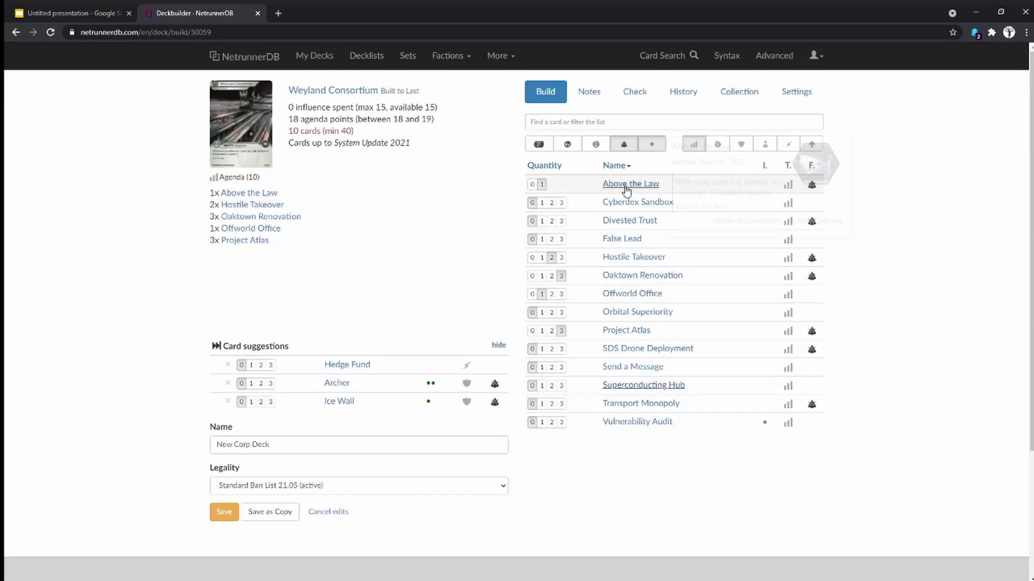
click(623, 240)
click(661, 344)
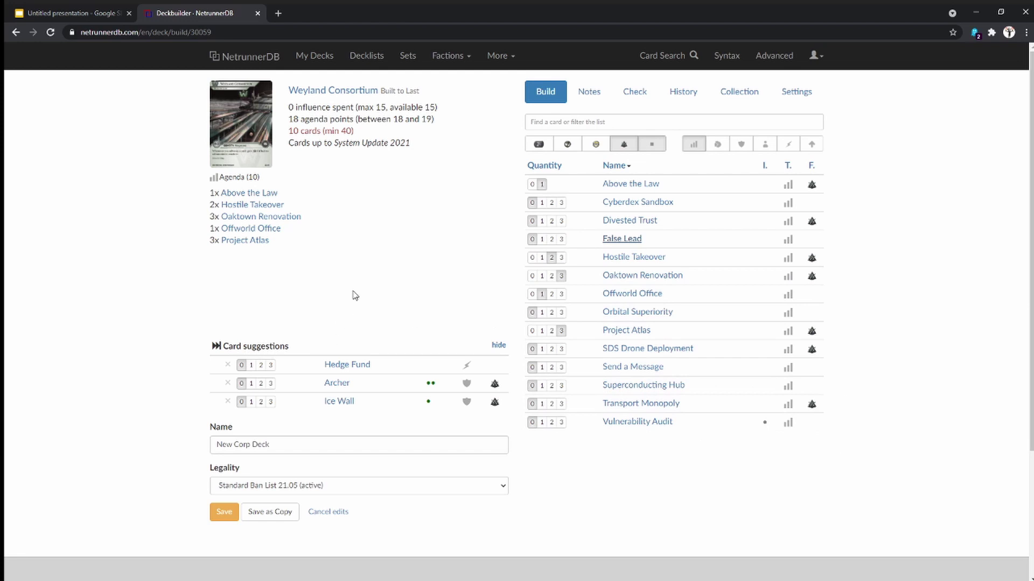
click(652, 221)
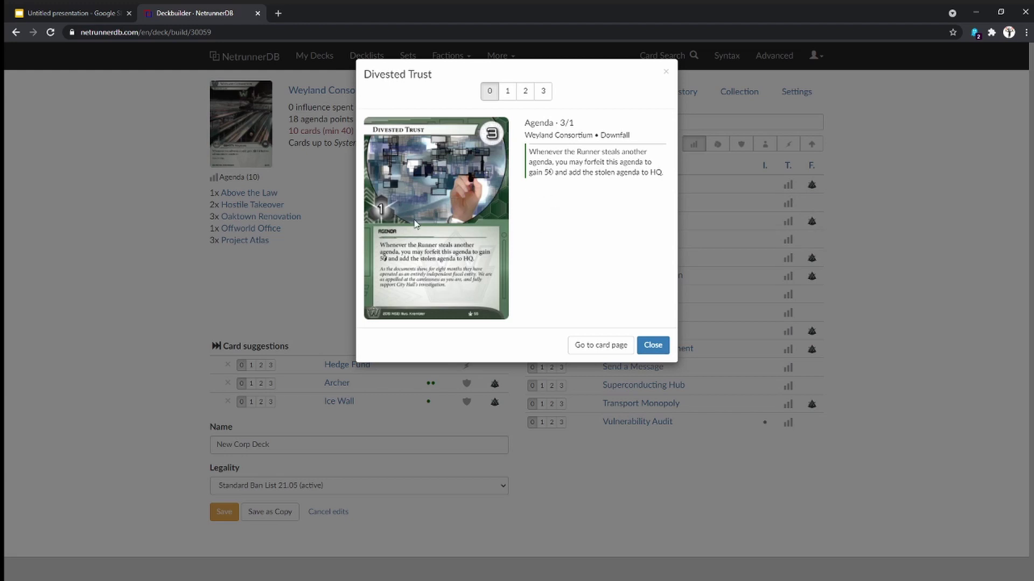
click(653, 345)
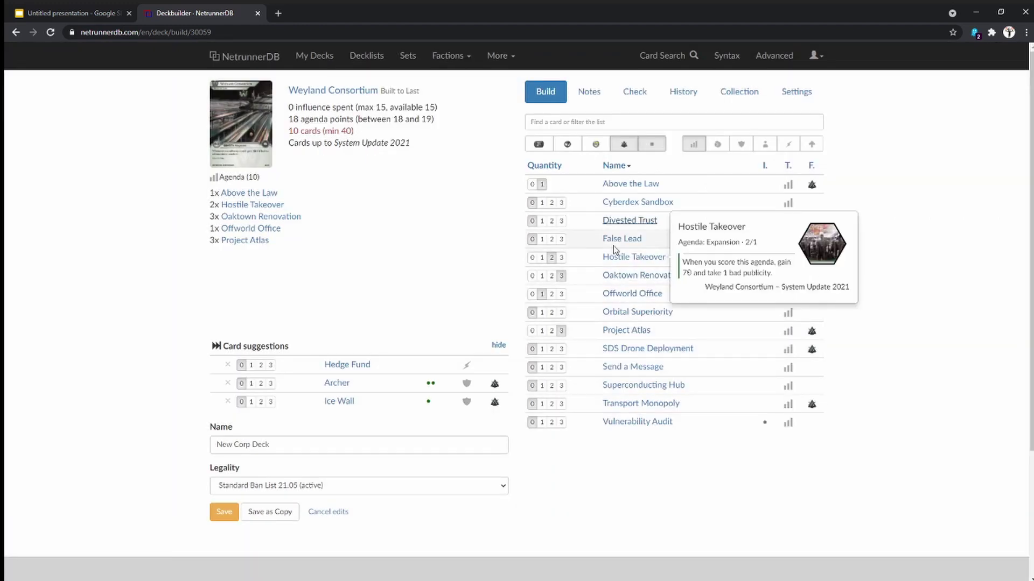
- Review the card details of Hostile Takeover, Project Atlas and Above the Law in the deck's agenda list
mouse_move(249, 209)
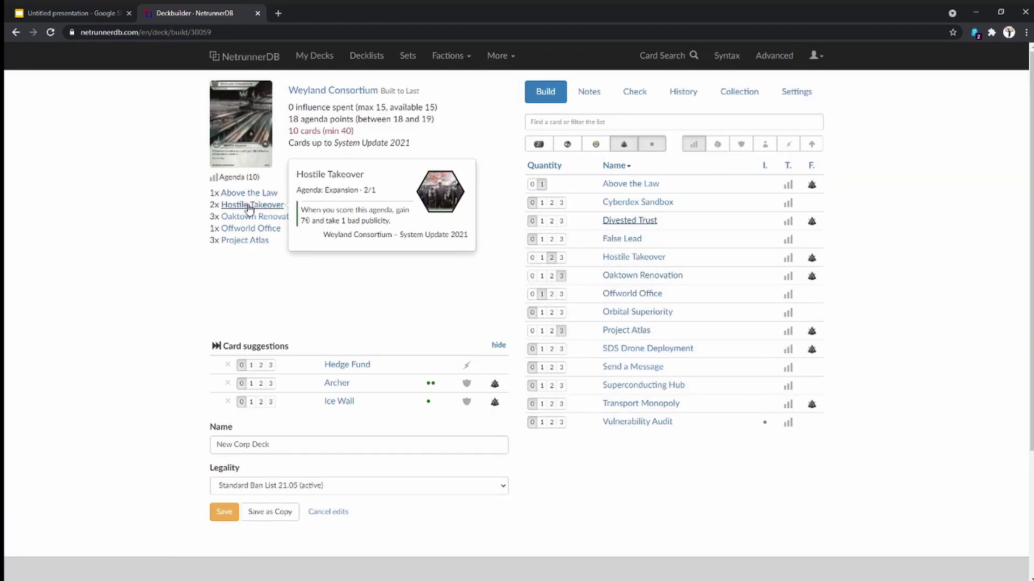
click(246, 240)
click(215, 251)
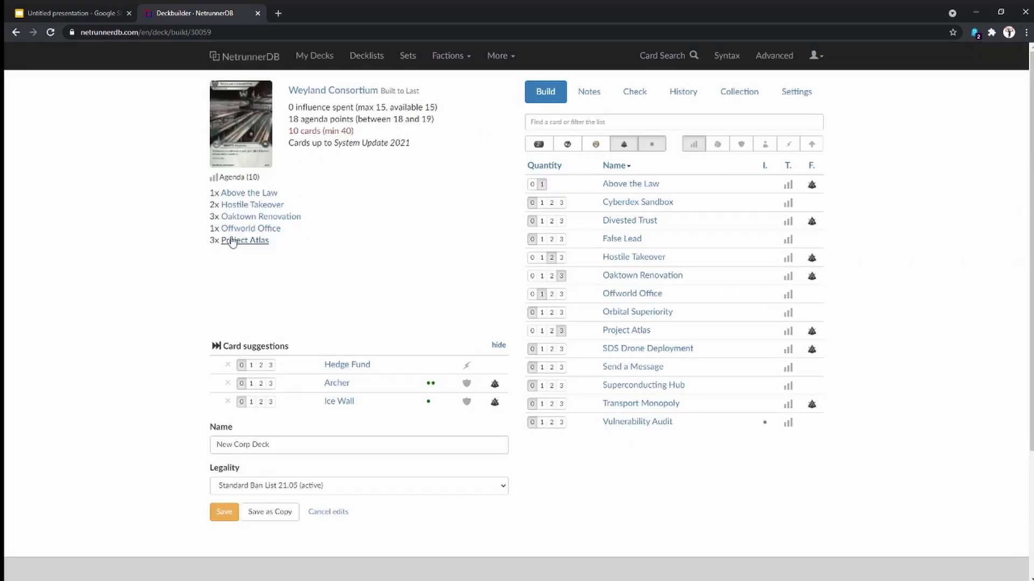
click(248, 193)
click(300, 243)
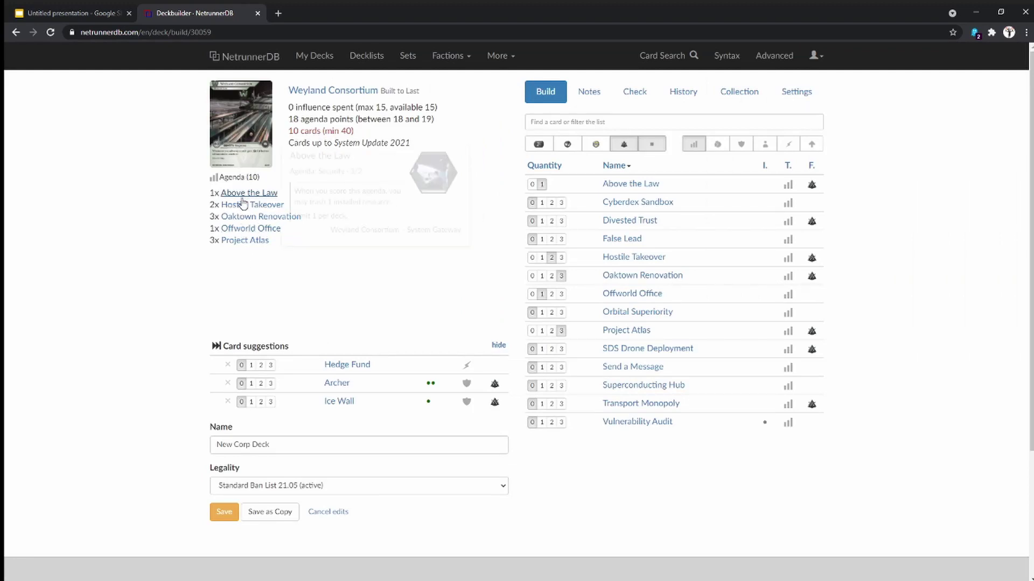
mouse_move(240, 210)
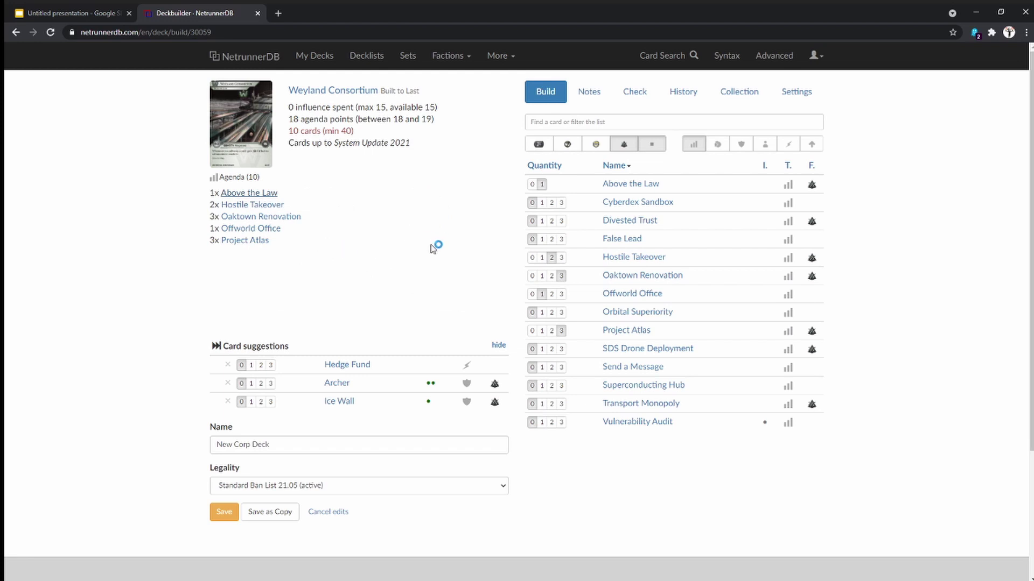
- Compare the unused agendas Superconducting Hub, SDS Drone Deployment and Send a Message with the agendas already in the deck
mouse_move(616, 226)
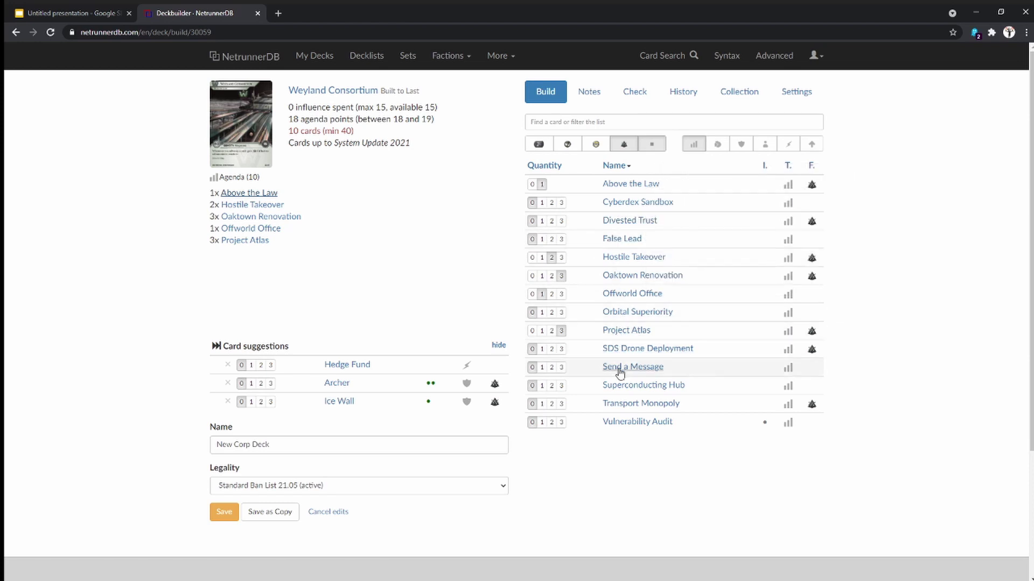
mouse_move(618, 389)
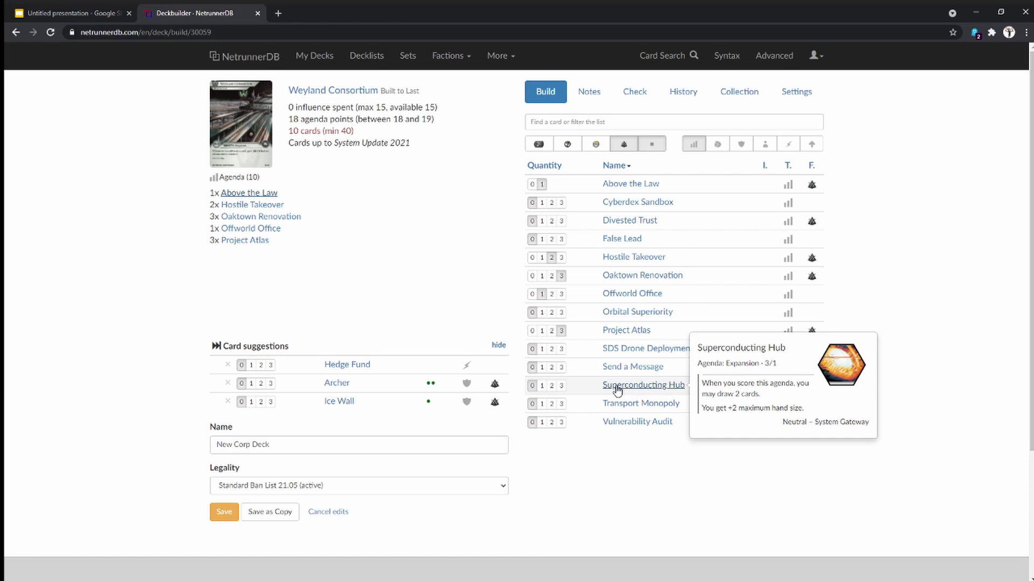
mouse_move(624, 350)
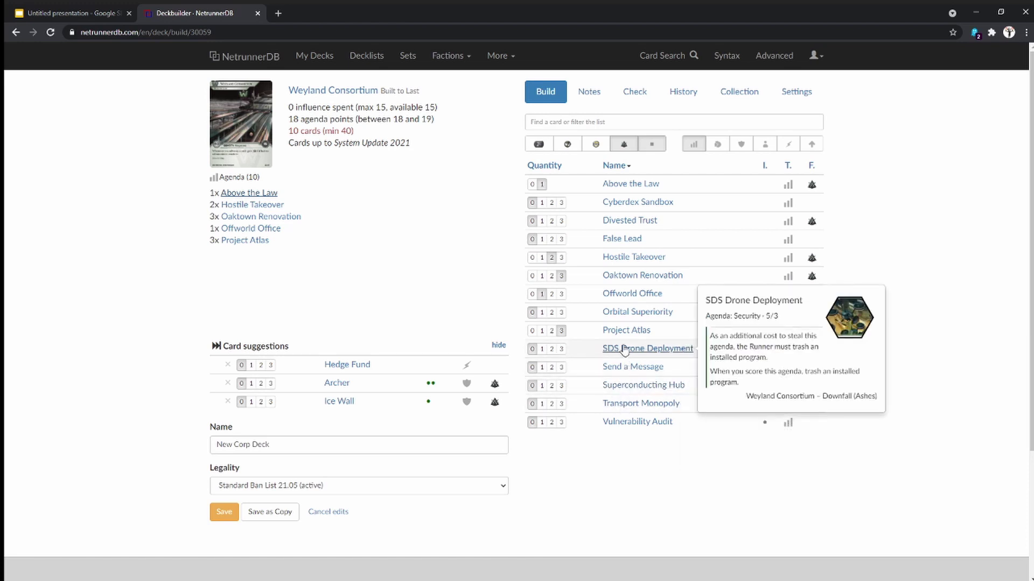
mouse_move(627, 369)
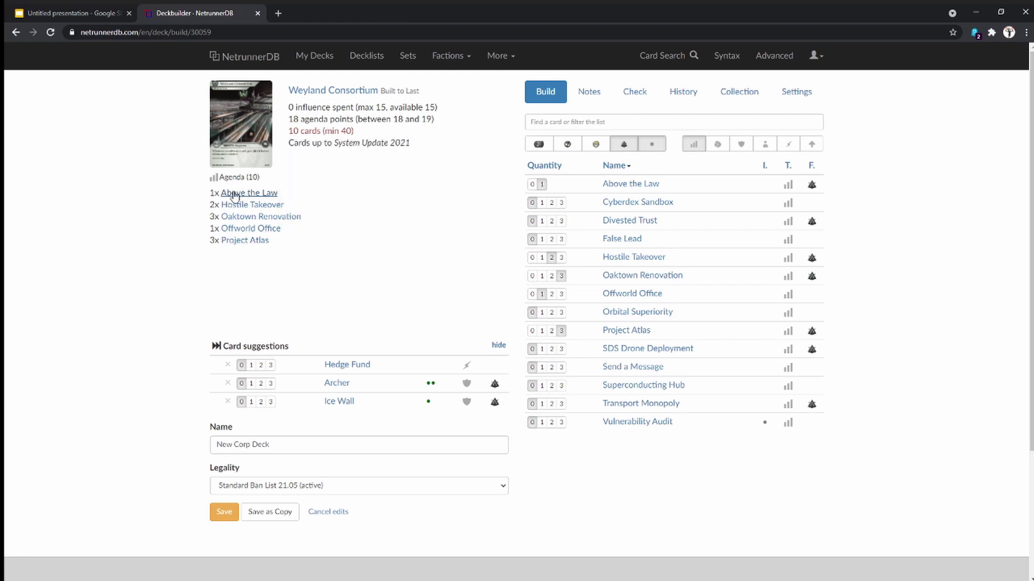
mouse_move(236, 210)
mouse_move(239, 243)
- Filter the card list to Jinteki and NBN operations and upgrades, and look through the matching cards
click(651, 144)
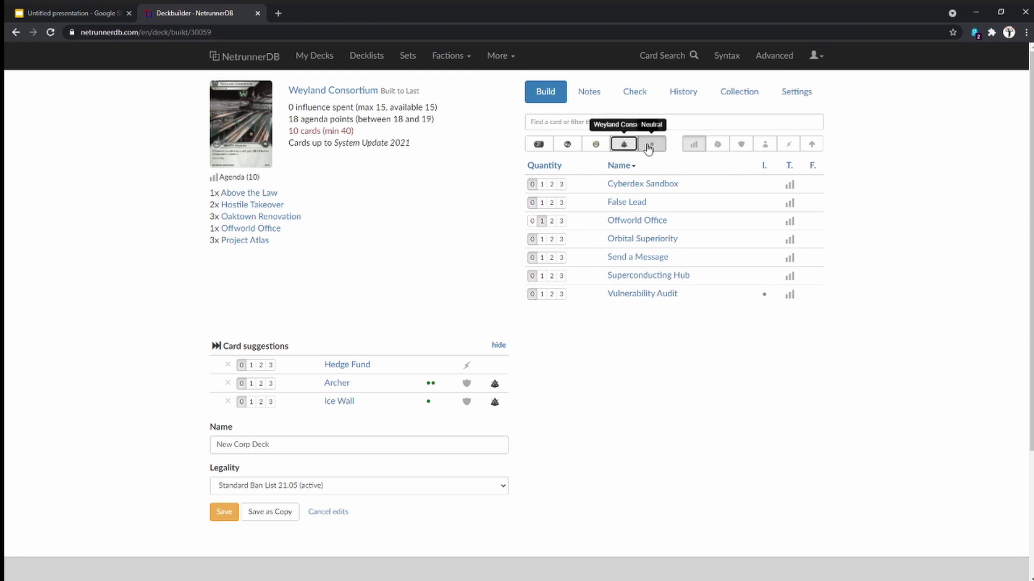
click(598, 145)
click(568, 143)
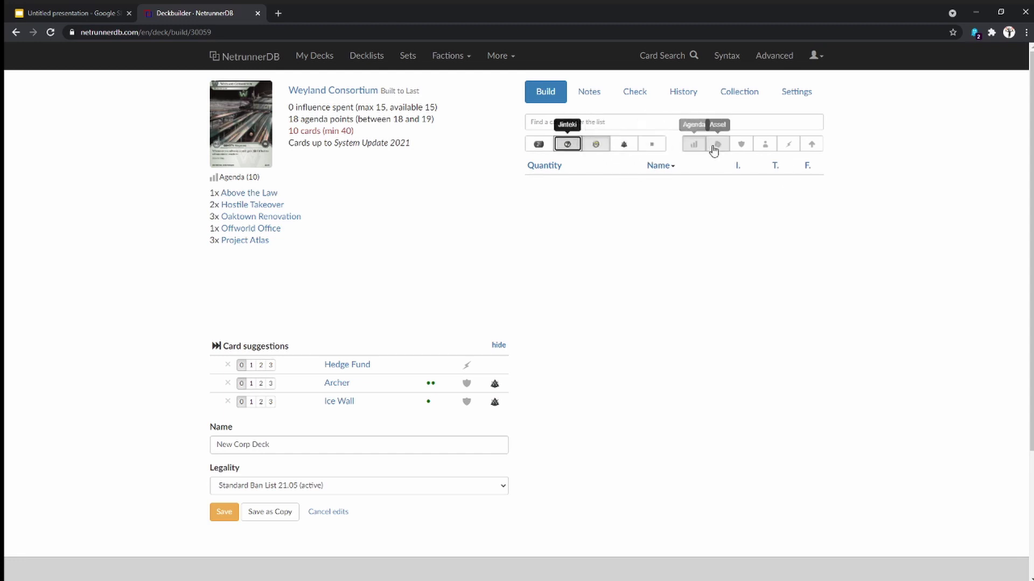
click(811, 144)
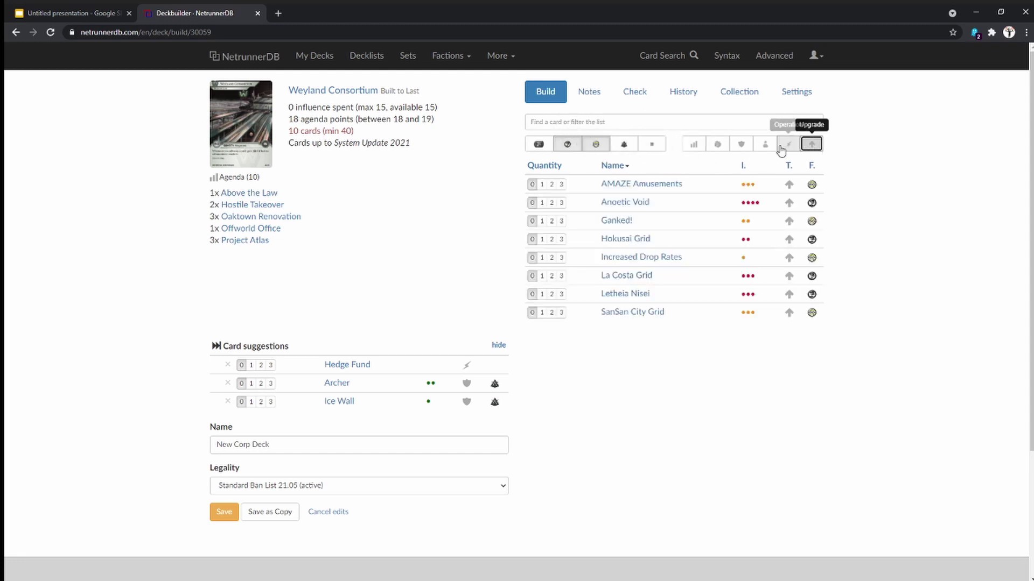
click(787, 144)
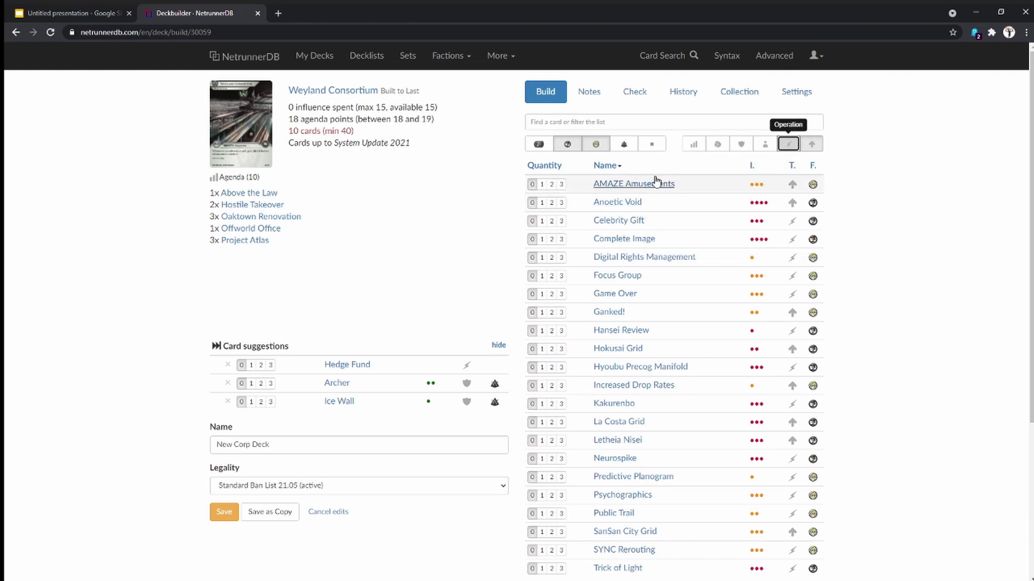
scroll(681, 242, down, 2)
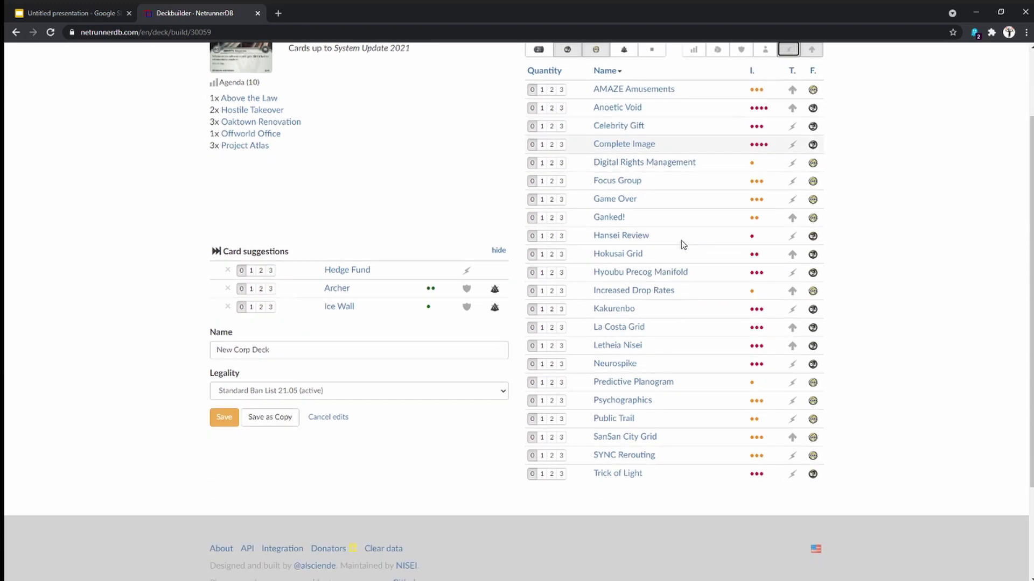
mouse_move(638, 430)
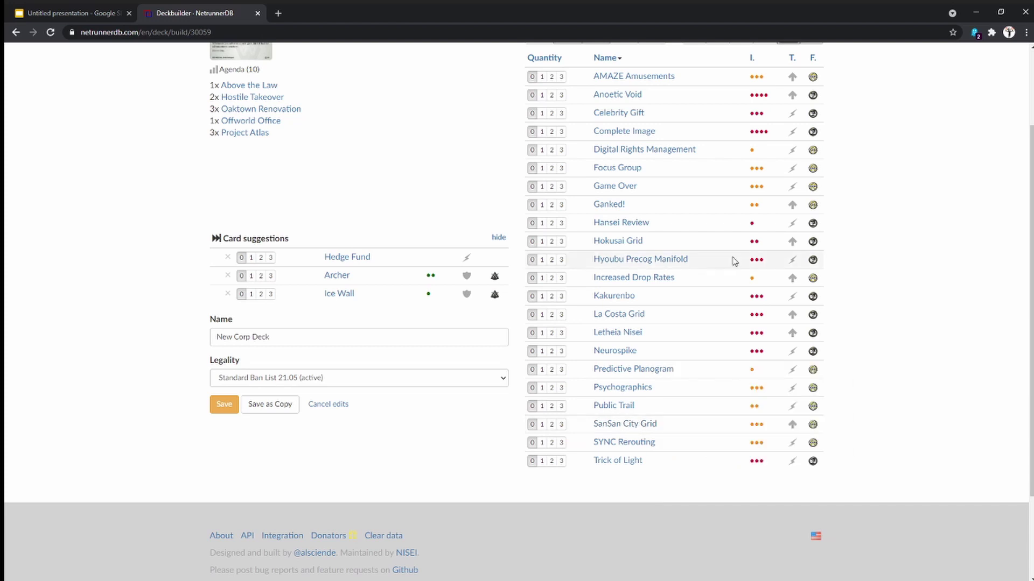
scroll(655, 212, up, 2)
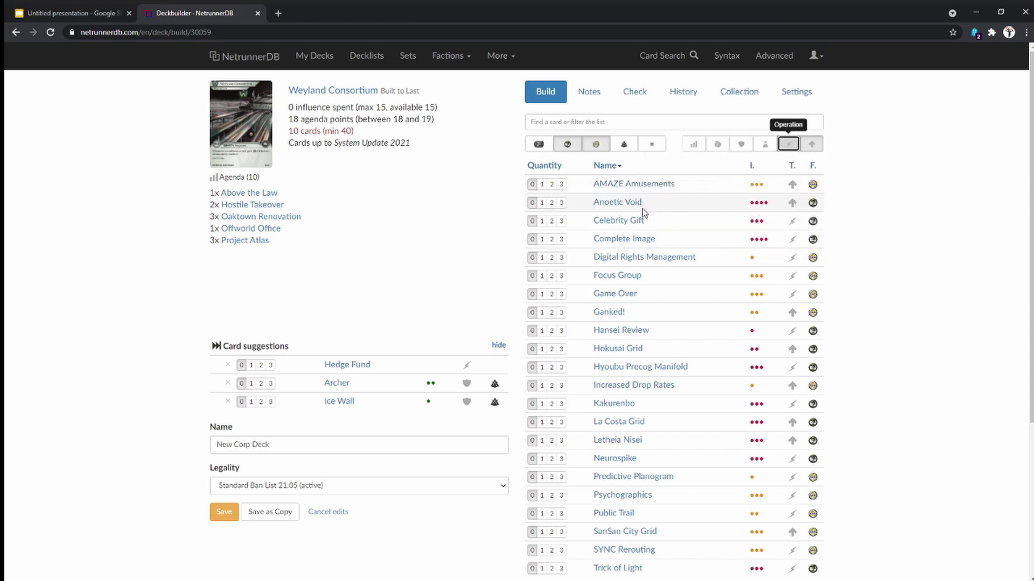
mouse_move(615, 243)
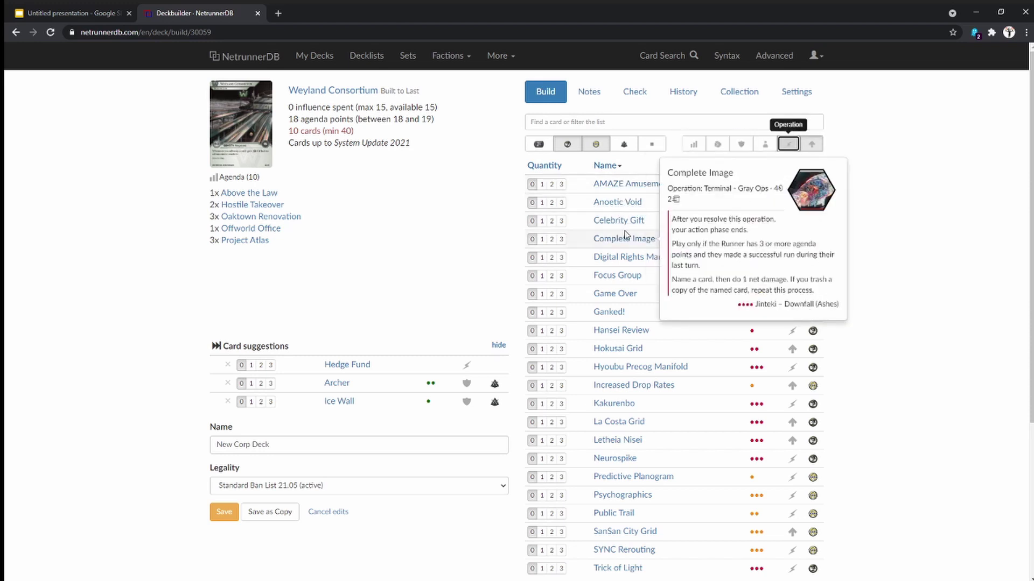
- Replace Jinteki with Haas-Bioroid in the faction filter, keeping NBN operations and upgrades listed
click(539, 146)
click(539, 144)
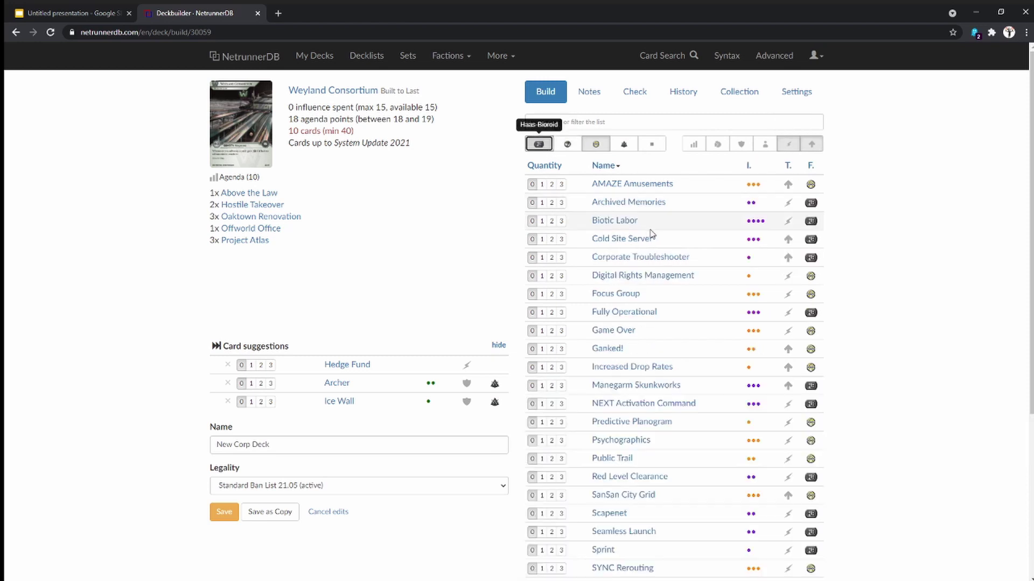
mouse_move(613, 225)
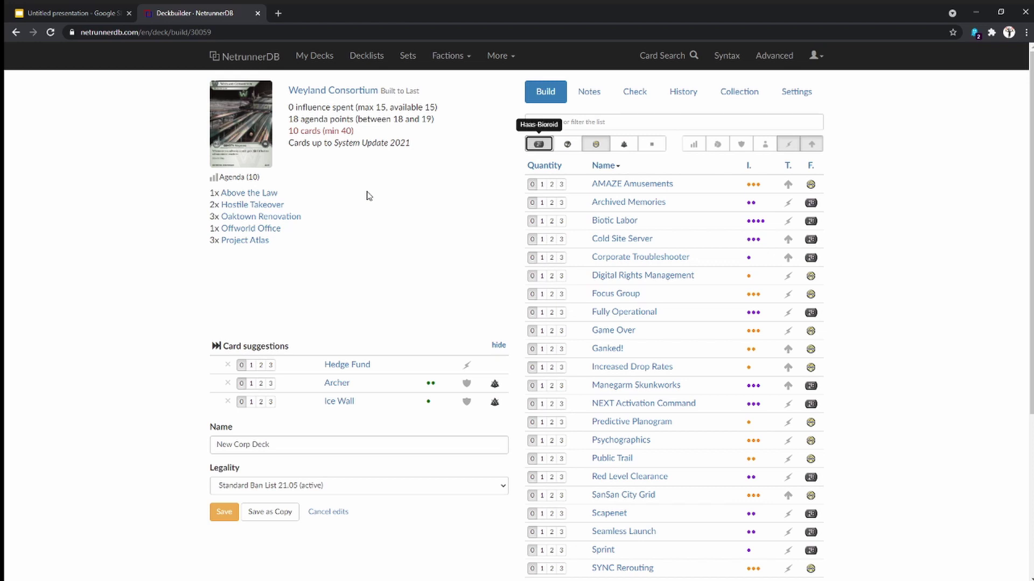
- Check SanSan City Grid and Biotic Labor in the card list, and add two copies of Biotic Labor to the deck
scroll(374, 210, down, 3)
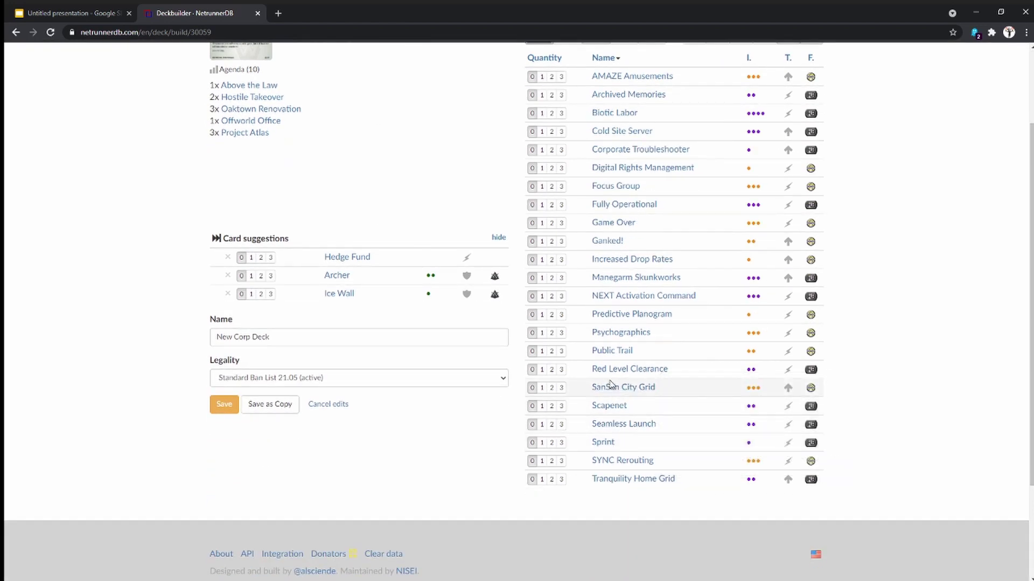
mouse_move(611, 389)
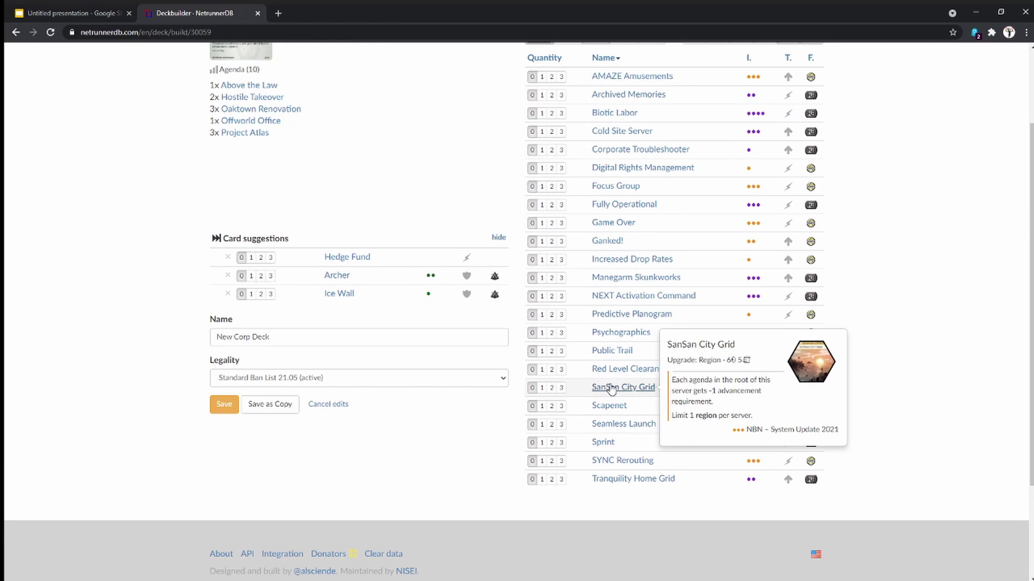
scroll(611, 390, up, 1)
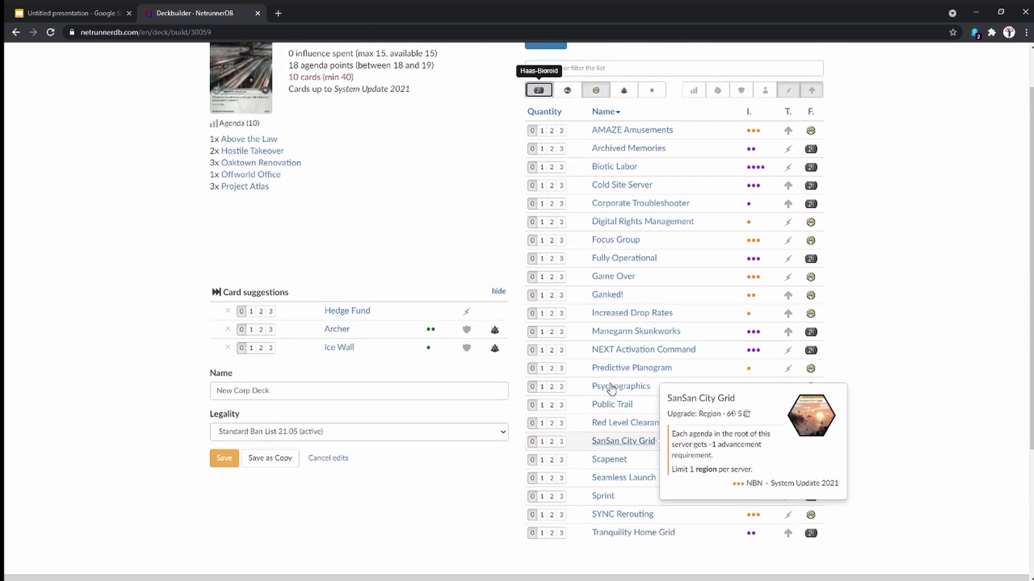
mouse_move(603, 171)
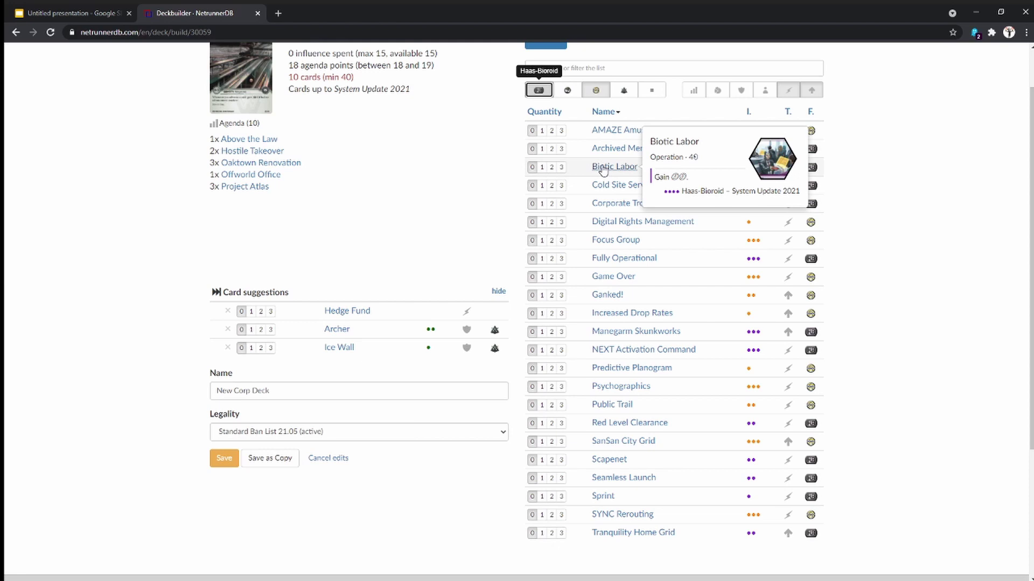
click(551, 167)
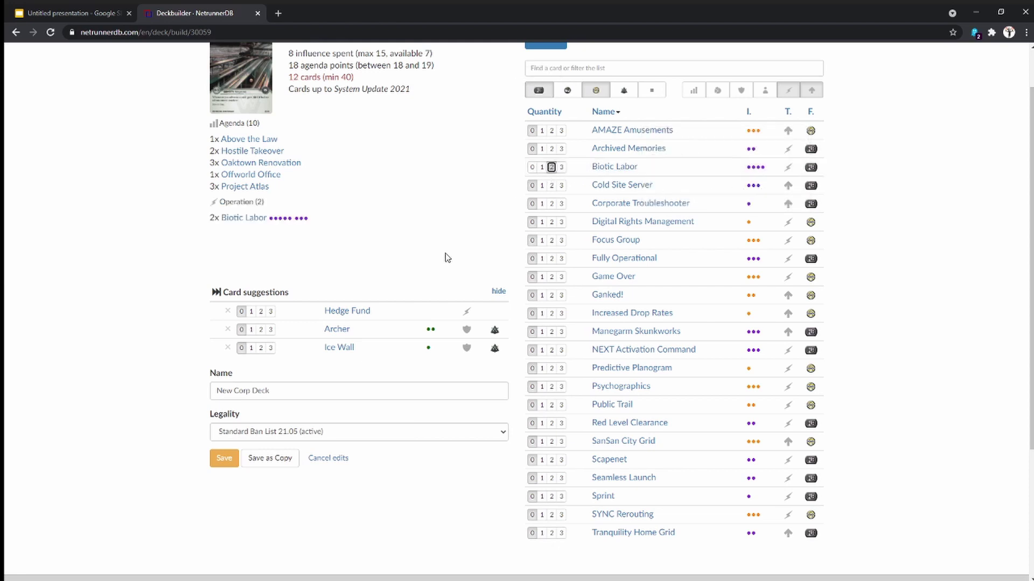
- Change the card list filter from NBN and Haas-Bioroid operations and upgrades to Weyland Consortium and Neutral ice
scroll(445, 257, up, 1)
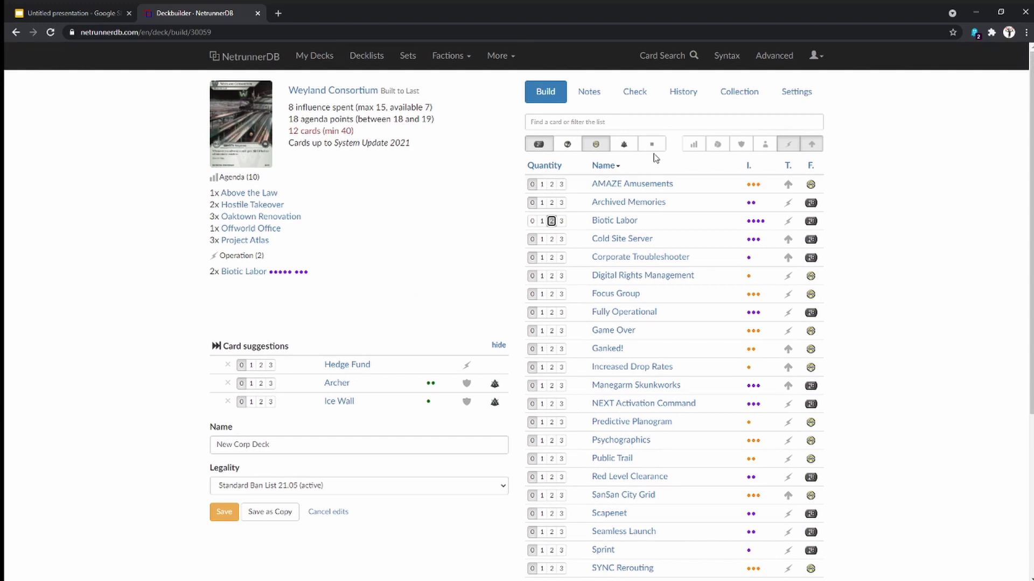
click(595, 144)
click(538, 144)
click(623, 144)
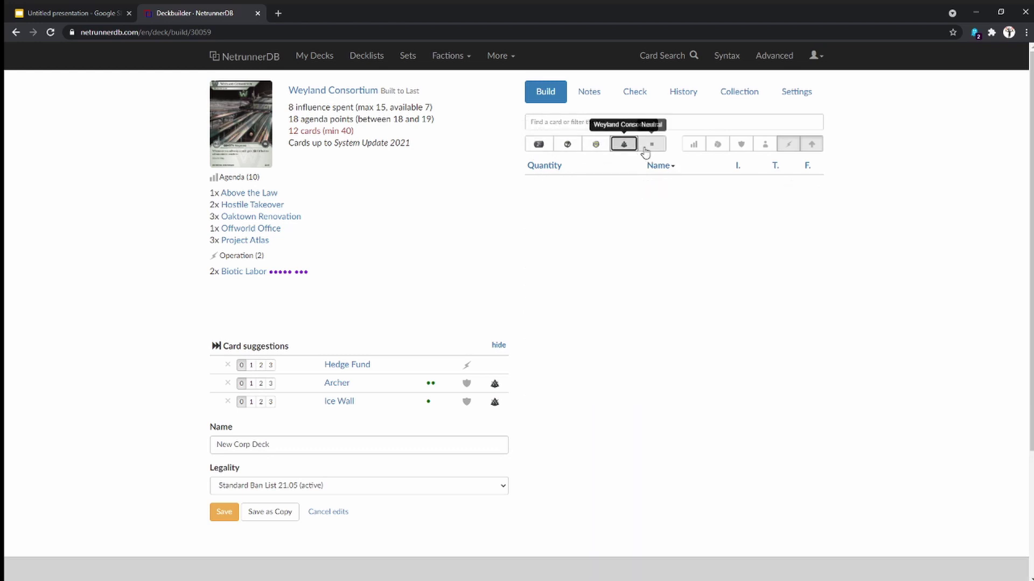
click(652, 144)
click(787, 143)
click(741, 144)
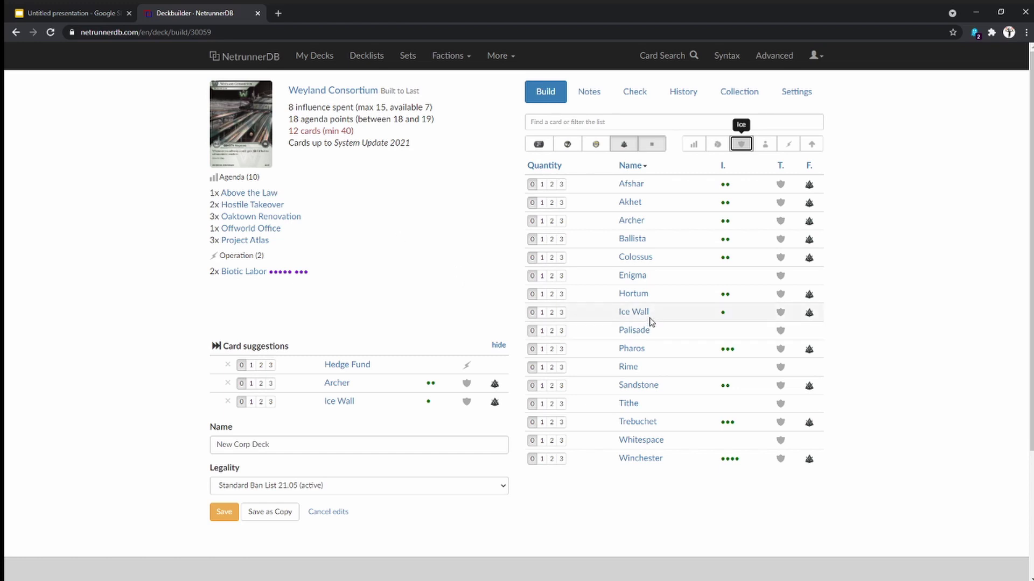
- Add three copies of Ice Wall and two copies of Palisade to the deck as barriers
mouse_move(640, 315)
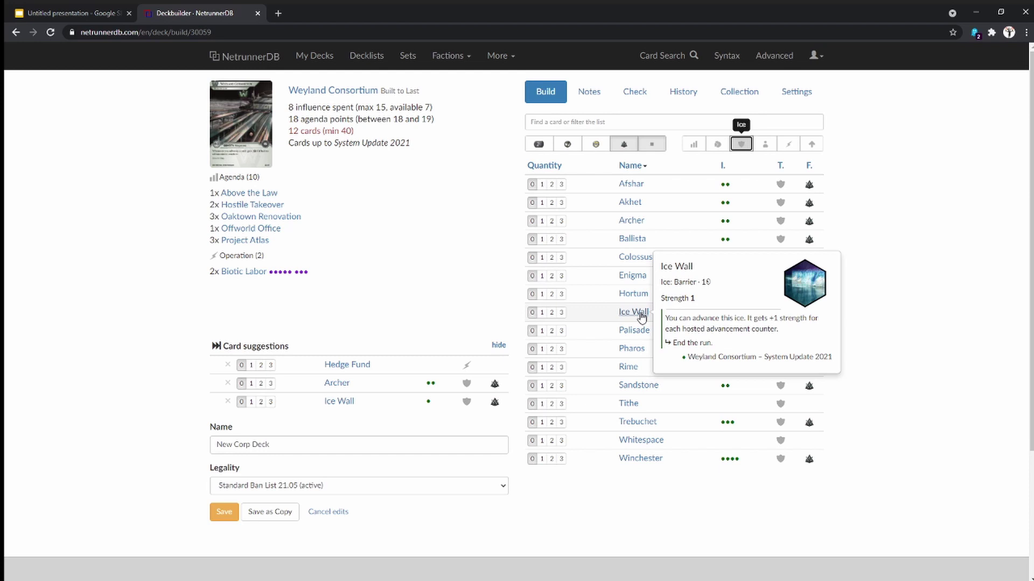
click(561, 312)
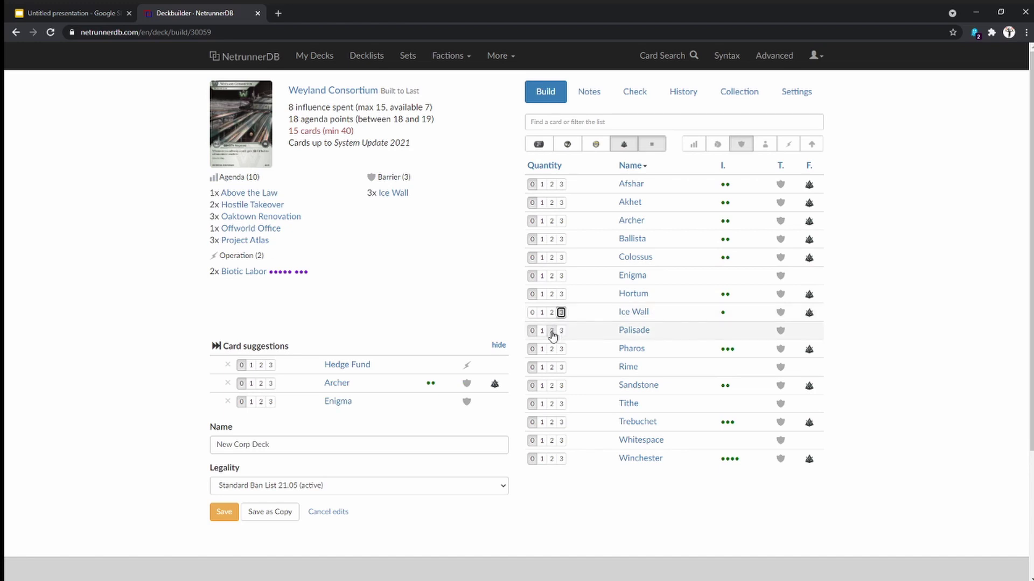
click(552, 330)
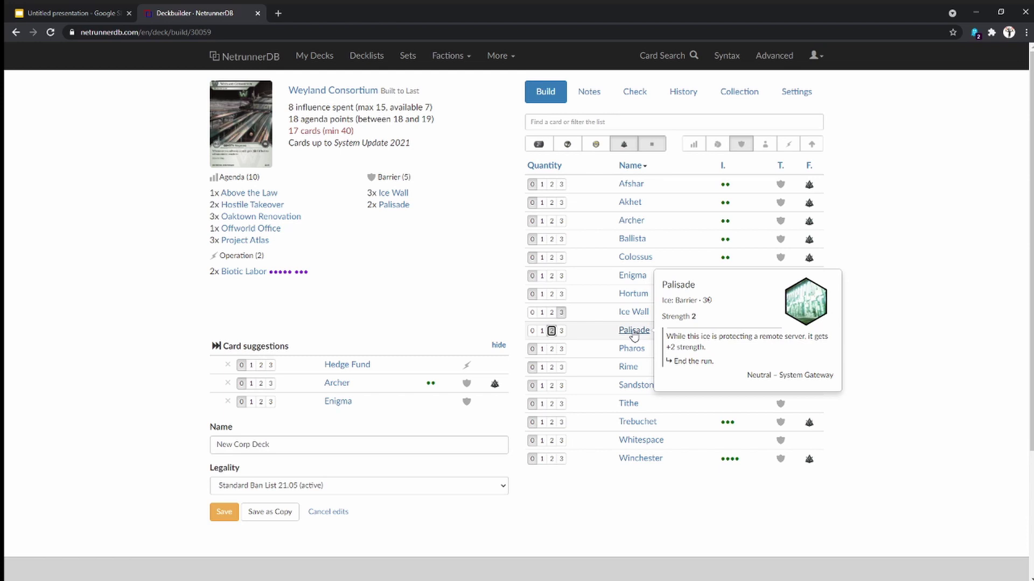
- Add three copies of Enigma and two copies of Hortum to the deck as code gates
mouse_move(628, 249)
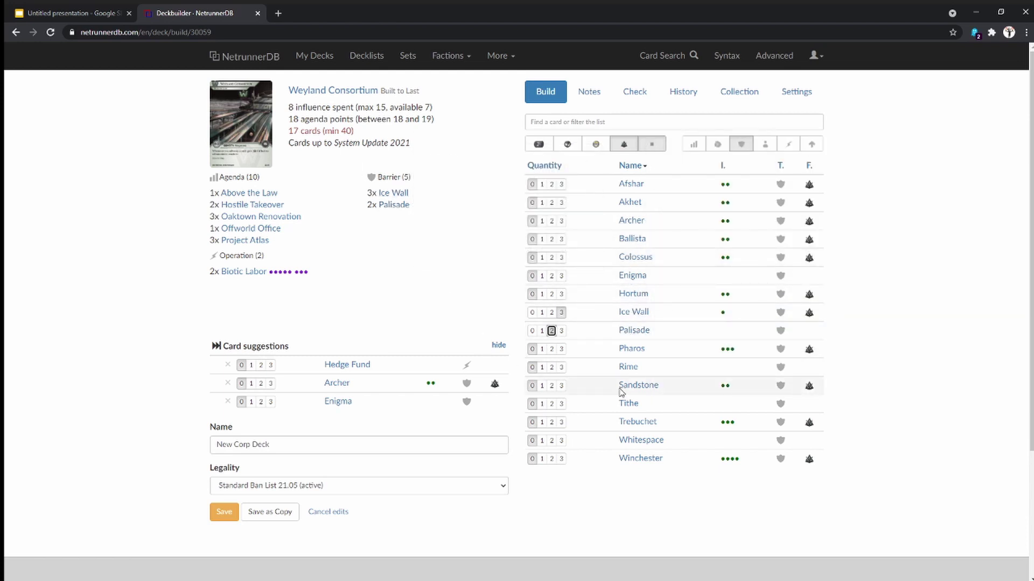
mouse_move(634, 277)
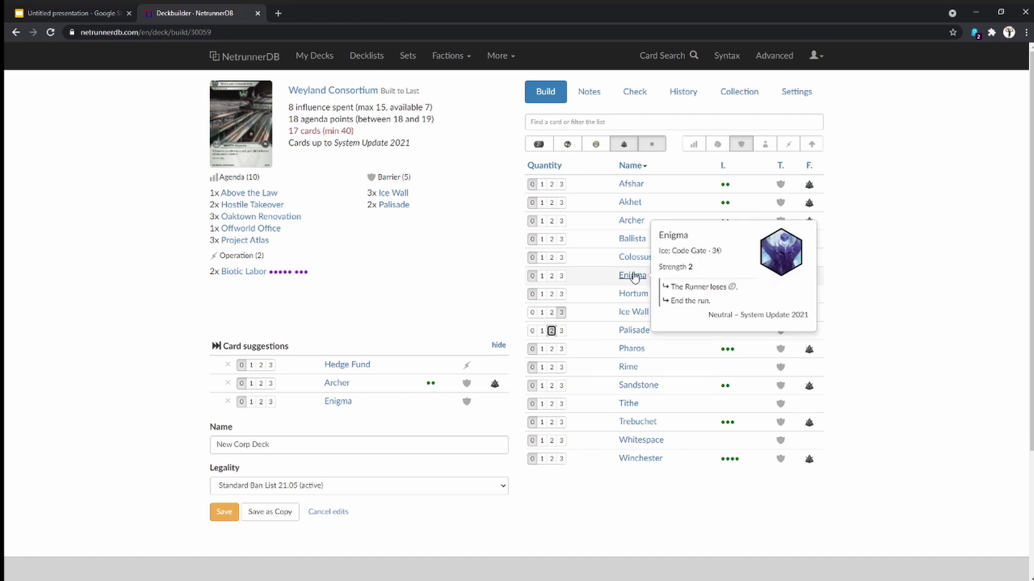
click(562, 277)
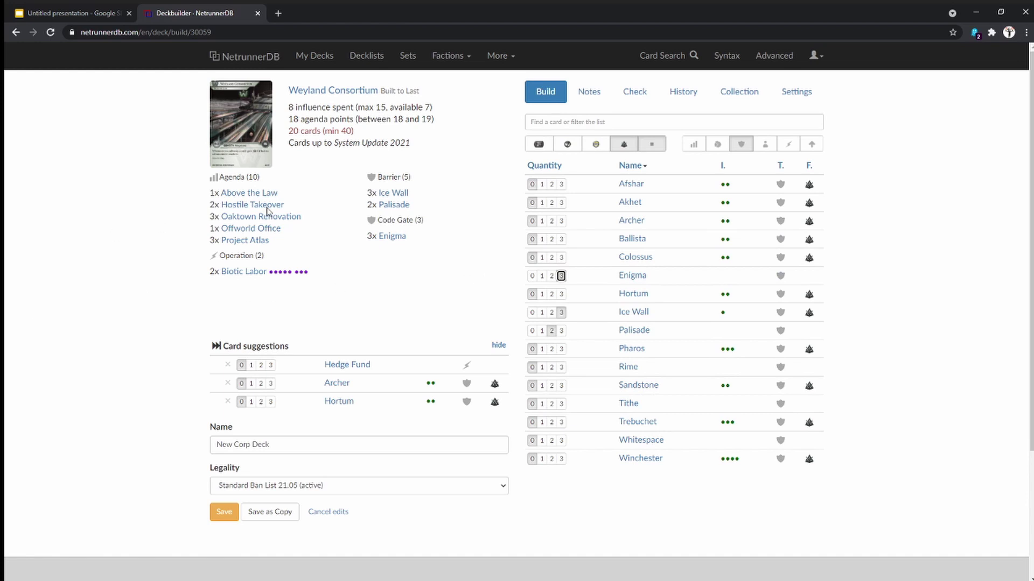
mouse_move(639, 298)
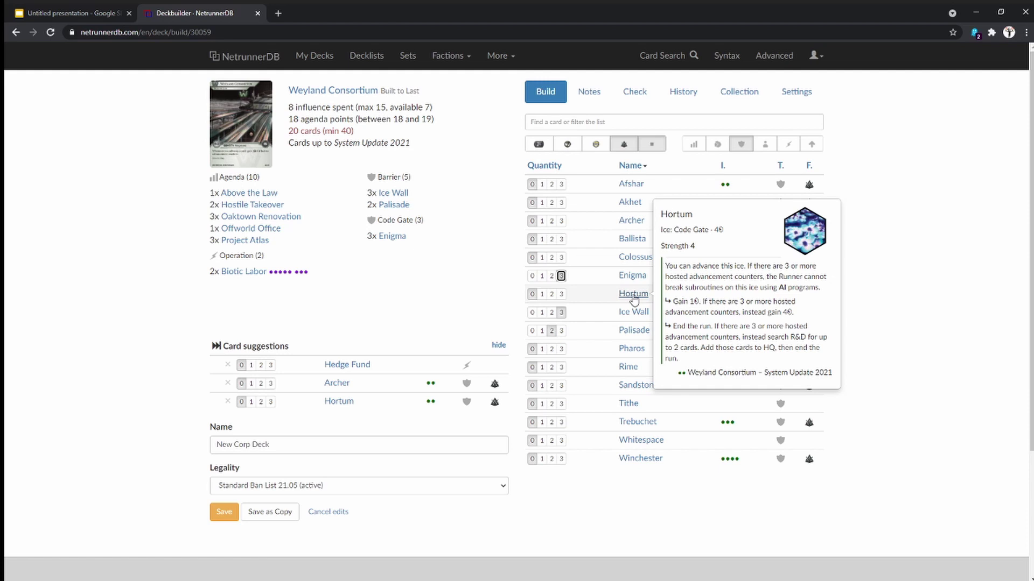
click(552, 294)
- Compare sentry options such as Winchester and Archer, and add one copy of Archer to the deck
mouse_move(395, 192)
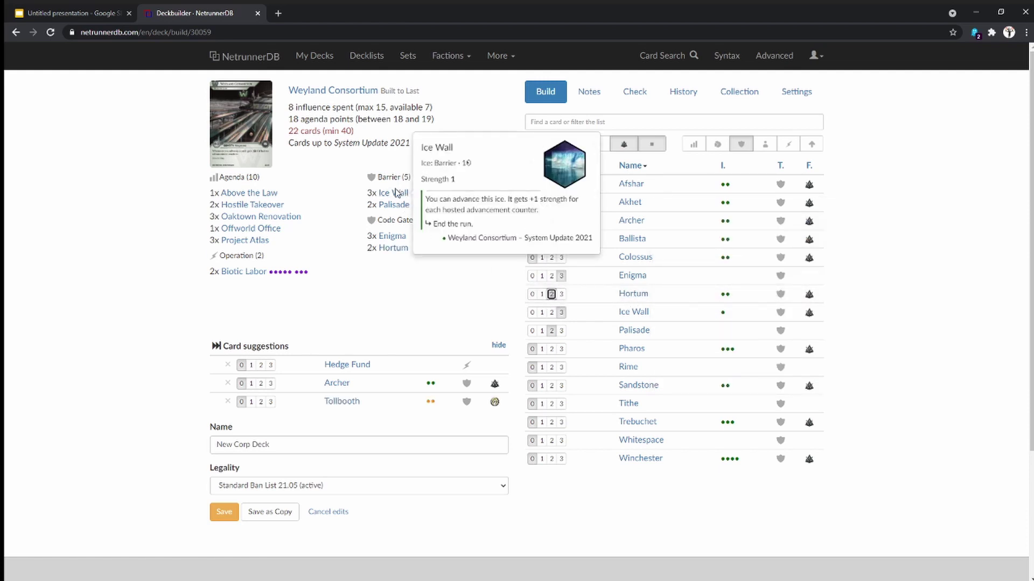
mouse_move(241, 205)
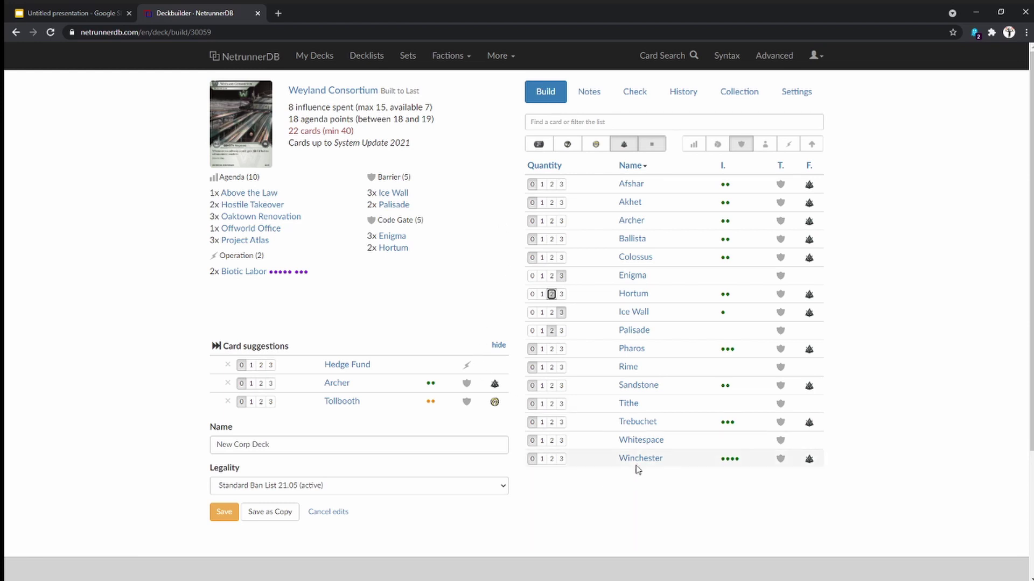
mouse_move(638, 461)
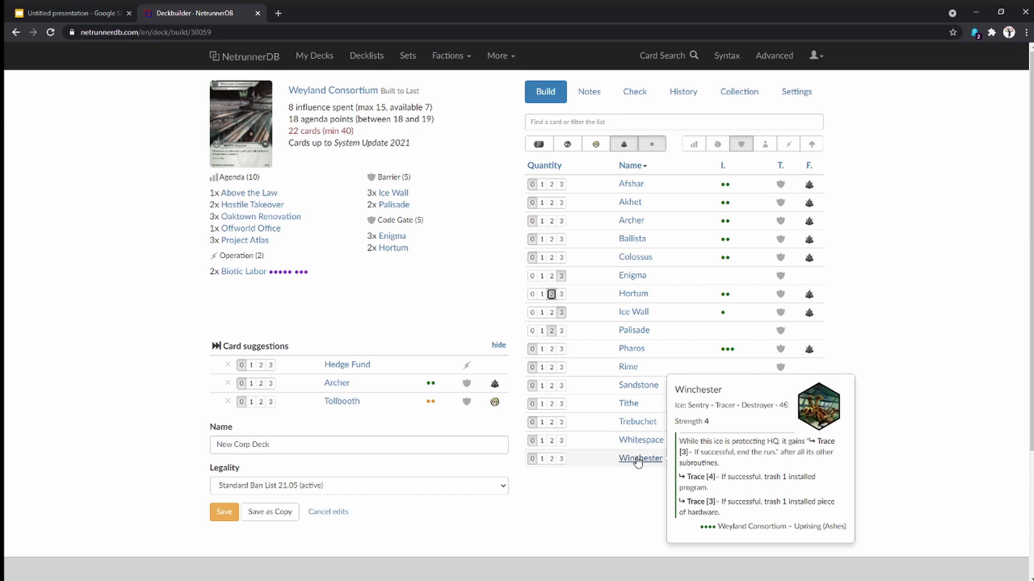
mouse_move(647, 425)
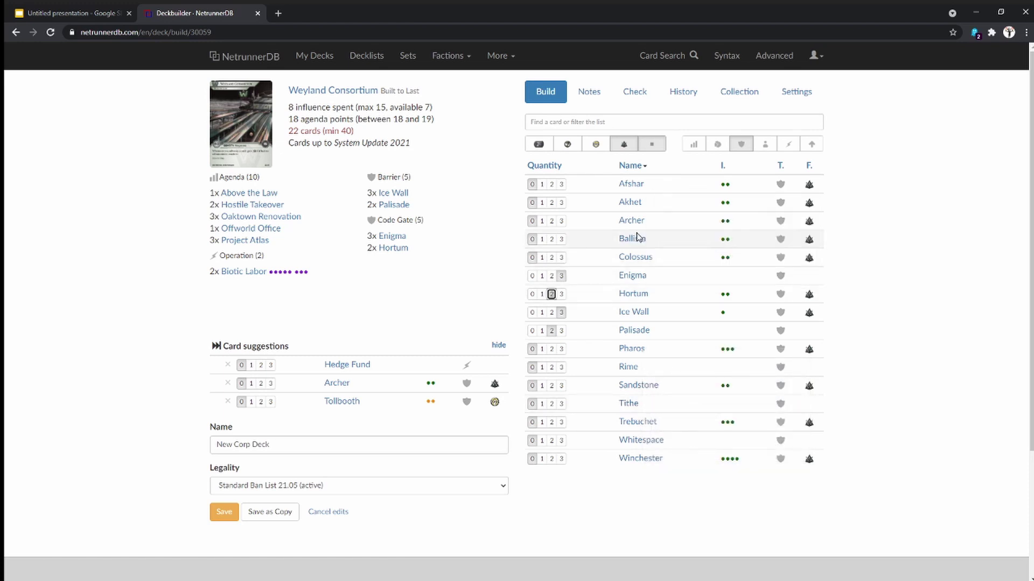
mouse_move(638, 247)
mouse_move(630, 225)
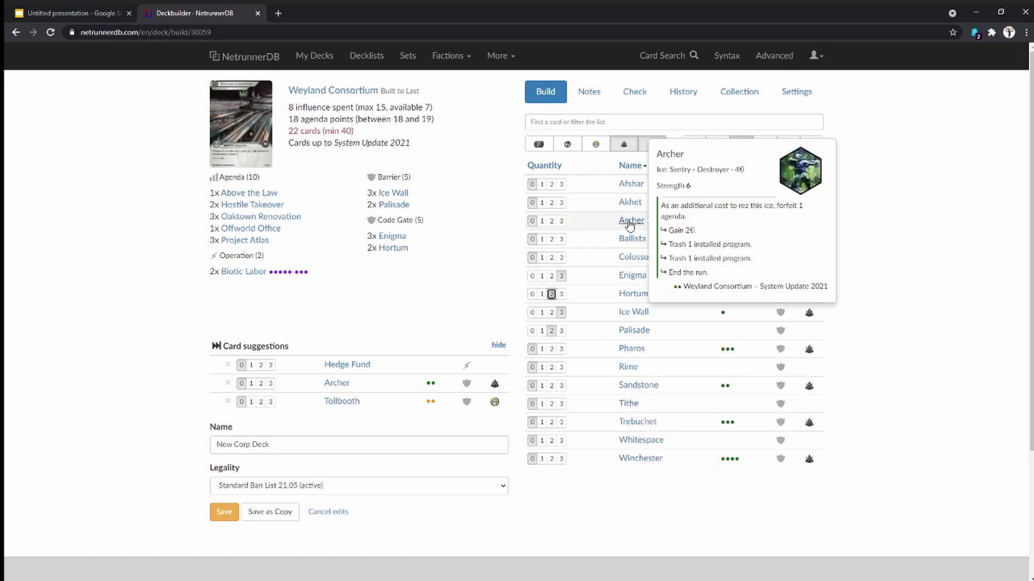
click(542, 221)
- Review the card details of Archer, the Built to Last identity and Colossus to weigh up further sentries
mouse_move(637, 224)
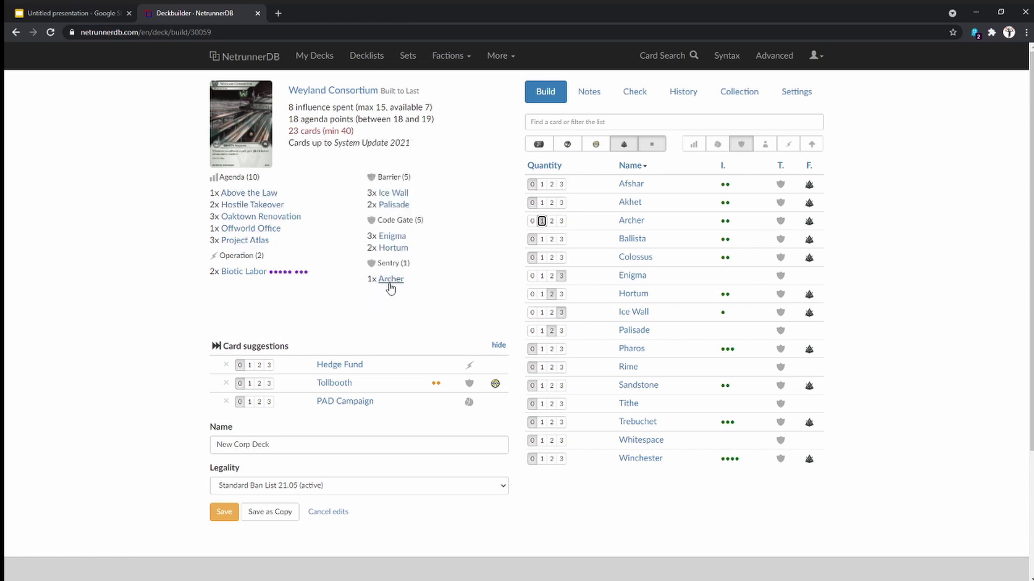
mouse_move(393, 285)
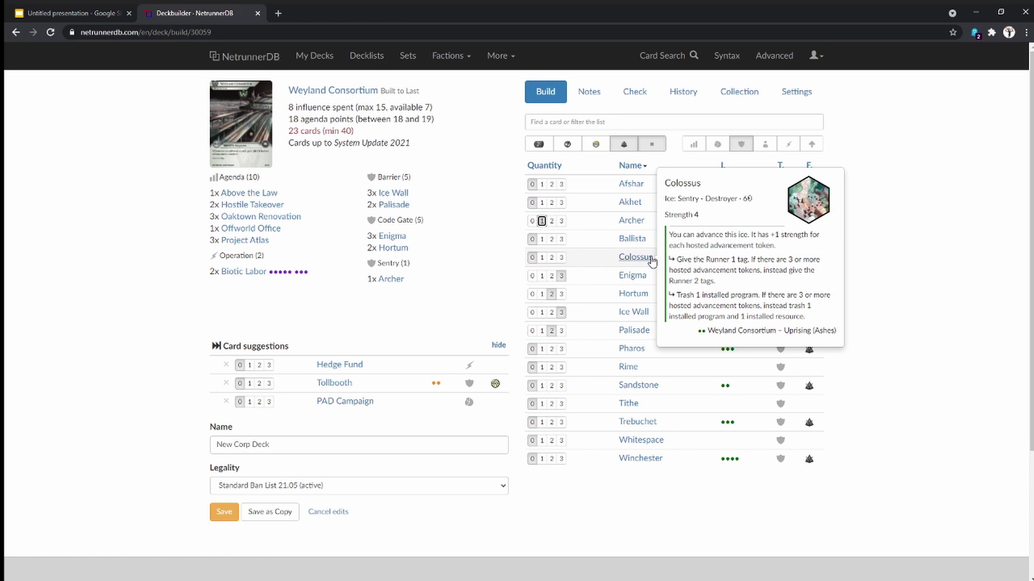
mouse_move(299, 94)
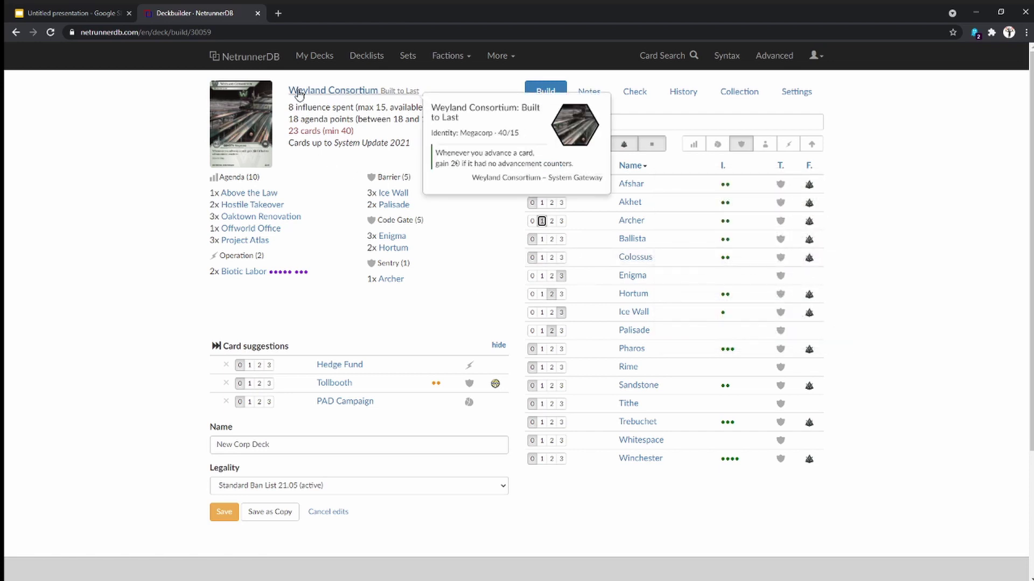
click(240, 159)
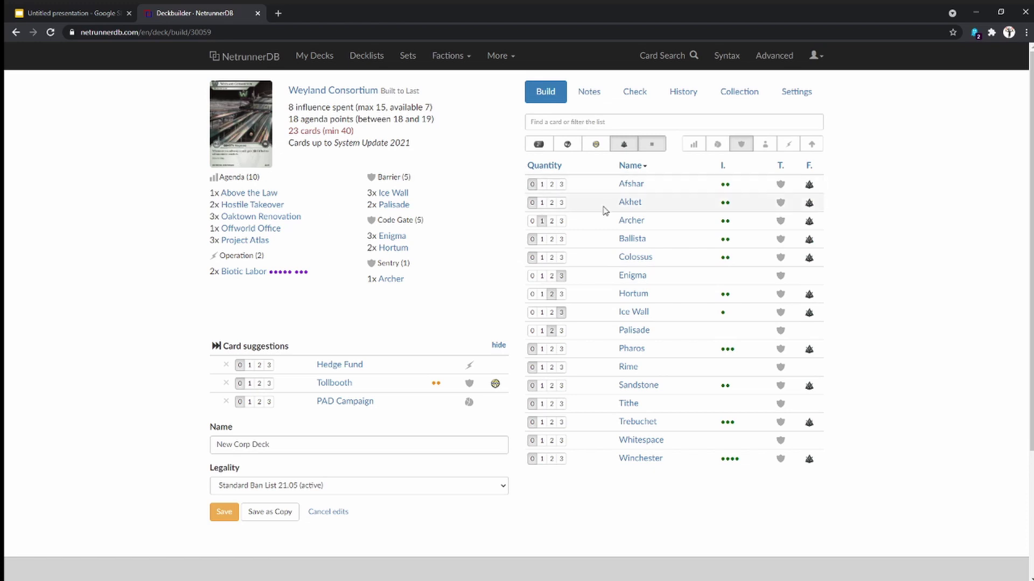
click(636, 258)
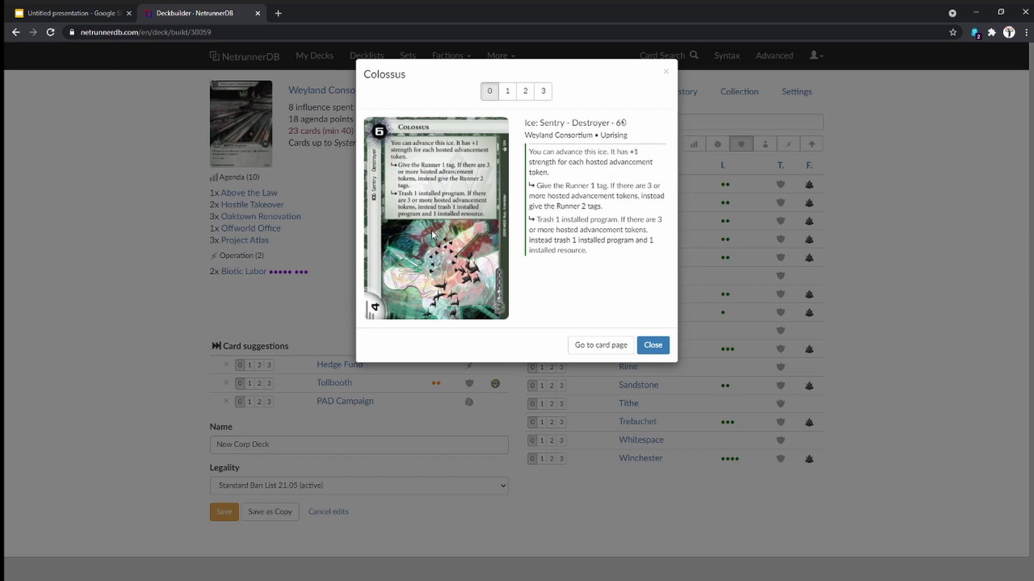
click(664, 357)
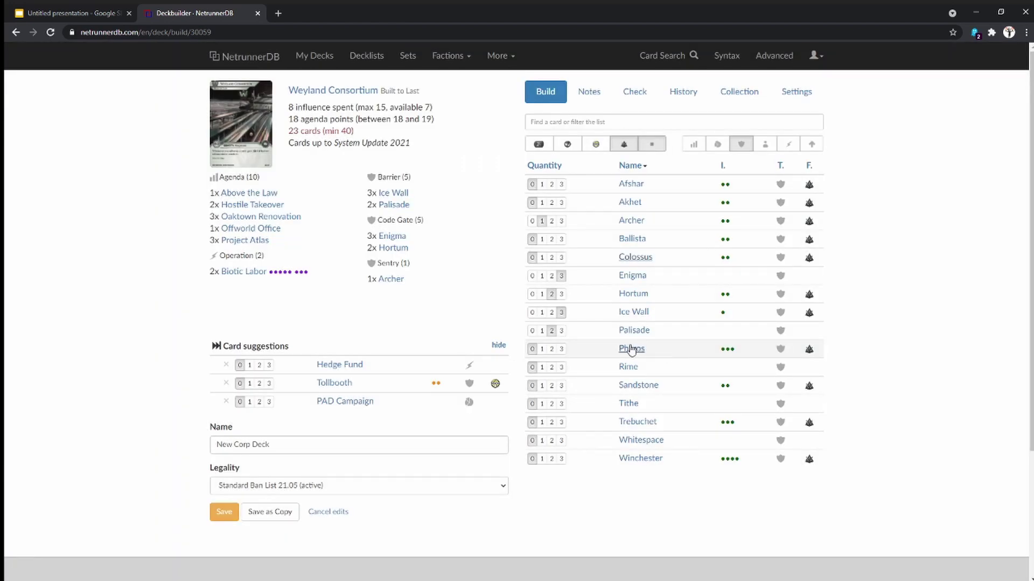
mouse_move(627, 260)
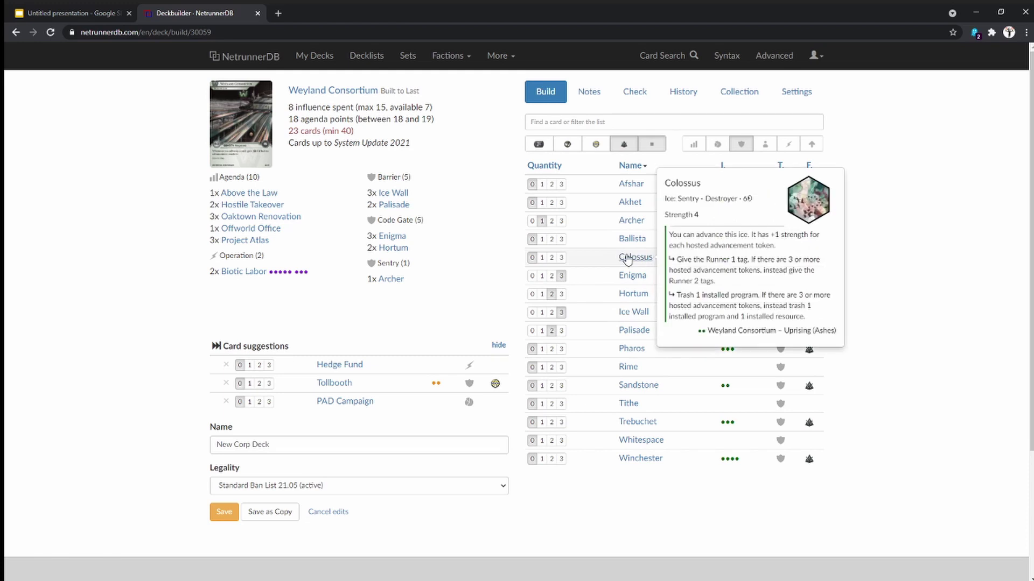
- Add three copies of the sentry Ballista to the deck and check its card details
mouse_move(628, 243)
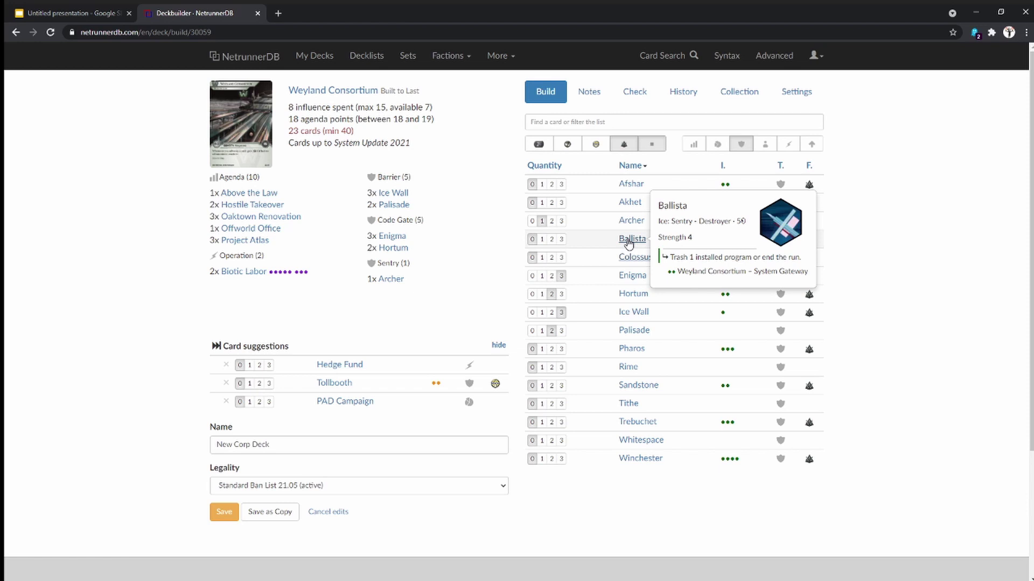
click(541, 239)
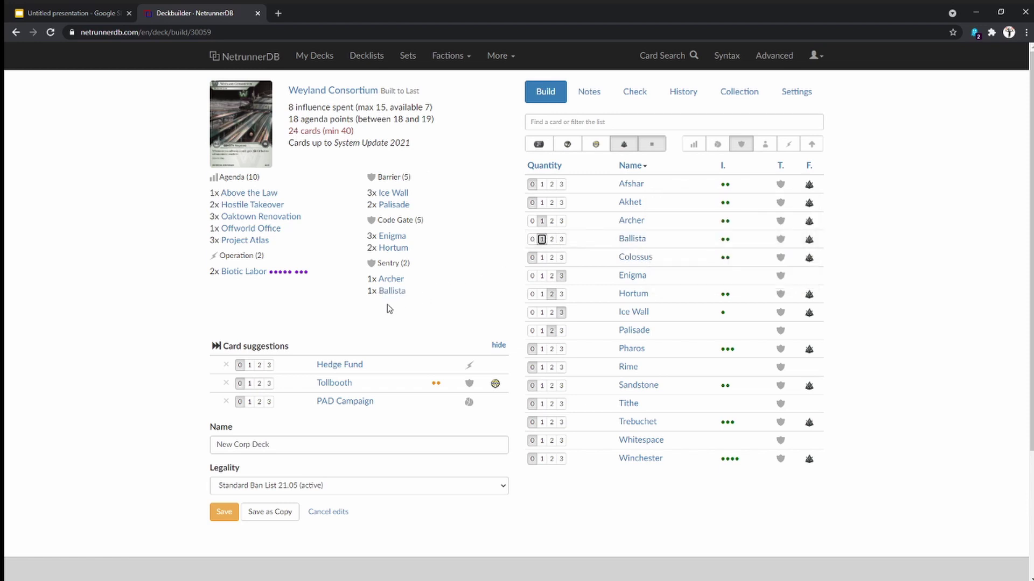
click(391, 291)
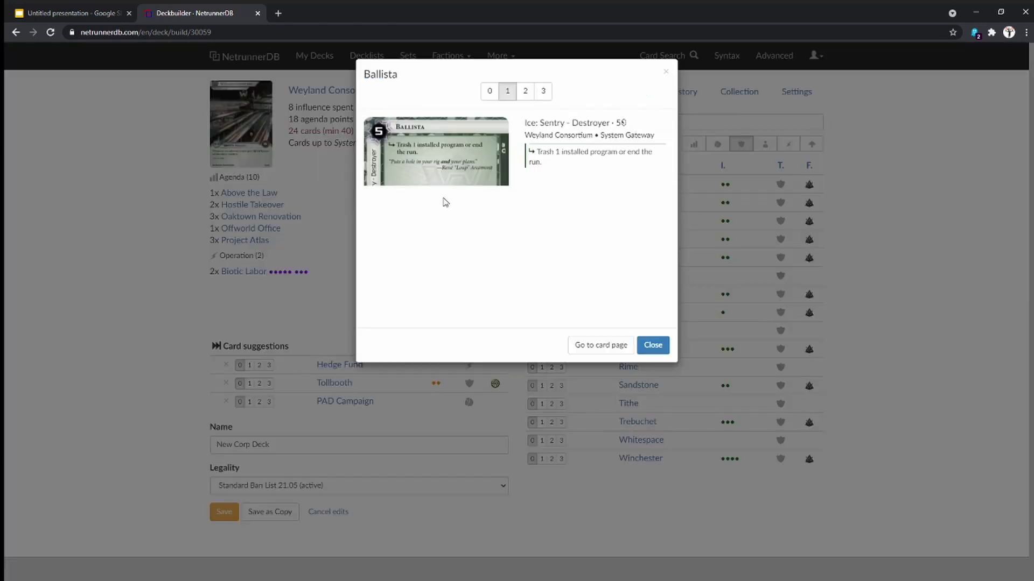
click(521, 92)
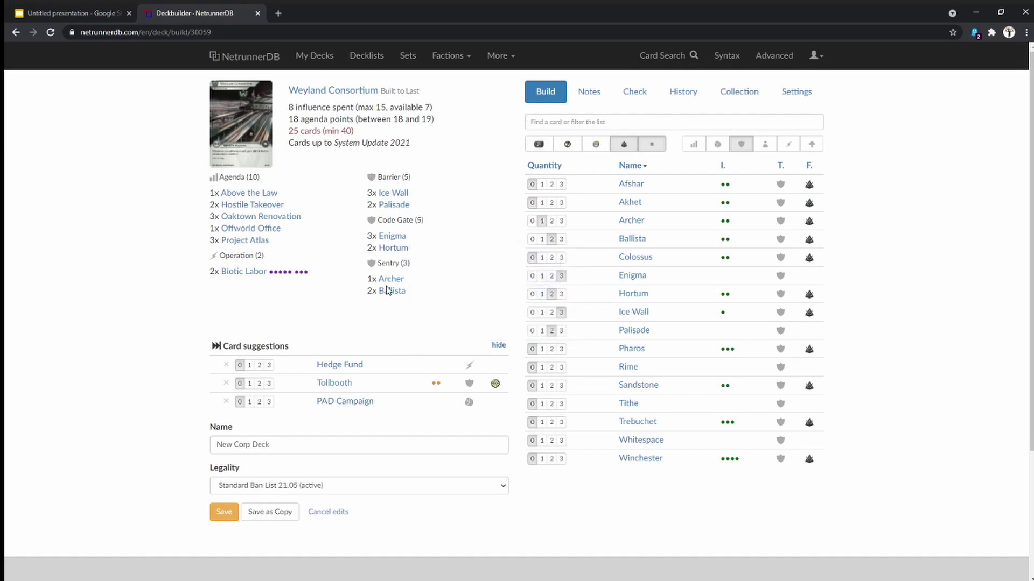
click(387, 290)
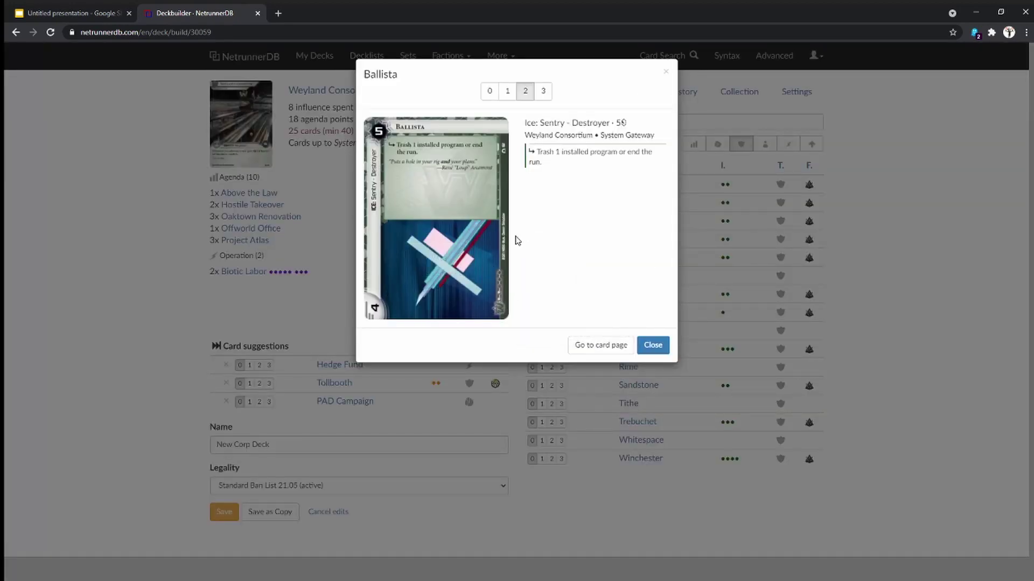
click(325, 331)
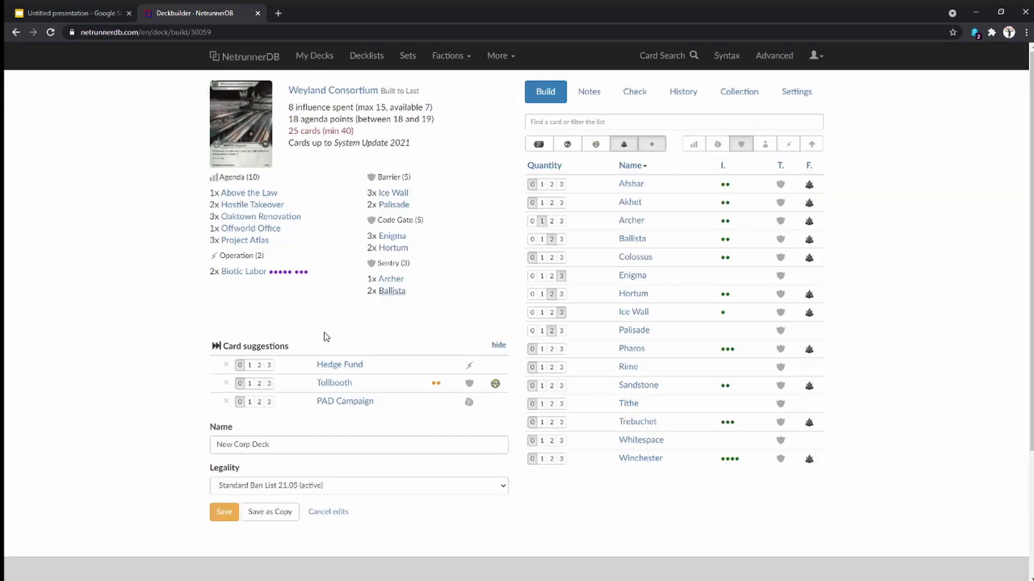
click(398, 290)
click(557, 100)
mouse_move(244, 277)
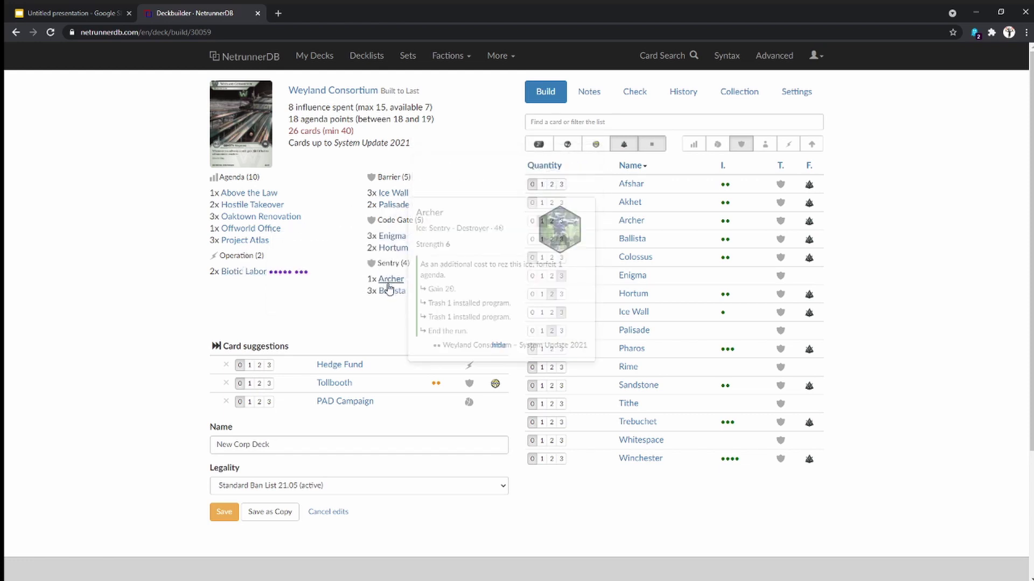
mouse_move(389, 276)
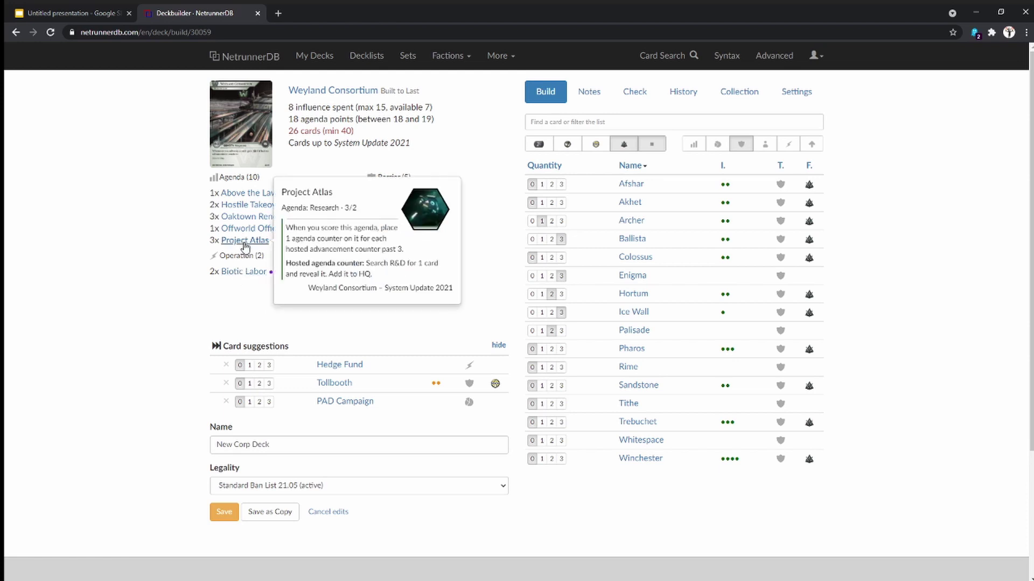
- Filter the card list to show only identities and operations from Haas-Bioroid and NBN
mouse_move(395, 193)
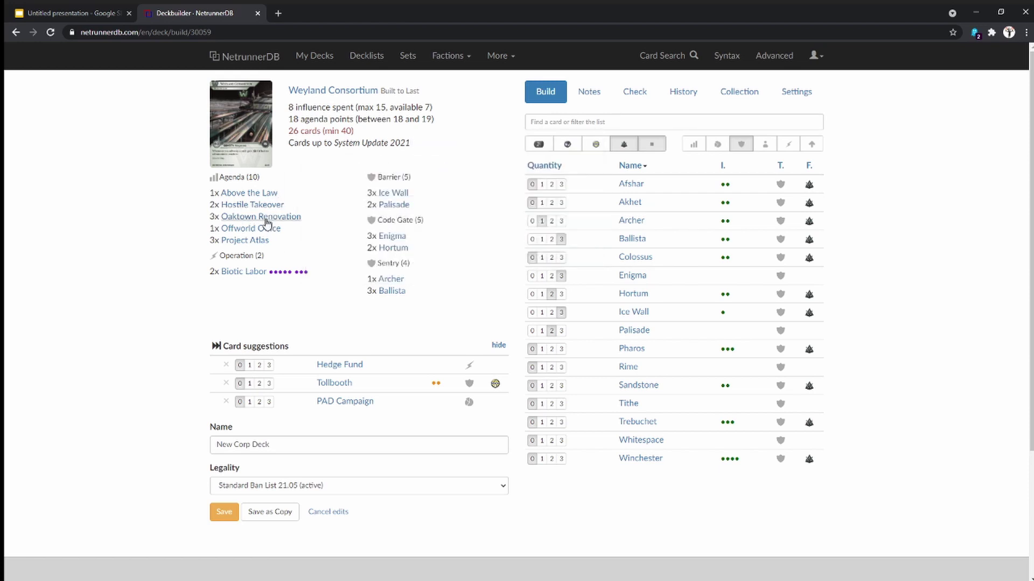
mouse_move(259, 246)
mouse_move(264, 221)
mouse_move(266, 196)
click(640, 122)
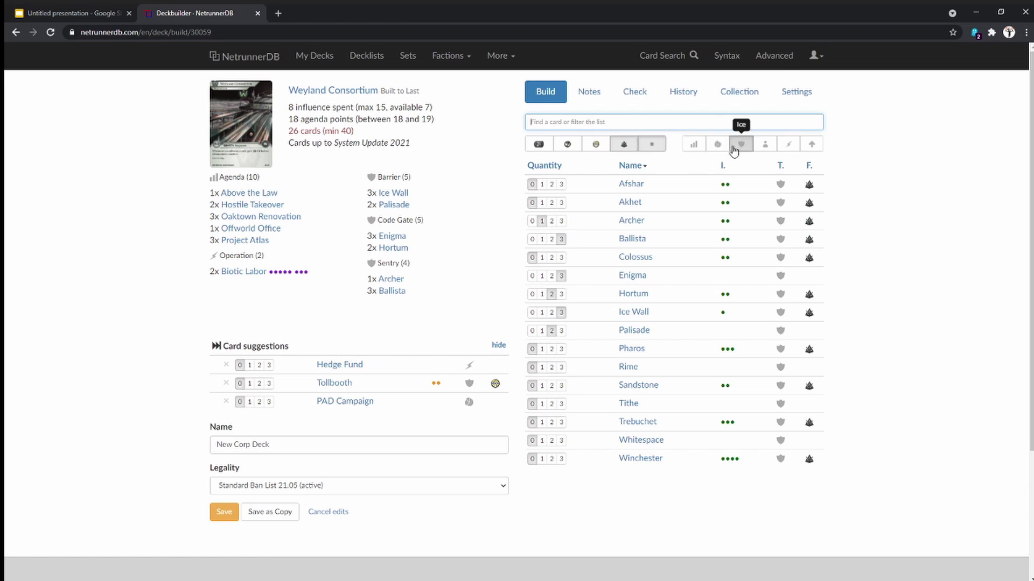
click(734, 147)
click(765, 144)
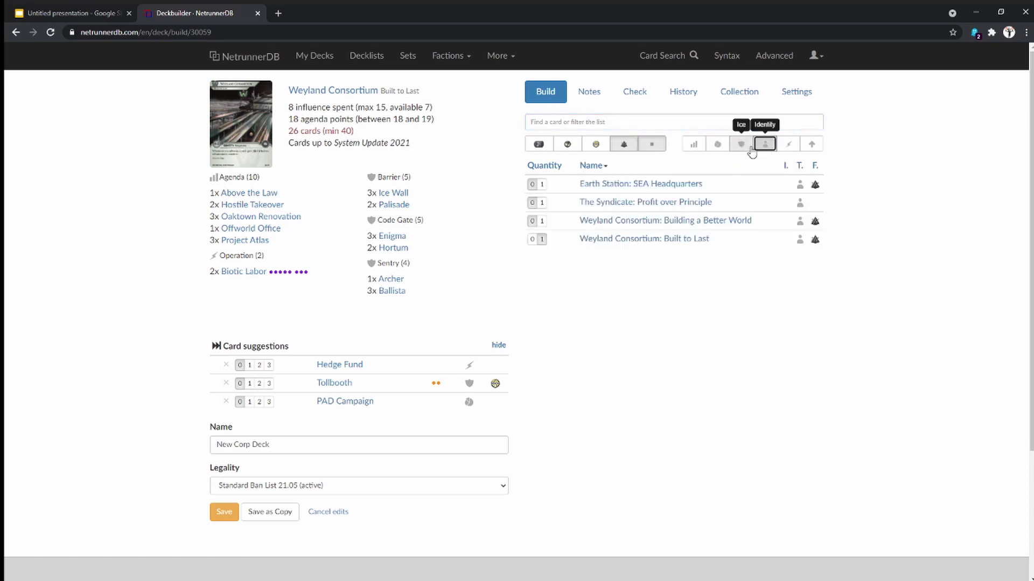
click(788, 144)
click(596, 144)
click(539, 145)
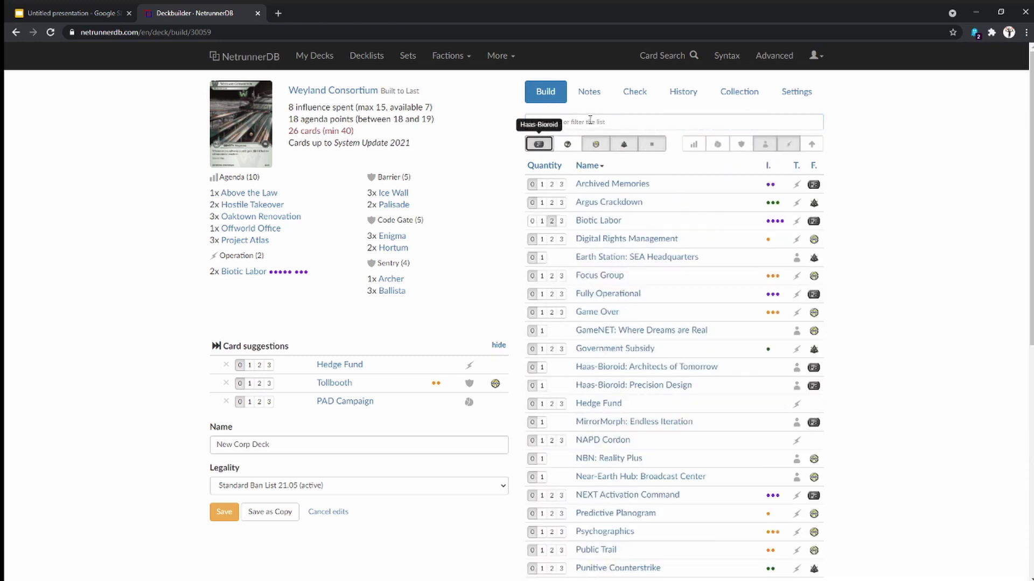
click(651, 144)
click(624, 145)
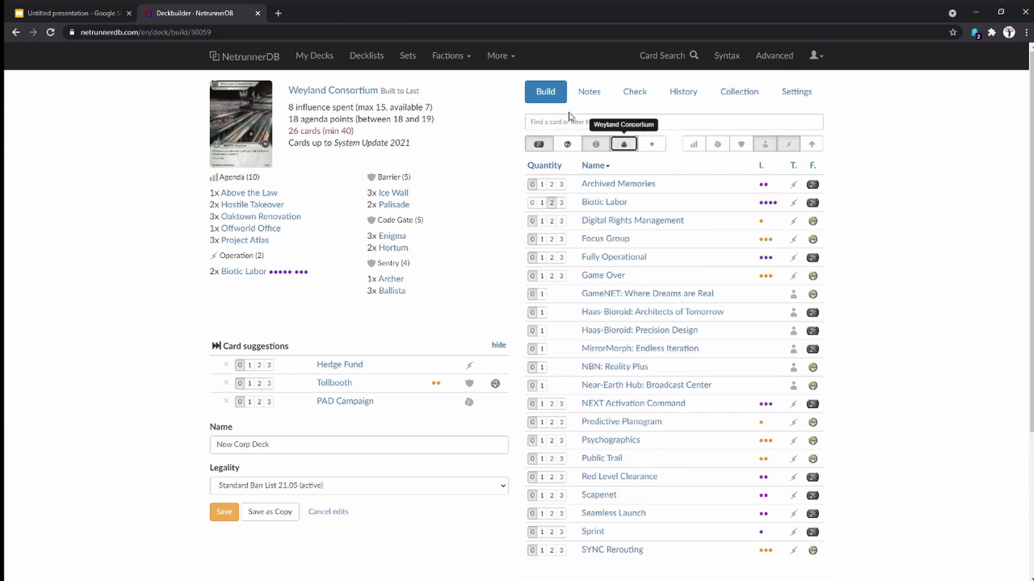
- Find the Sprint operation and read its card details without adding it to the deck
click(587, 122)
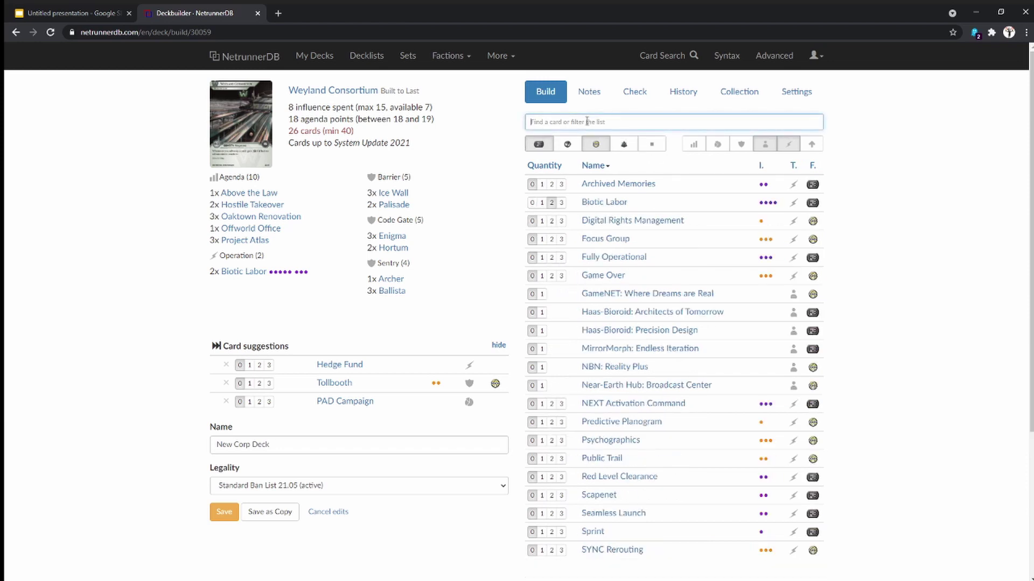
text(sprint)
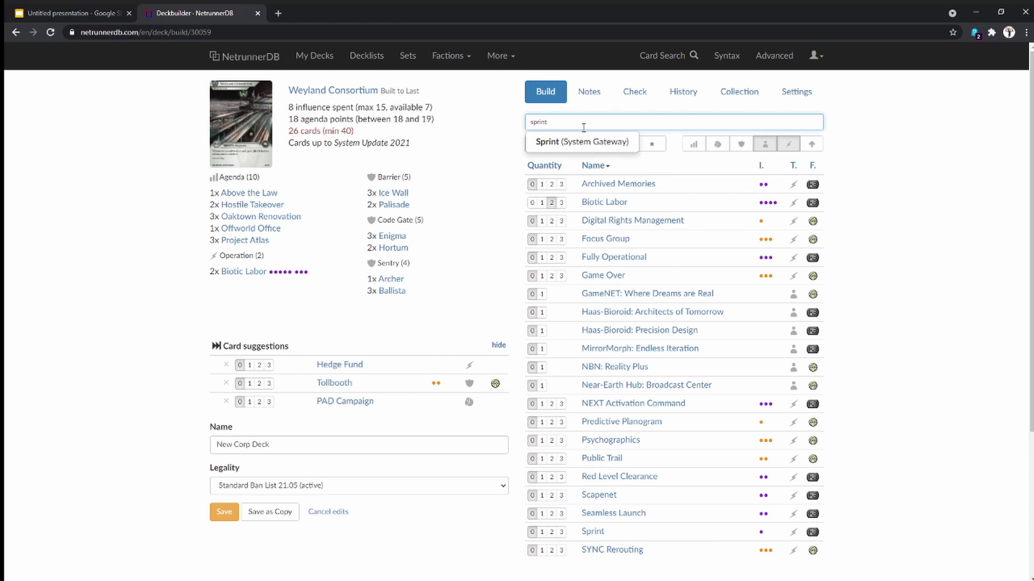
click(579, 141)
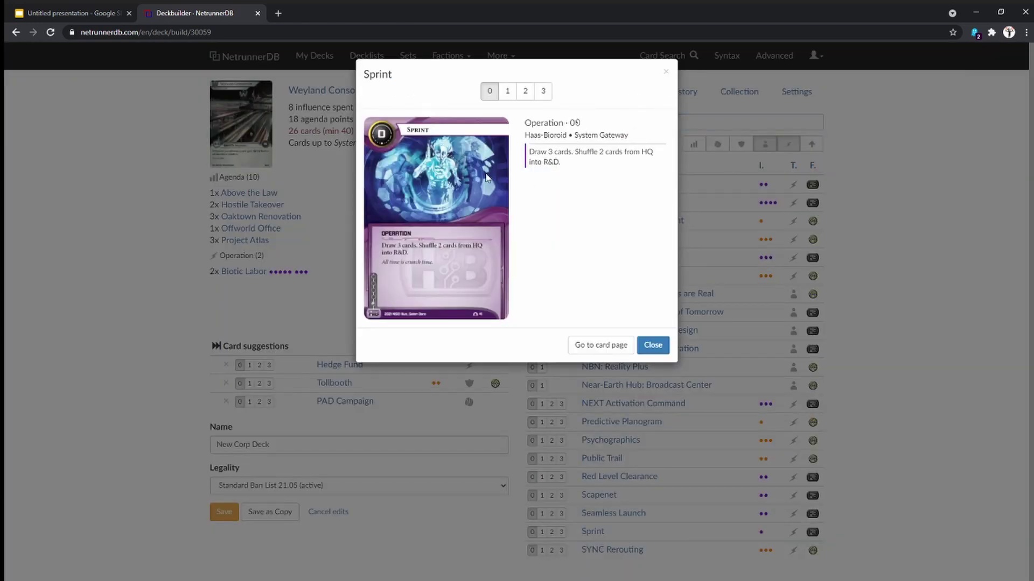
click(652, 345)
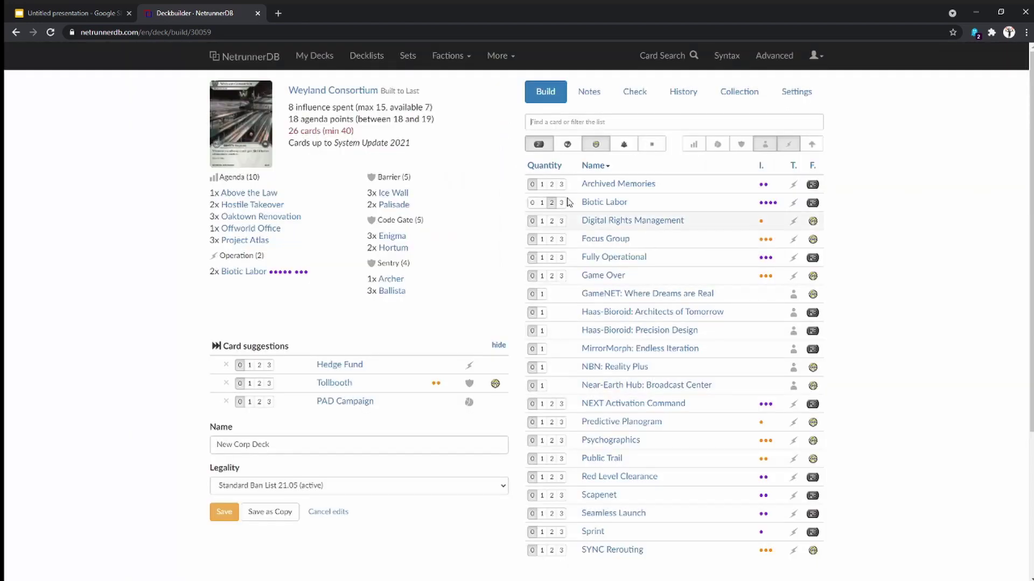
- Find the NBN asset Spin Doctor and add three copies to the deck
text(spin)
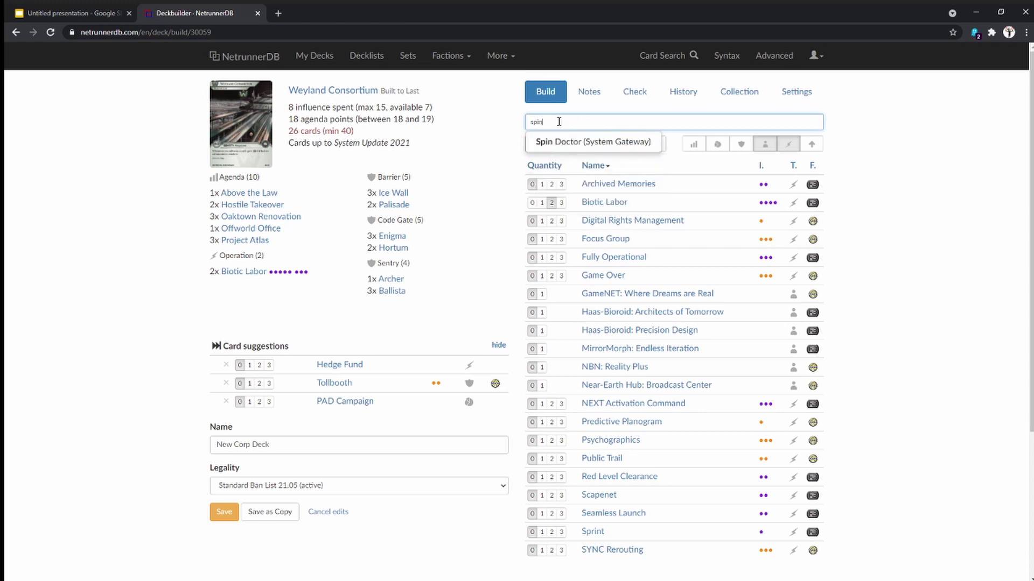
click(559, 143)
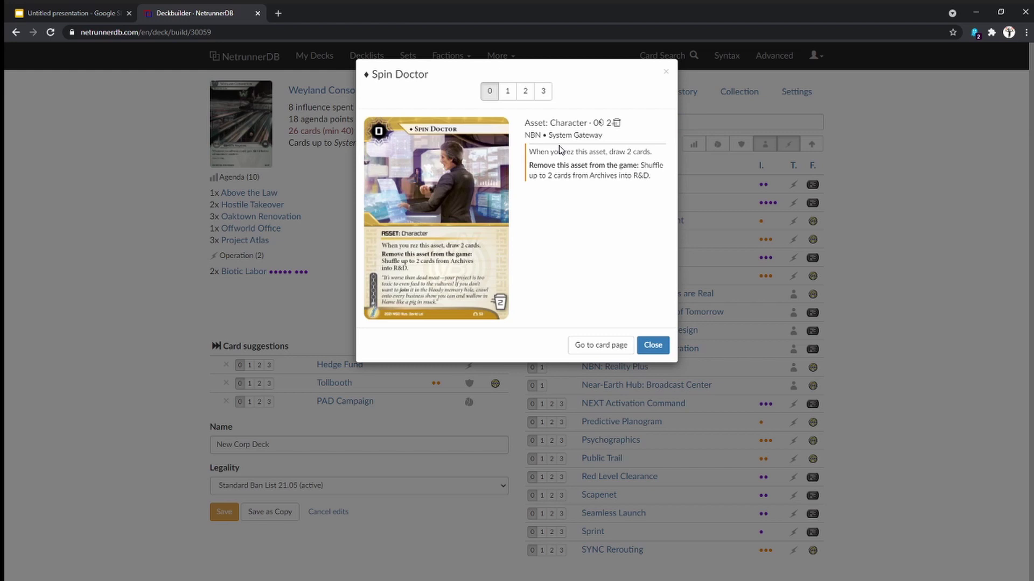
click(542, 92)
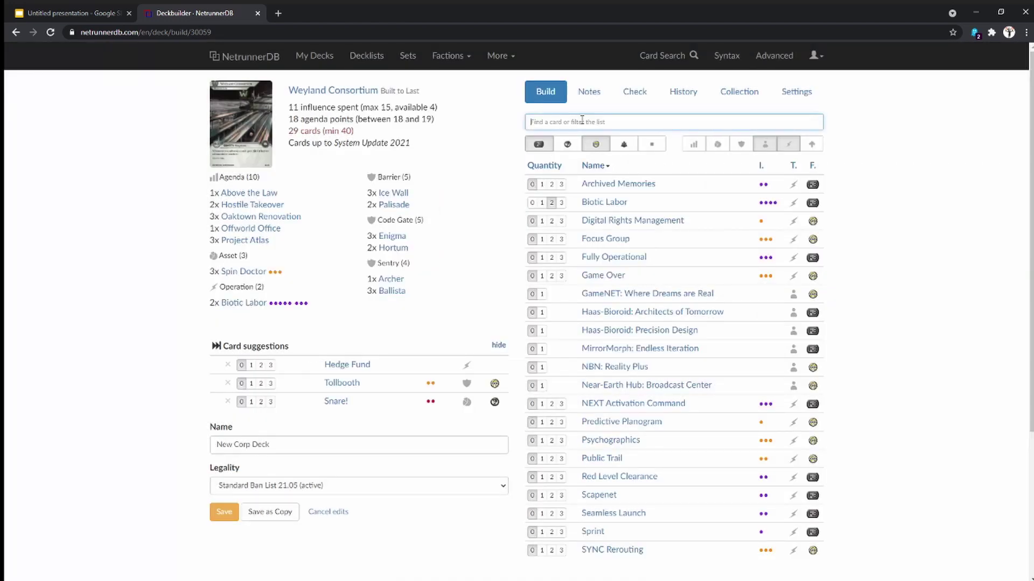
- Add two copies of the Haas-Bioroid operation Sprint to the deck
text(spin)
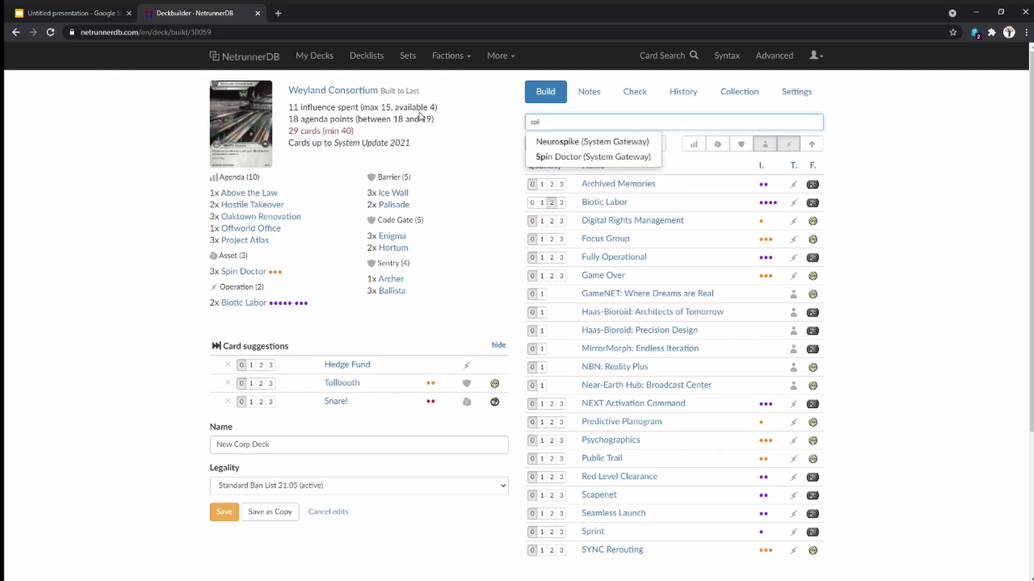
key(BackSpace)
key(BackSpace)
text(rint)
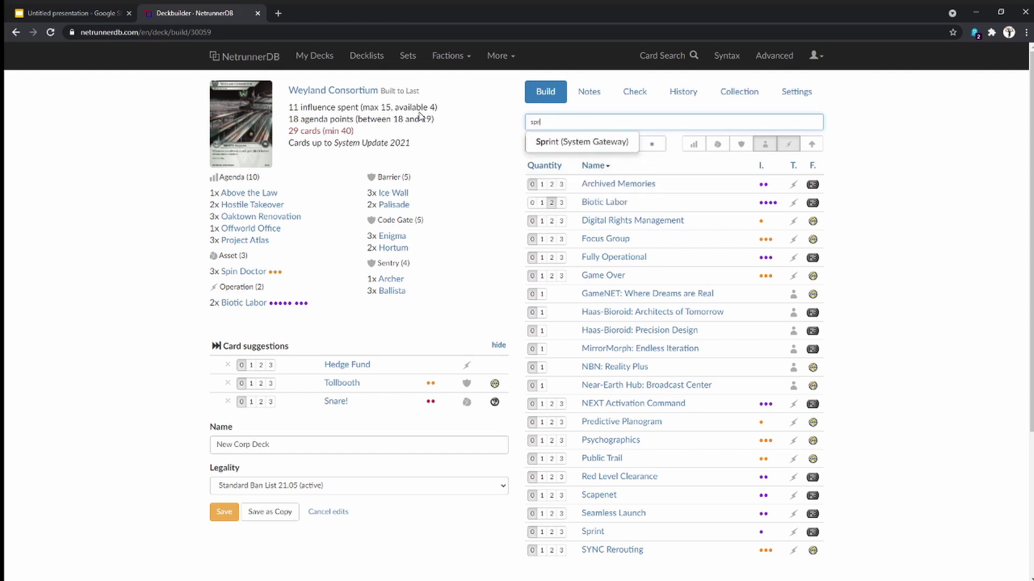
key(Down)
key(Return)
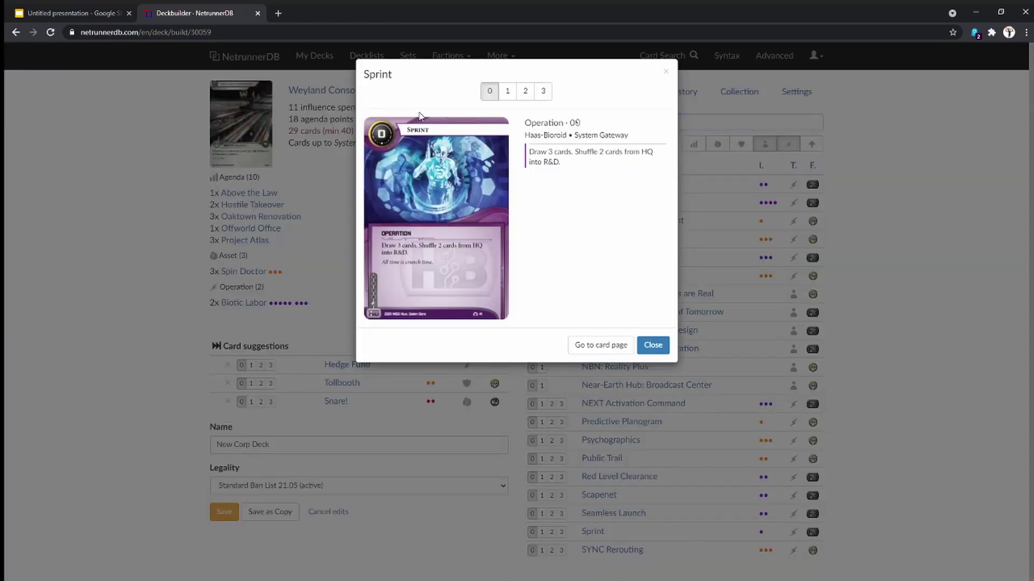
key(2)
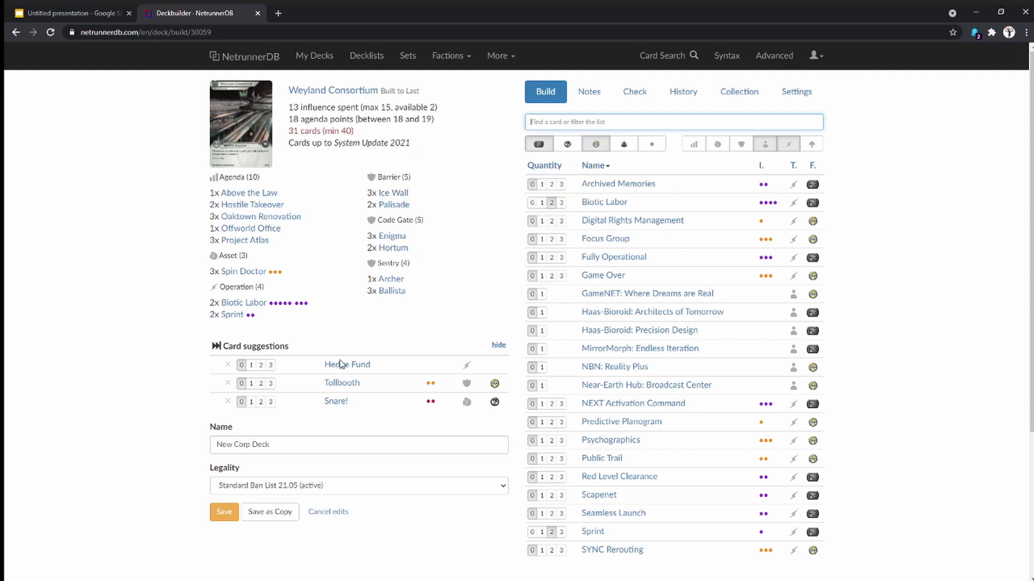
- Add three copies of Hedge Fund and three copies of Government Subsidy to the deck as economy operations
click(271, 365)
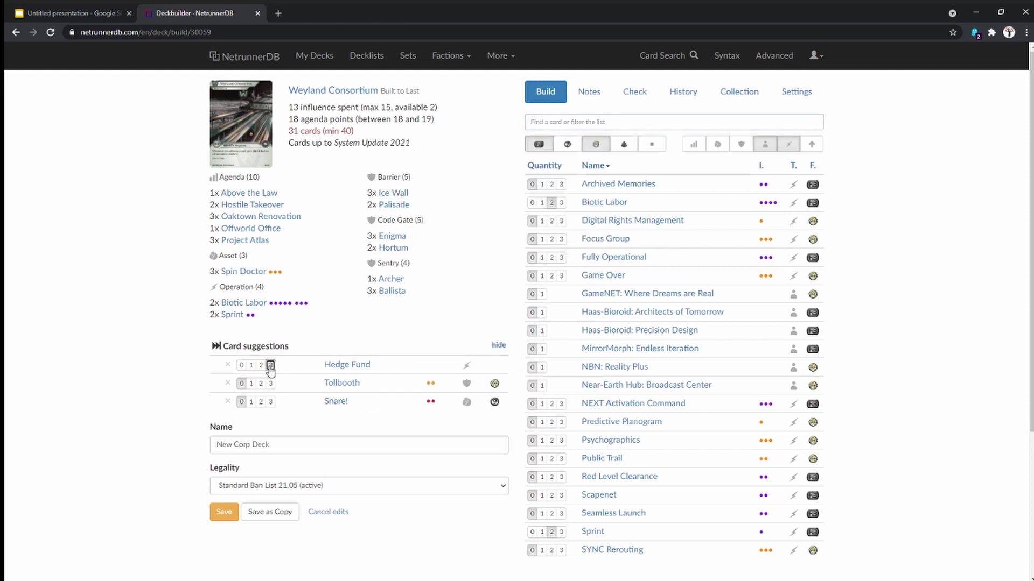
click(568, 116)
text(gover)
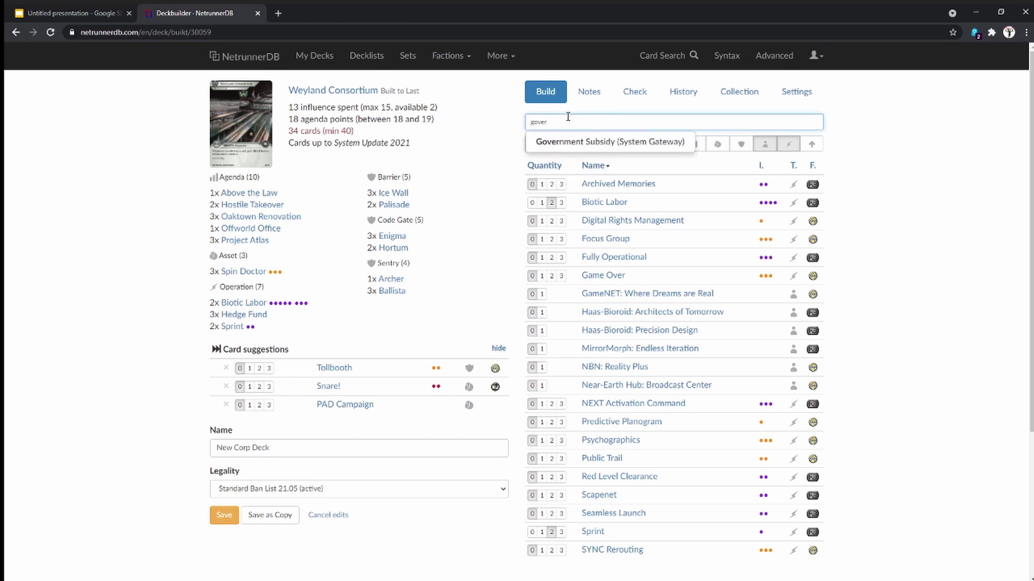
click(547, 141)
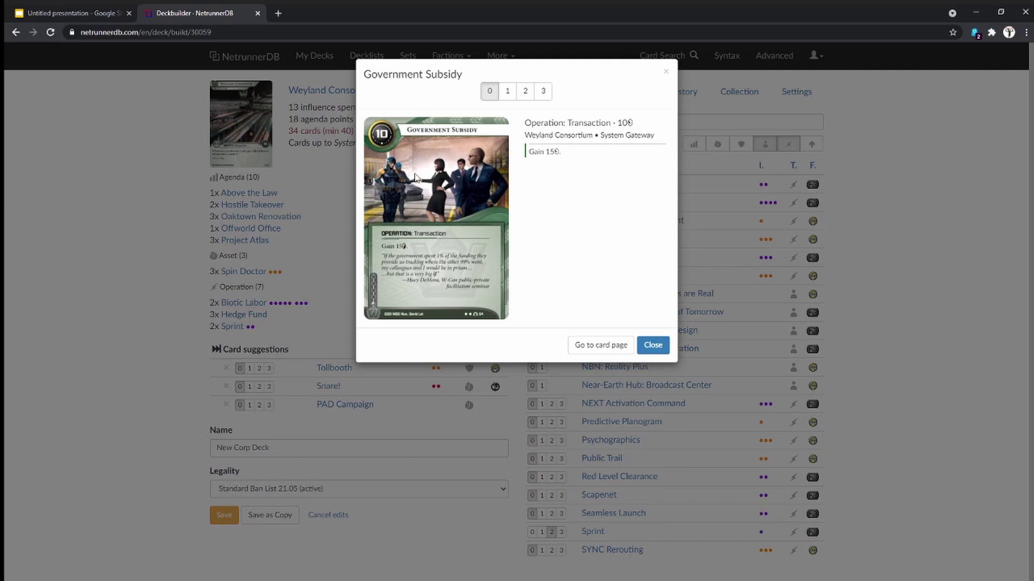
click(543, 91)
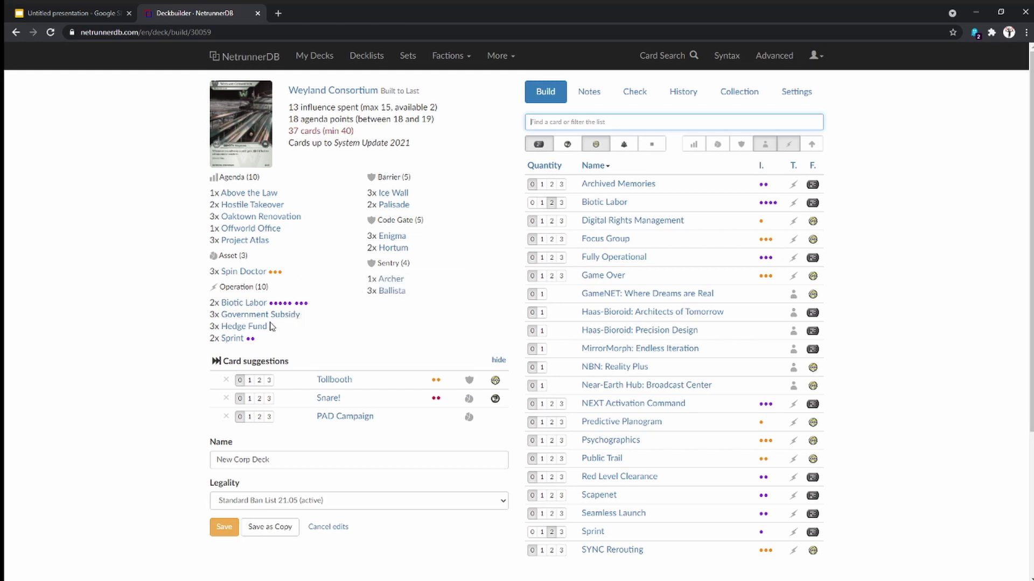
- Find the NBN operation Predictive Planogram and add two copies to the deck
mouse_move(263, 329)
mouse_move(249, 308)
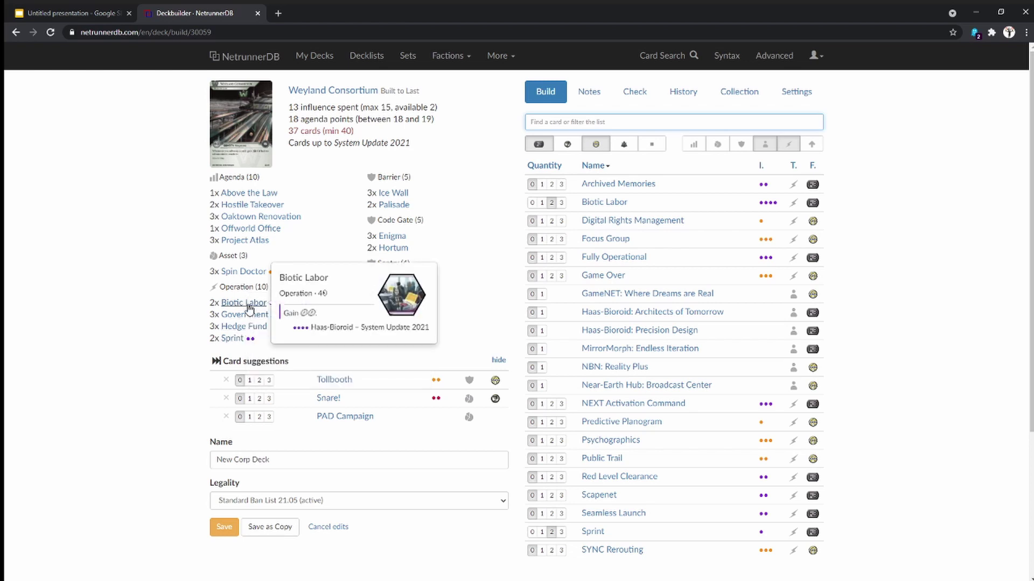
mouse_move(258, 274)
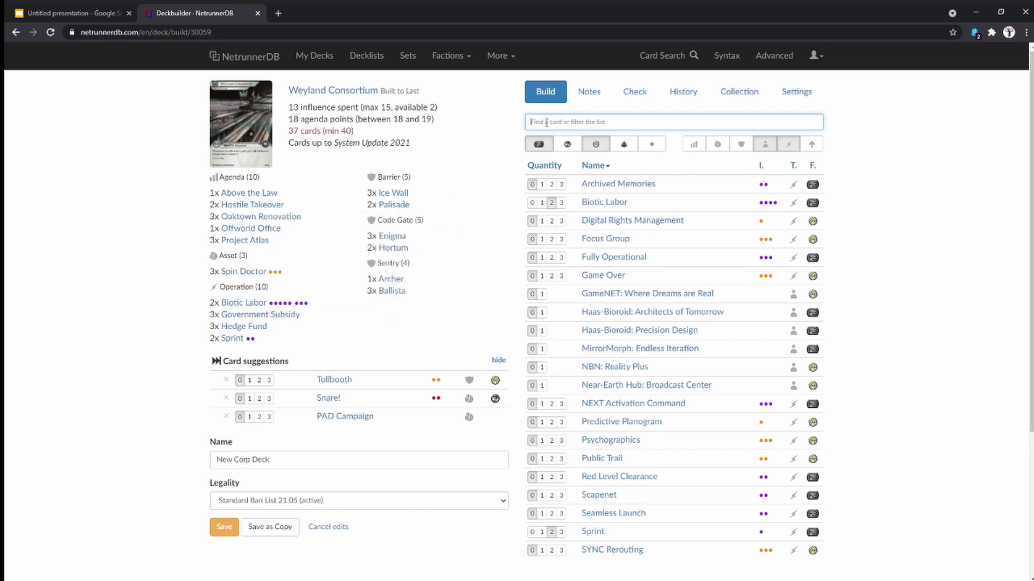
text(predi)
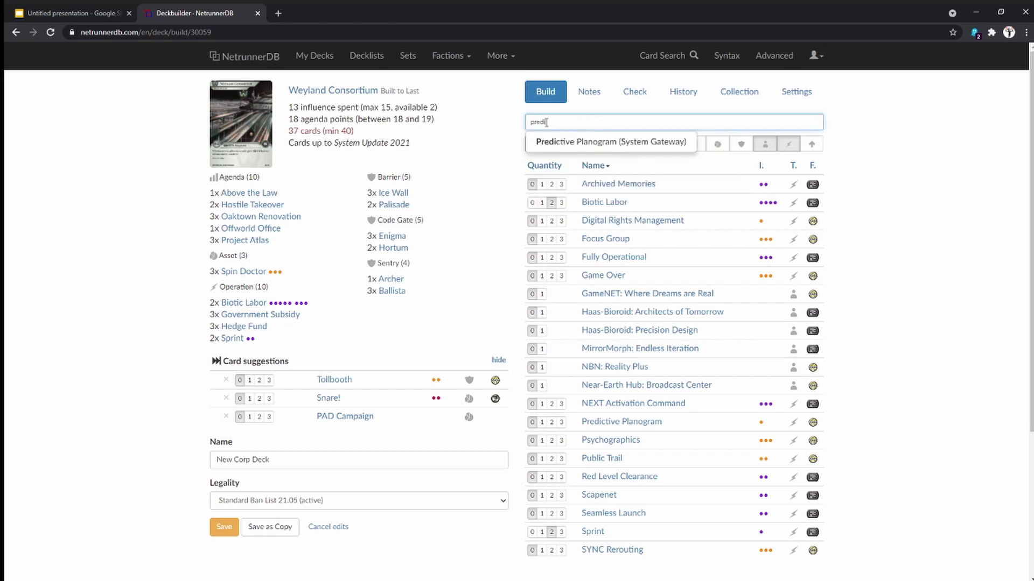
click(547, 141)
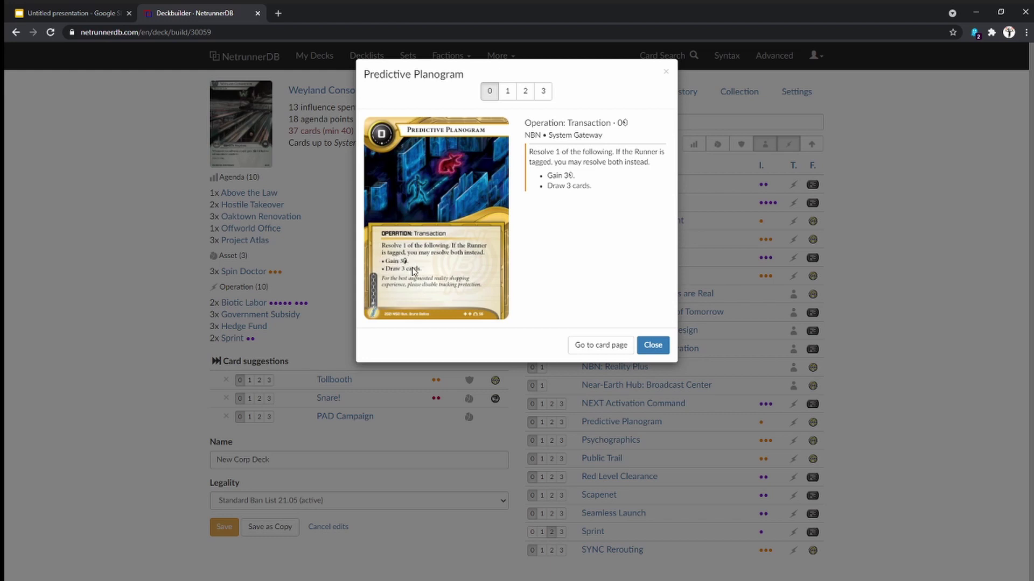
click(527, 91)
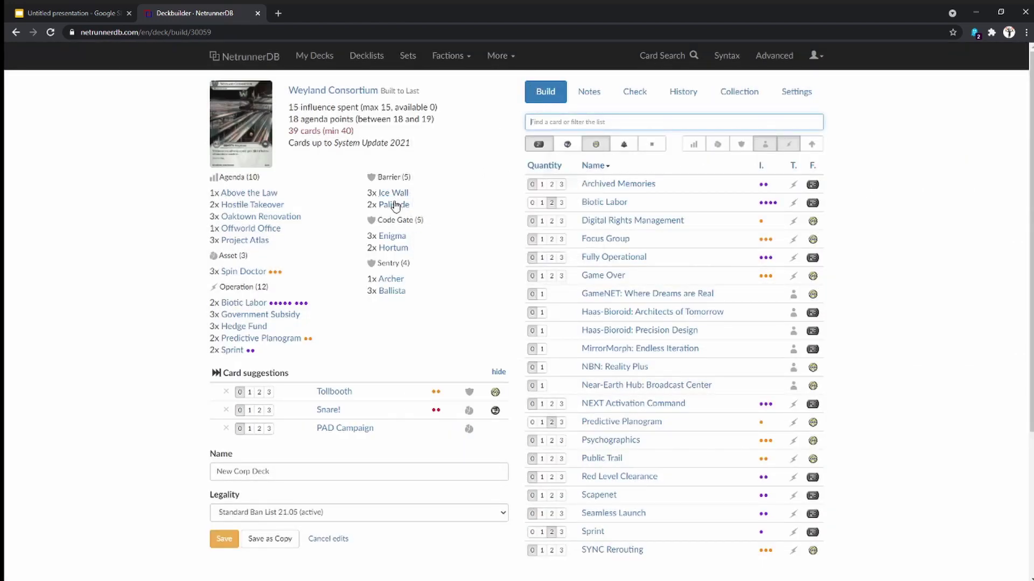
- Open netrunnerdb.com in a new browser tab and look up the card page of the Runner program Stargate
mouse_move(396, 240)
mouse_move(393, 286)
mouse_move(235, 277)
click(648, 35)
click(651, 56)
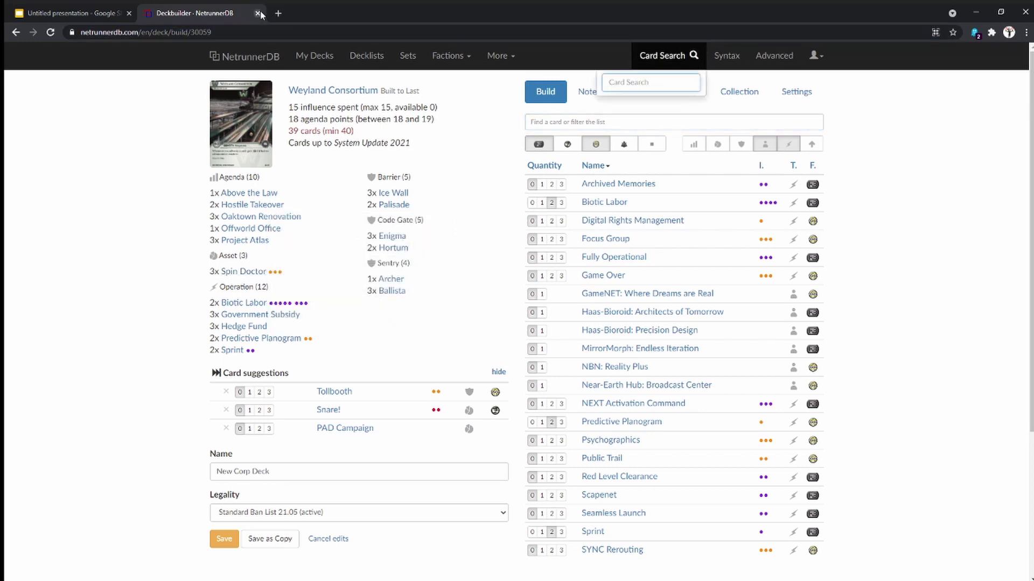
click(278, 13)
text(netrunnerdb.com)
key(Return)
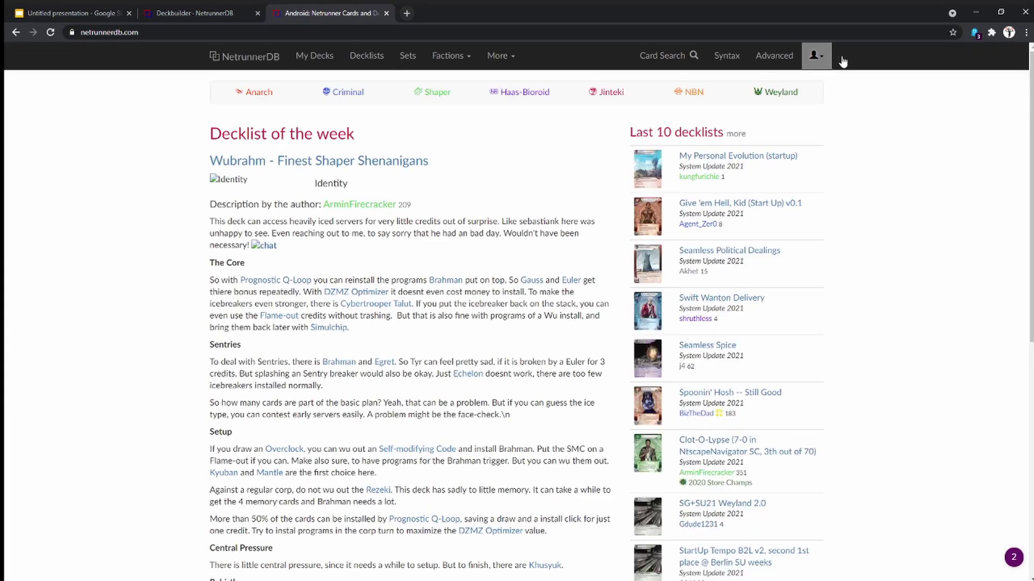
click(675, 63)
text(starg)
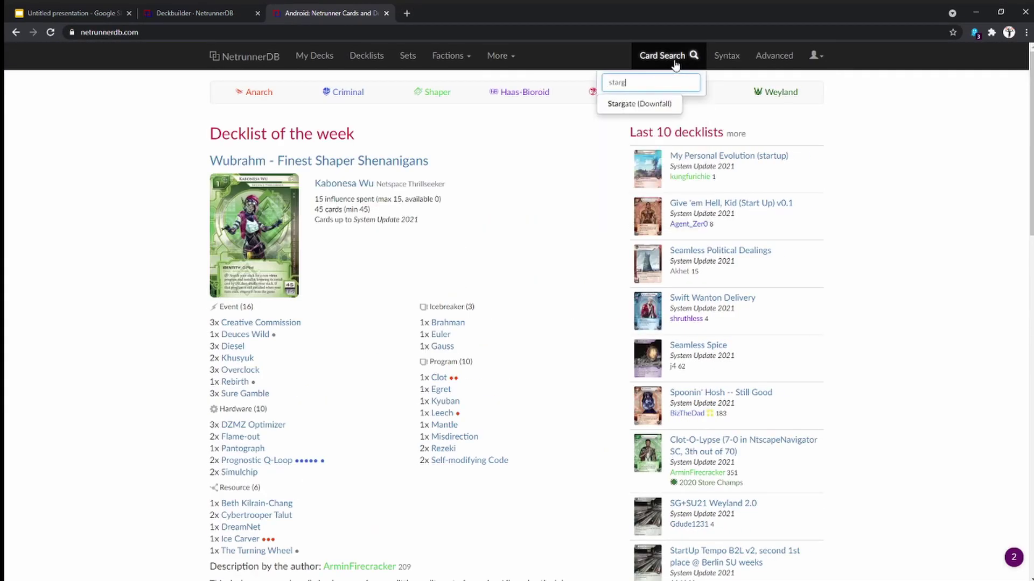
click(652, 105)
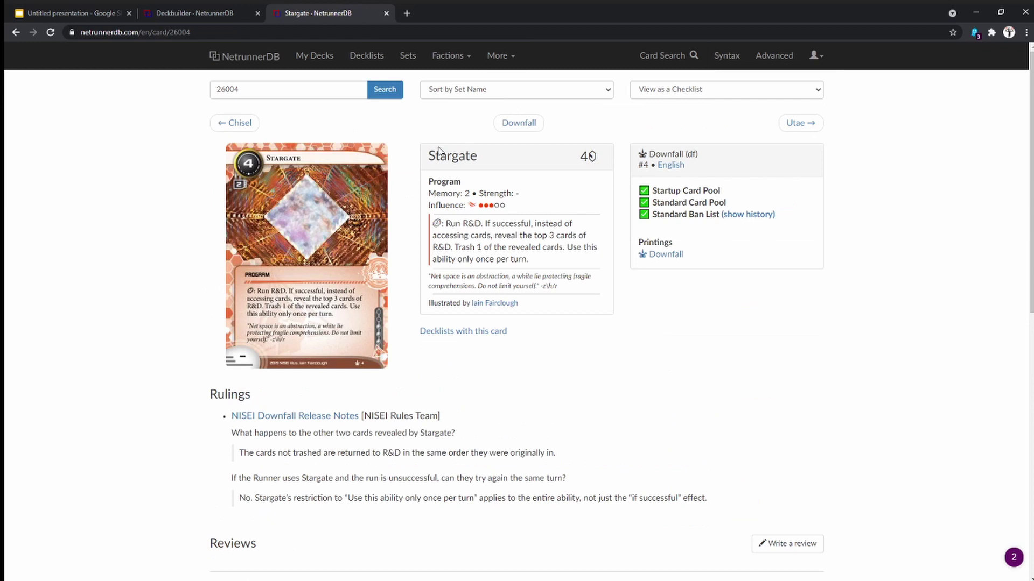
- Look up the Runner program Imp, view its System Update 2021 printing, and return to the deckbuilder
click(652, 68)
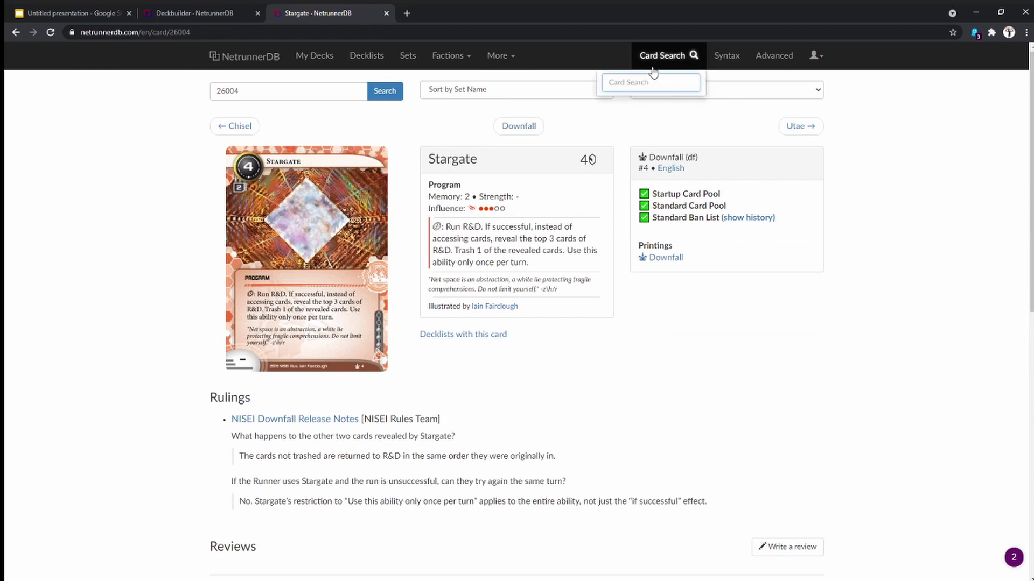
text(Imp)
key(Down)
key(Down)
key(Down)
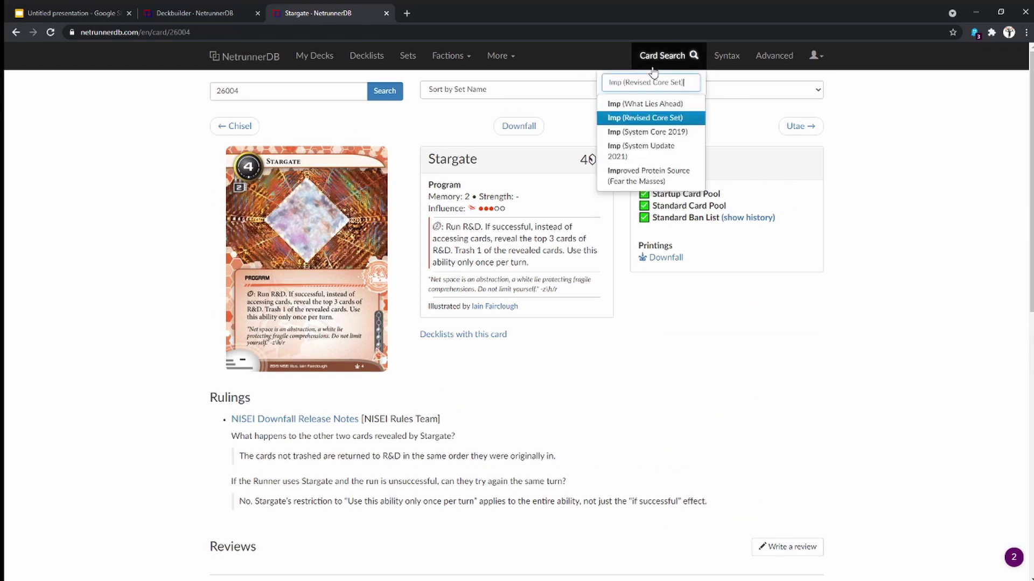
key(Down)
key(Up)
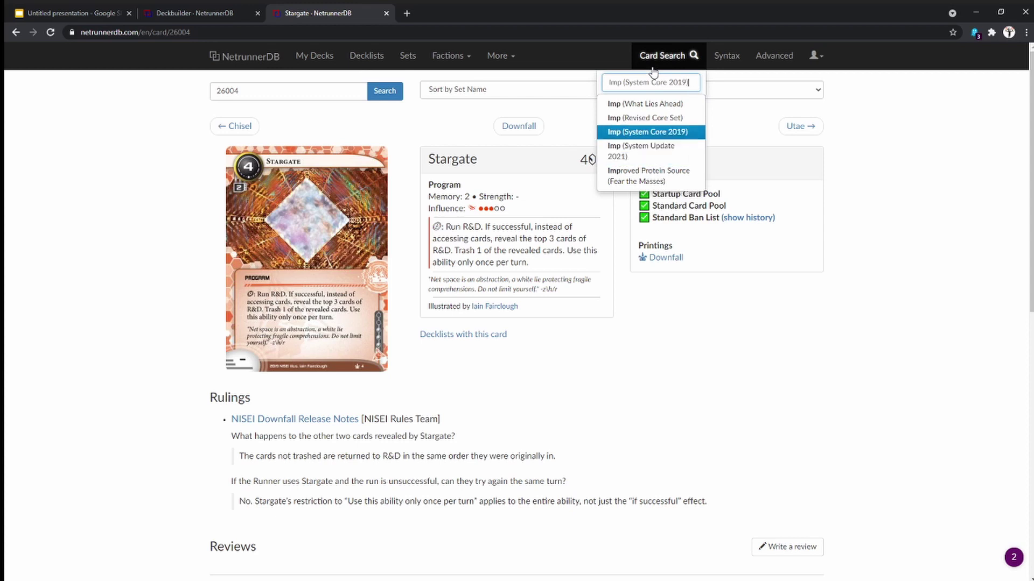
key(Return)
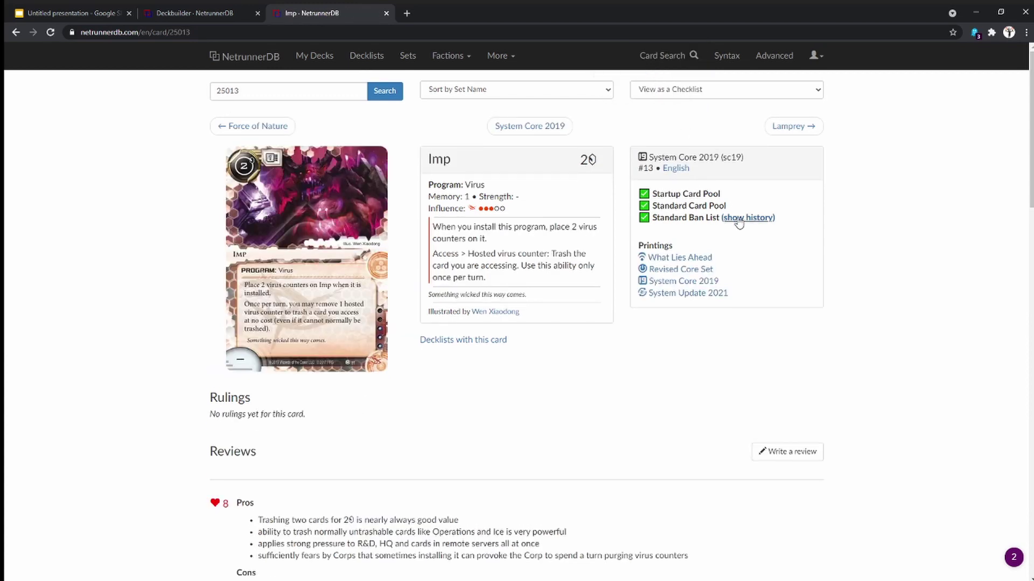
click(703, 297)
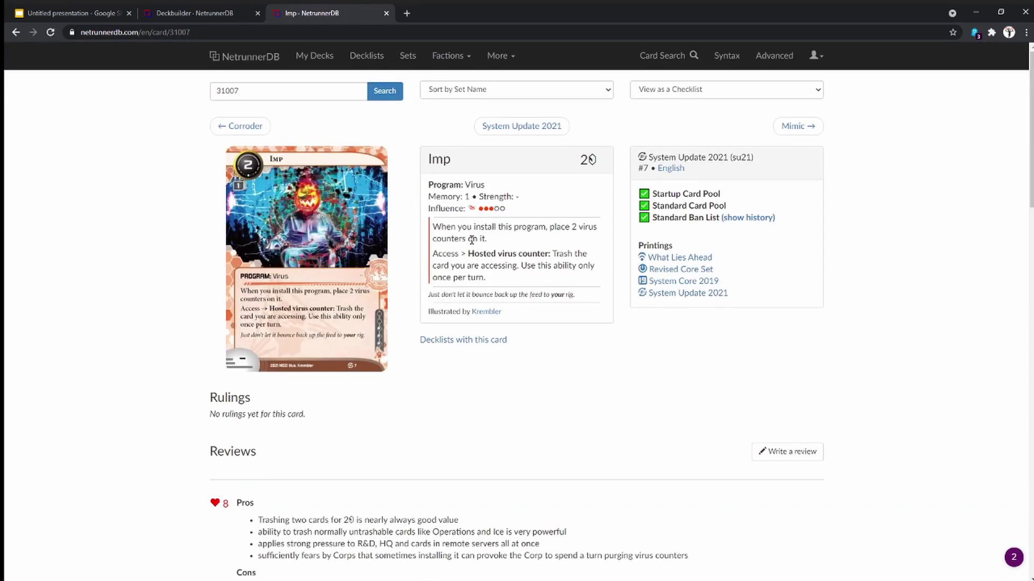
click(179, 14)
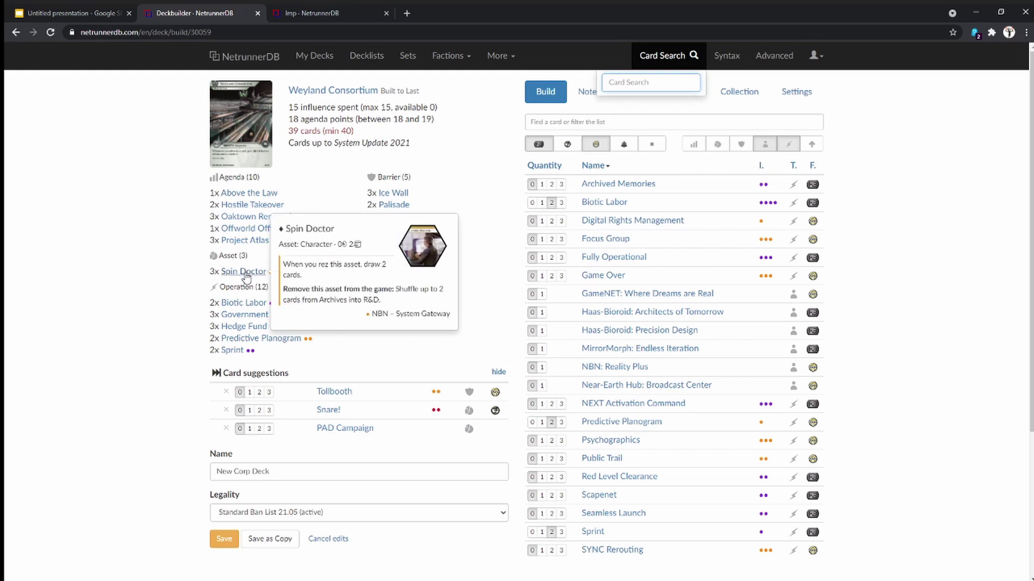
- Look up the card page of the Runner hardware Docklands Pass, and return to the deckbuilder
click(562, 118)
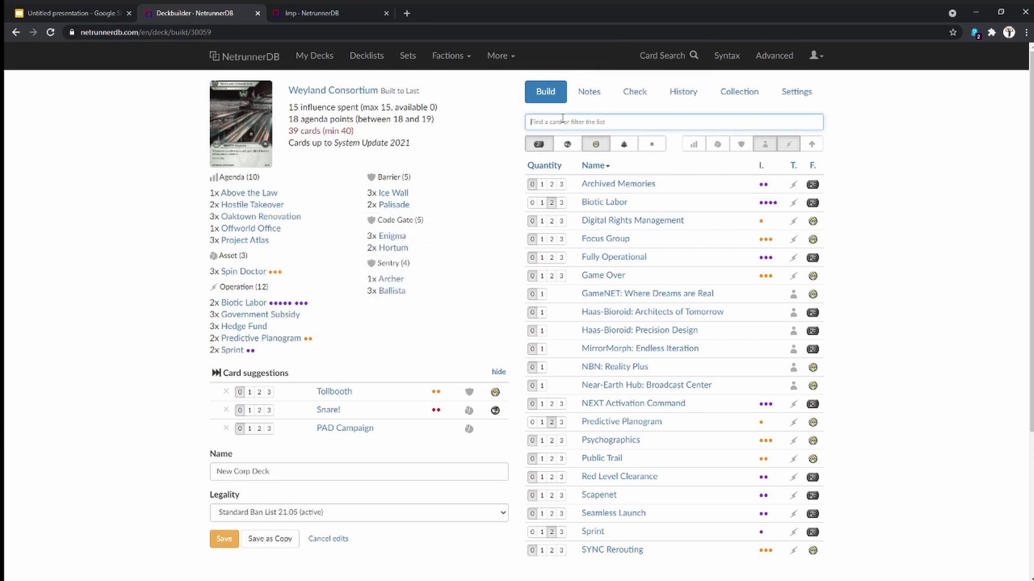
click(344, 12)
click(665, 58)
text(Dockl)
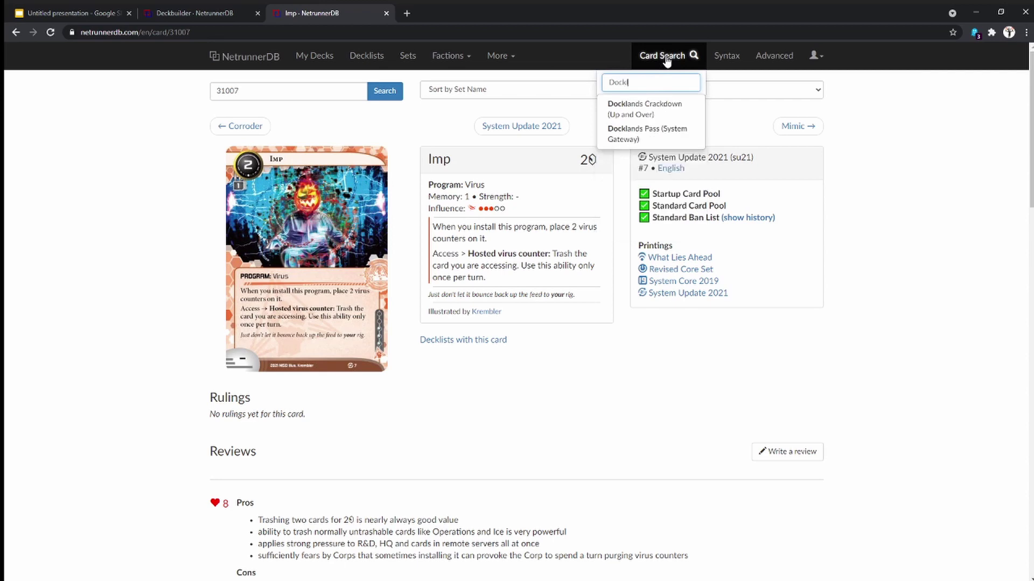
key(Down)
key(Down)
key(Return)
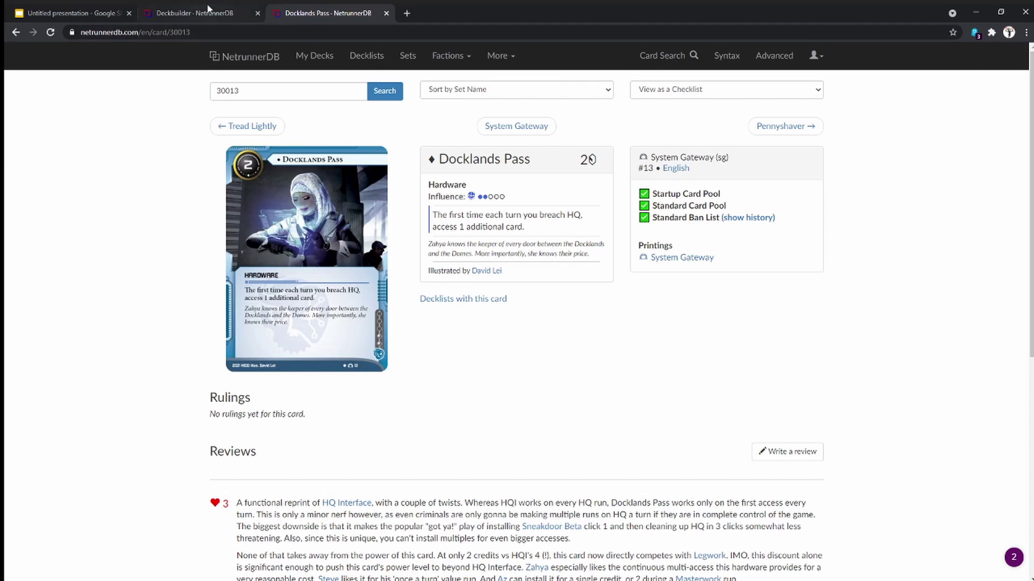
click(207, 12)
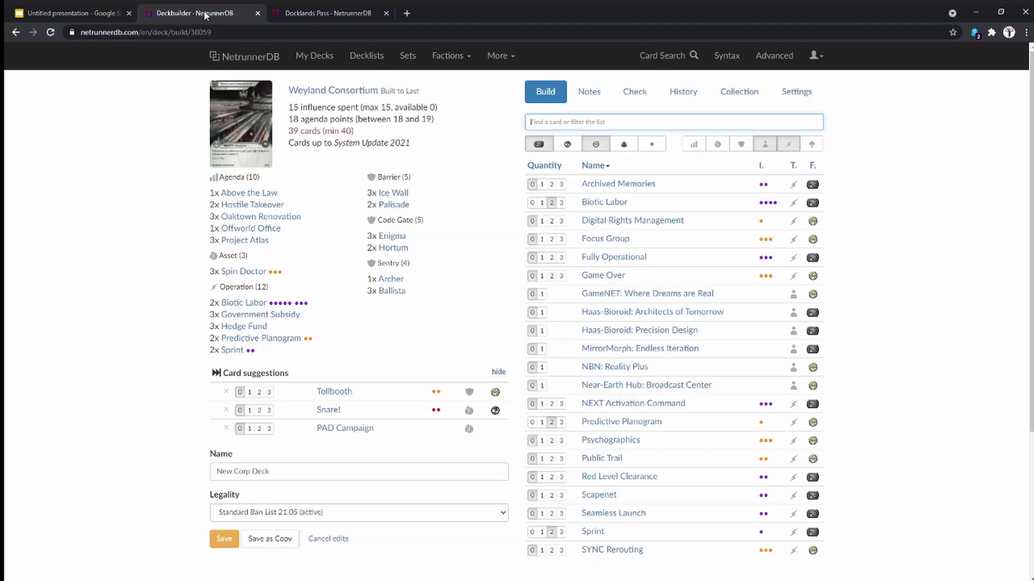
- Filter the card list to Weyland Consortium ice and add two copies of Afshar to the deck
click(787, 144)
click(764, 143)
click(741, 143)
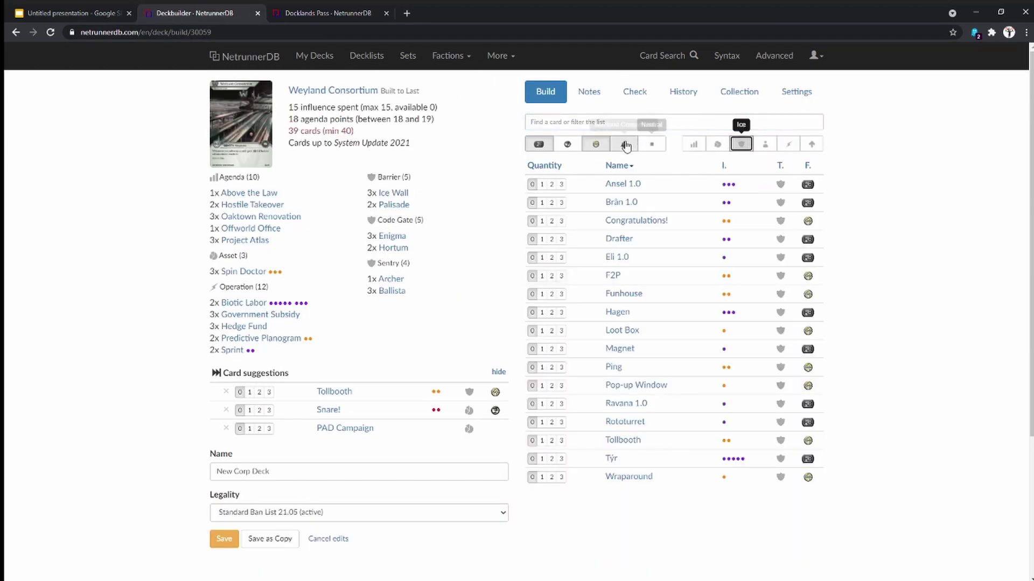
click(624, 143)
click(538, 143)
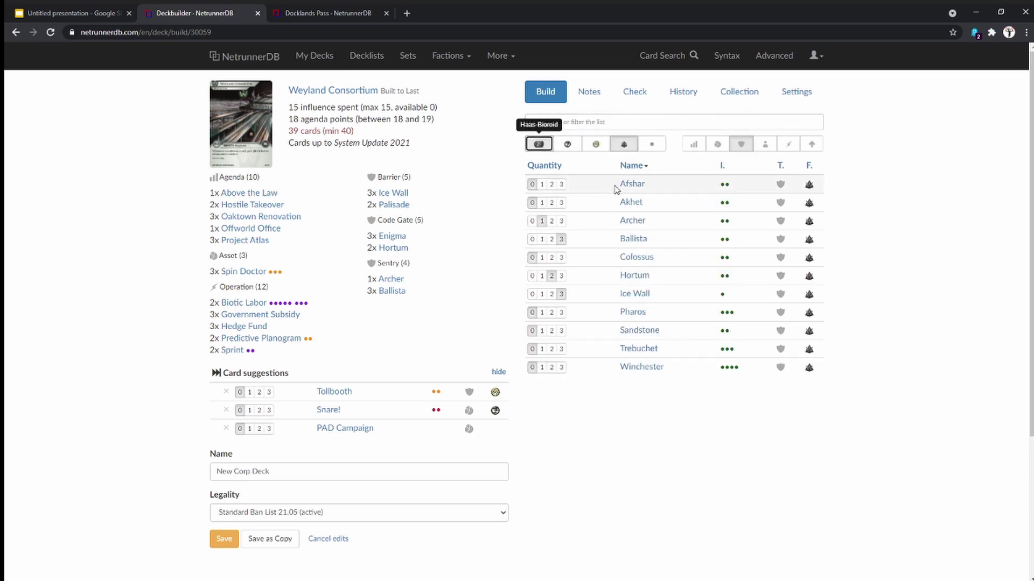
mouse_move(636, 191)
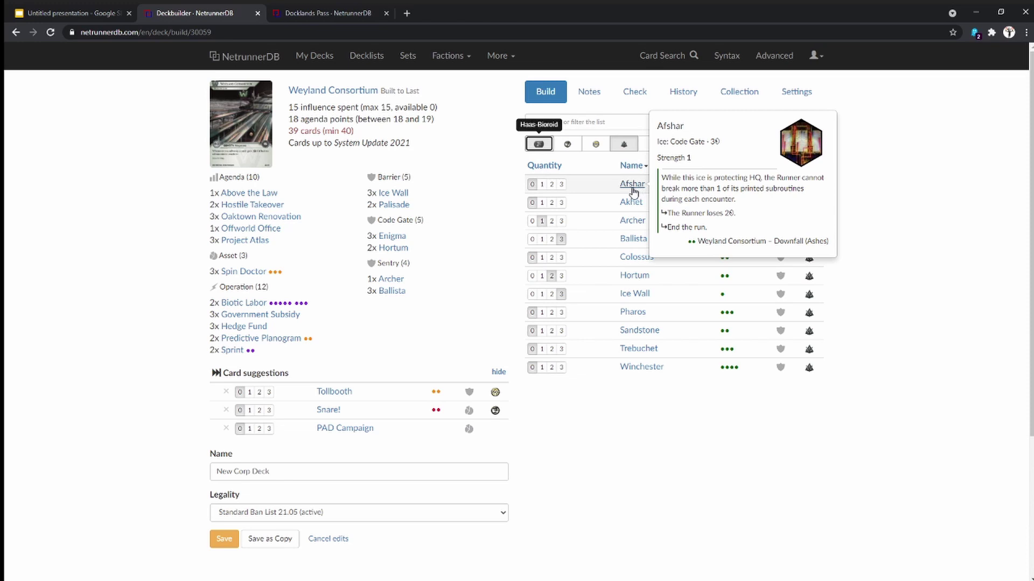
click(551, 184)
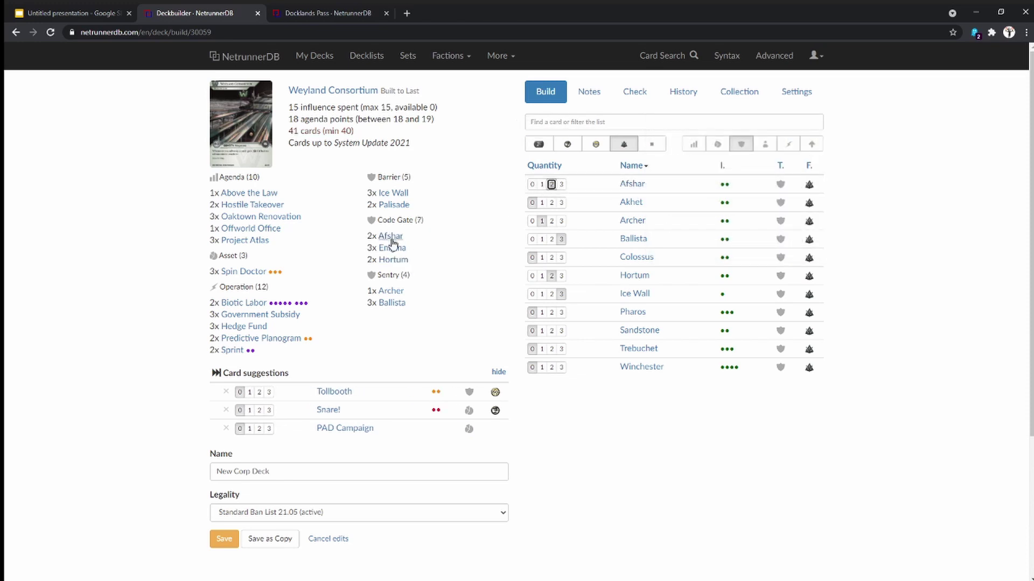
mouse_move(392, 252)
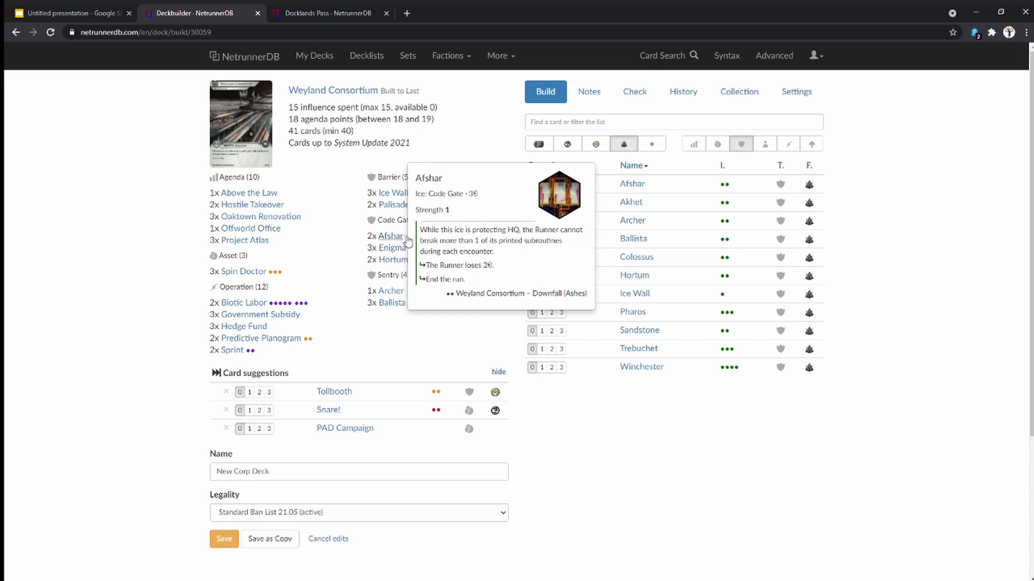
mouse_move(406, 198)
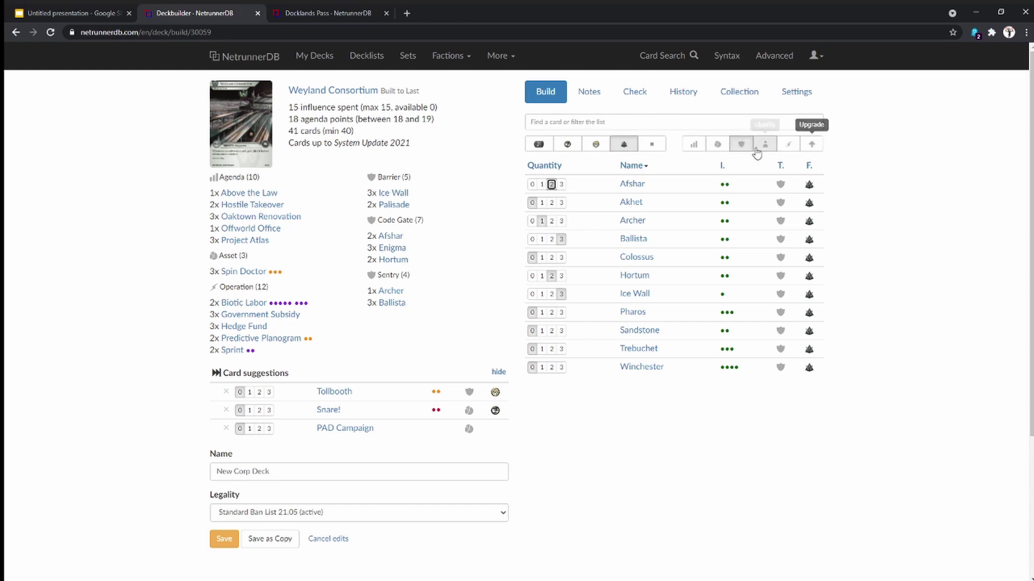
- Widen the card filter to Weyland and neutral assets, ice, operations and upgrades, and view the details of CSR Campaign
click(720, 145)
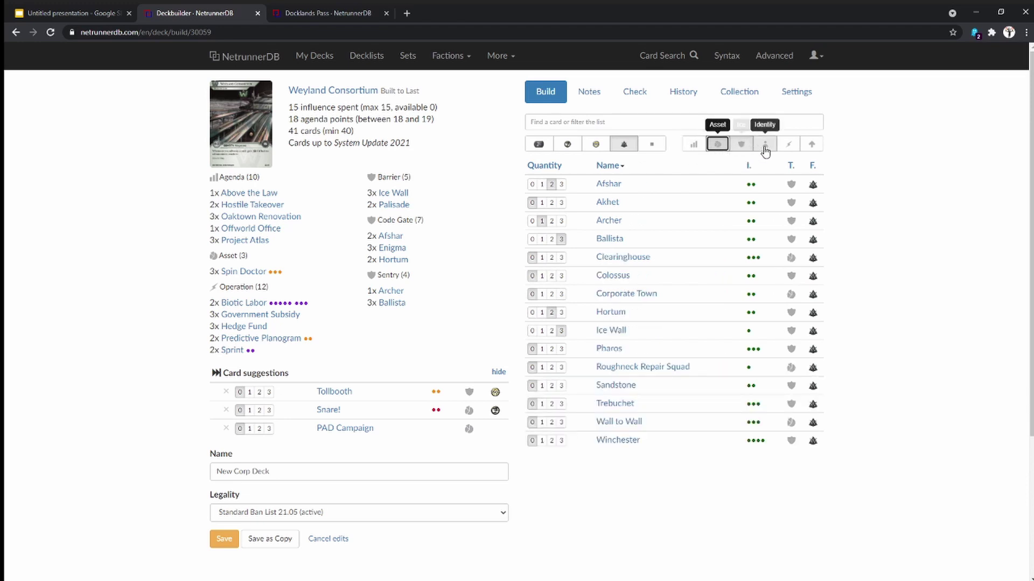
click(786, 145)
click(812, 144)
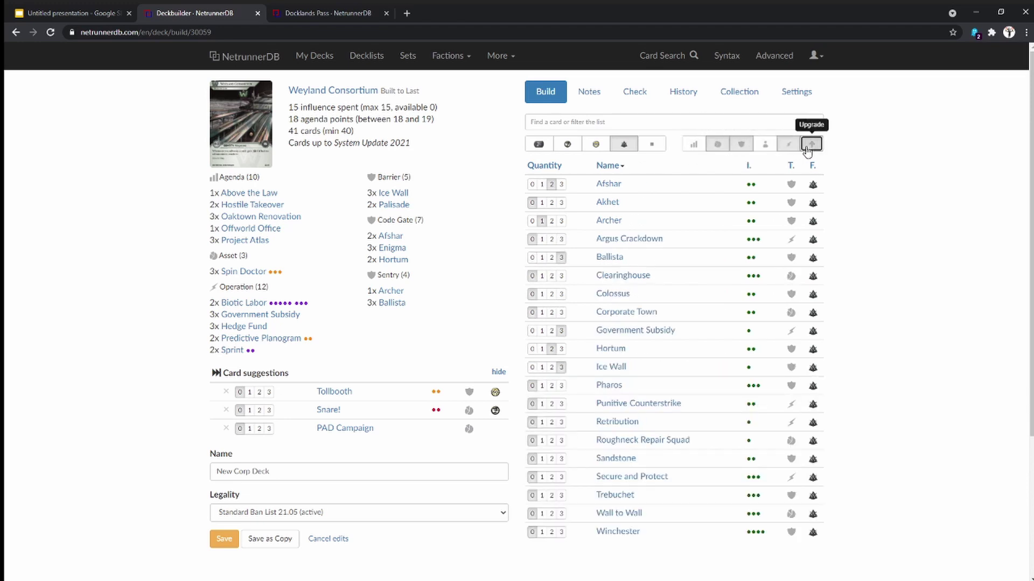
click(652, 150)
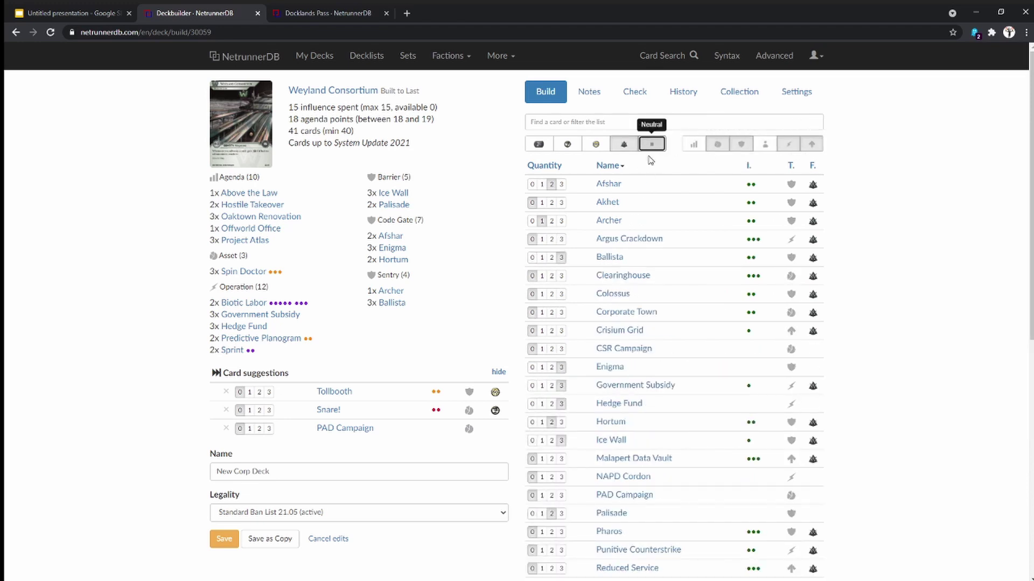
mouse_move(607, 204)
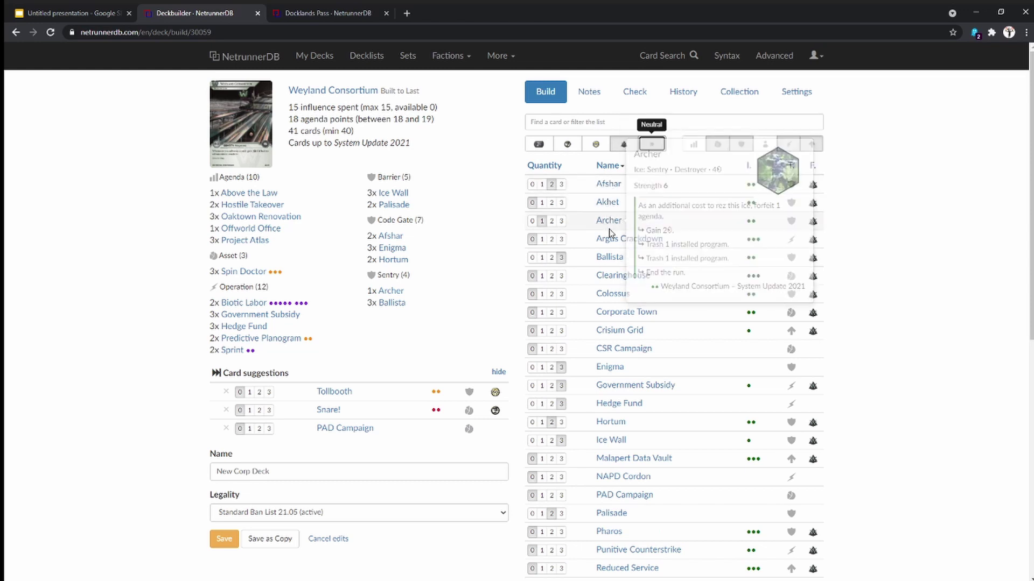
mouse_move(611, 243)
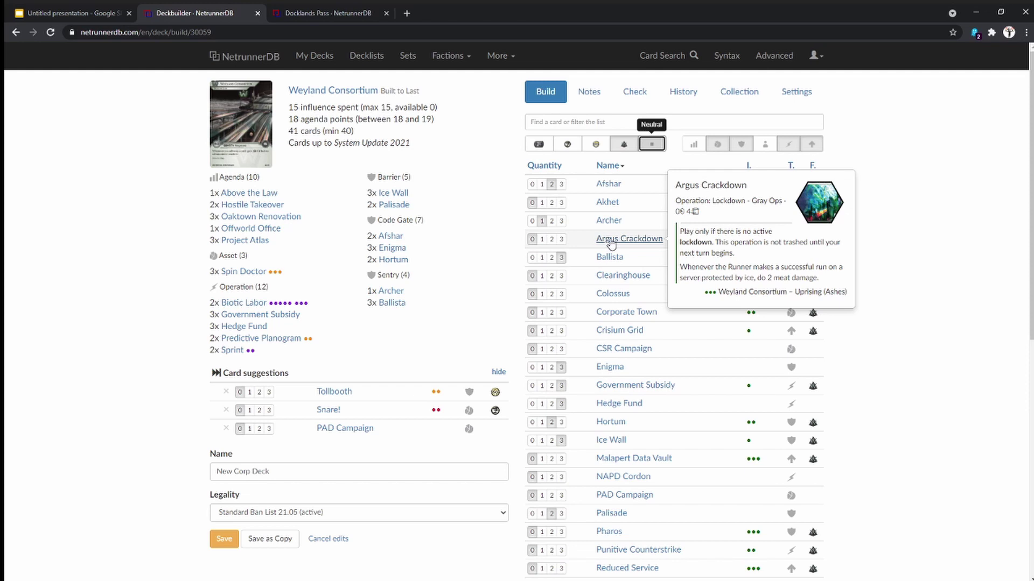
mouse_move(614, 277)
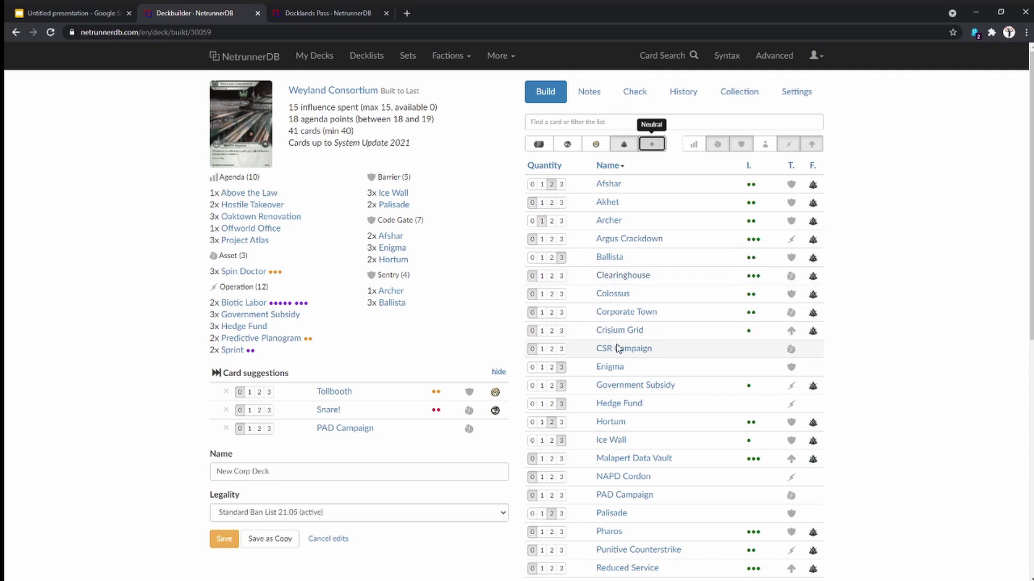
mouse_move(618, 350)
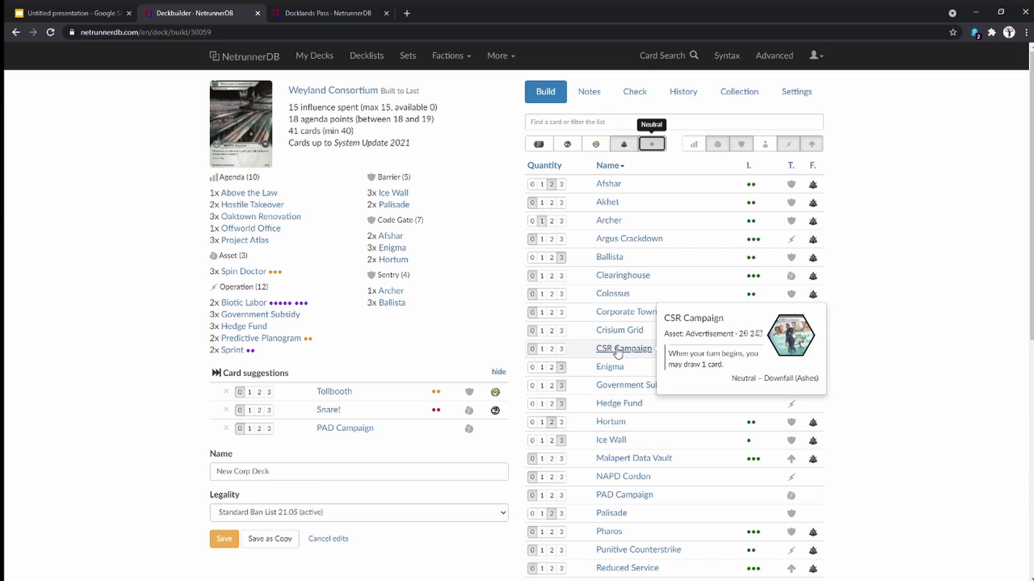
click(617, 350)
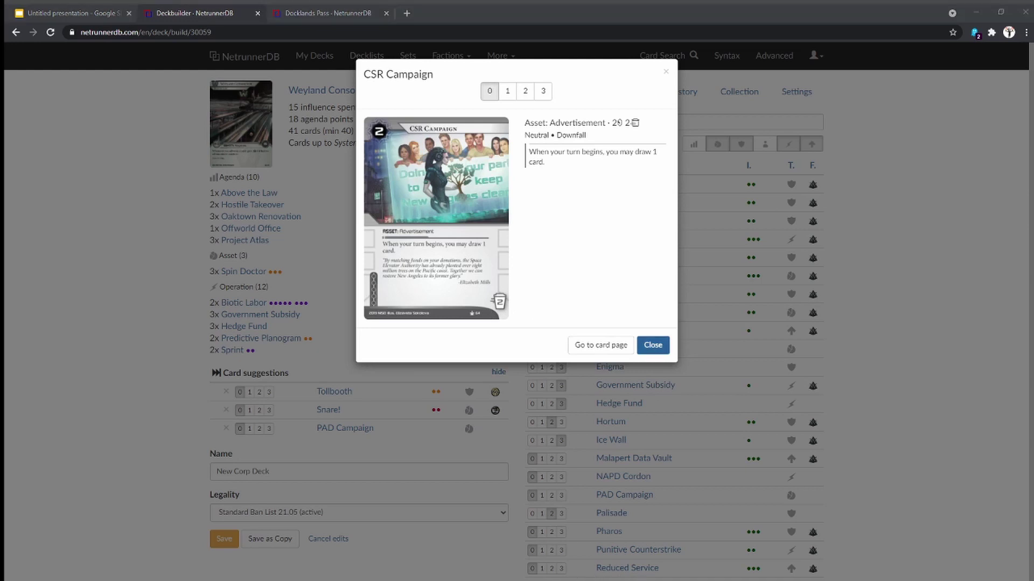
click(638, 343)
- Find the Weyland asset Wall to Wall and add three copies to the deck
scroll(638, 343, down, 2)
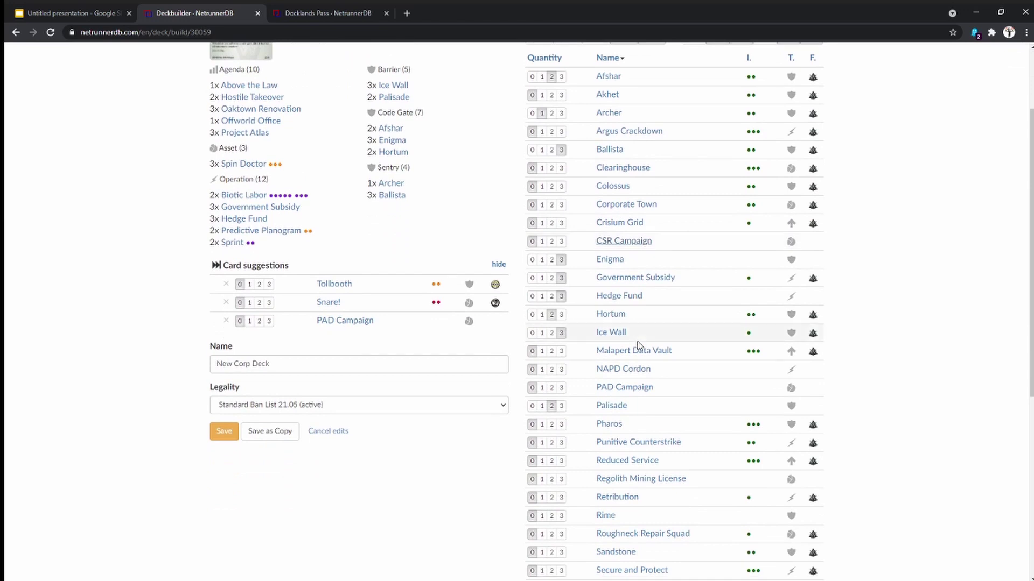
scroll(638, 341, down, 1)
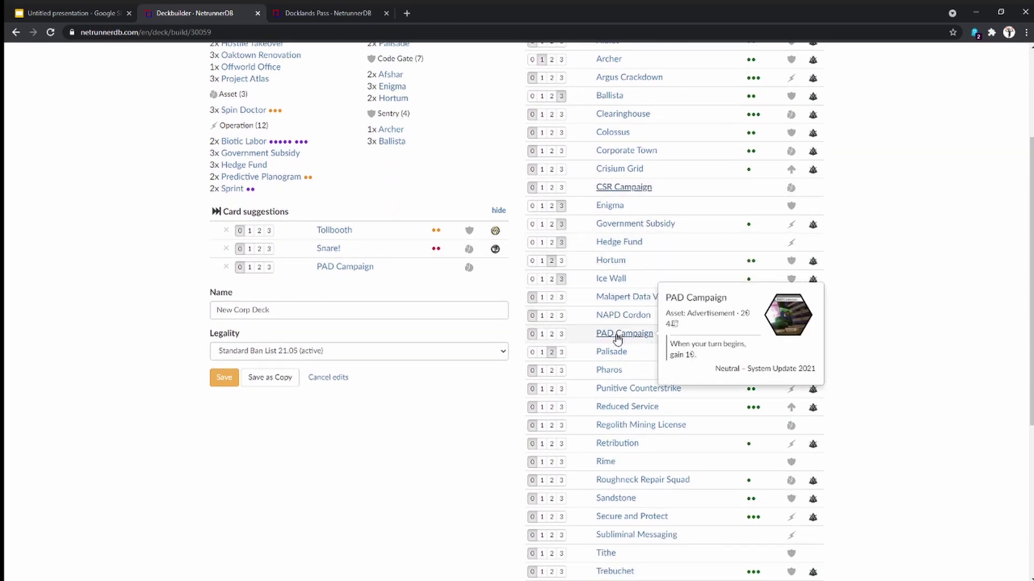
scroll(617, 337, down, 3)
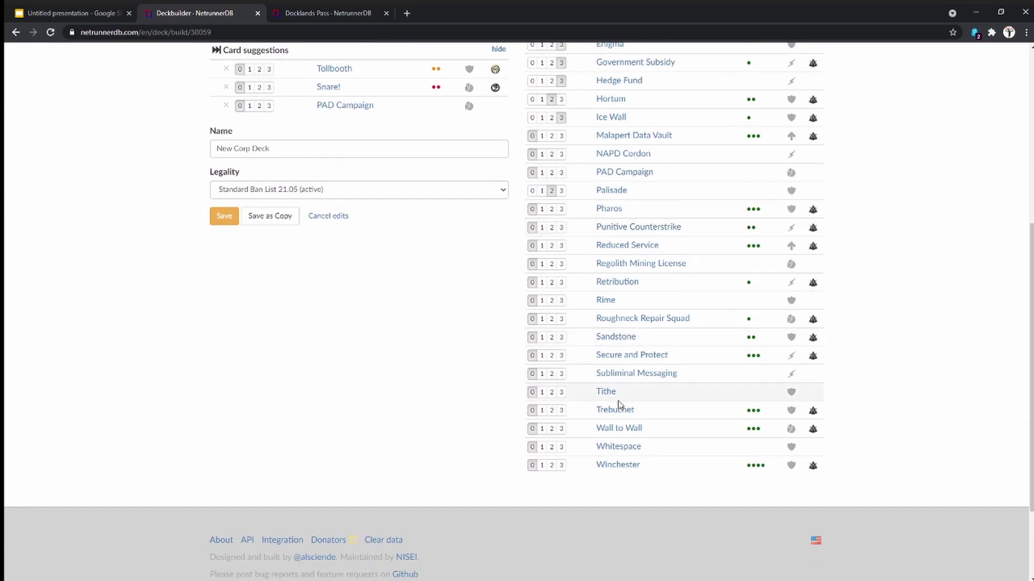
mouse_move(618, 430)
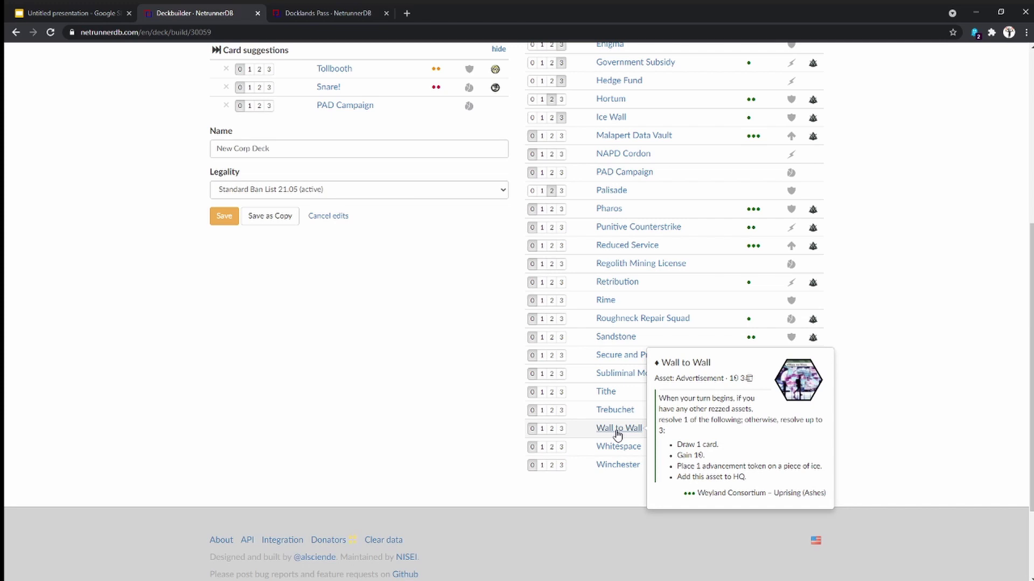
click(561, 428)
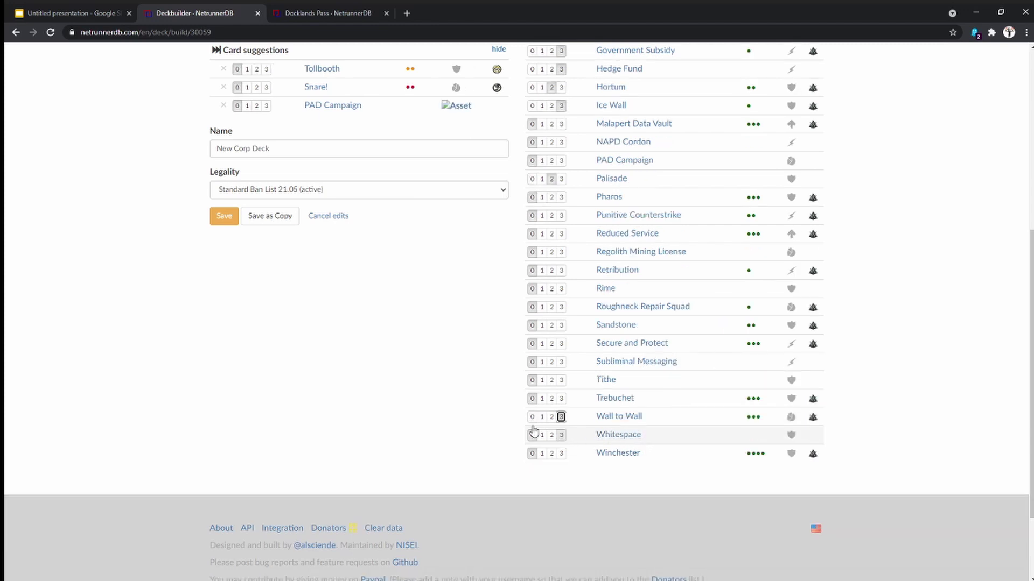
scroll(474, 412, up, 6)
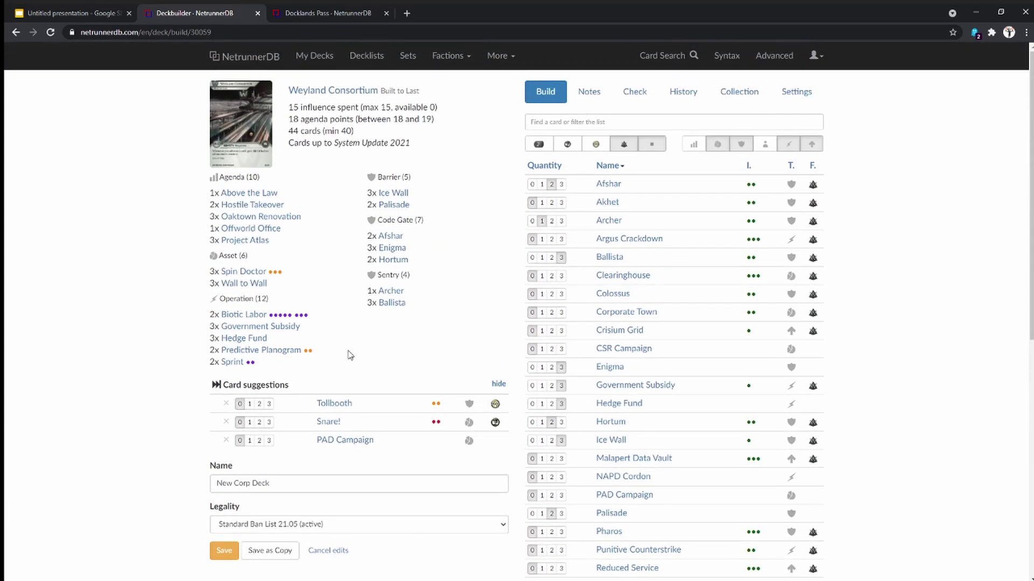
- Reduce Ice Wall to one copy and add two copies of the barrier Akhet to the deck
mouse_move(245, 291)
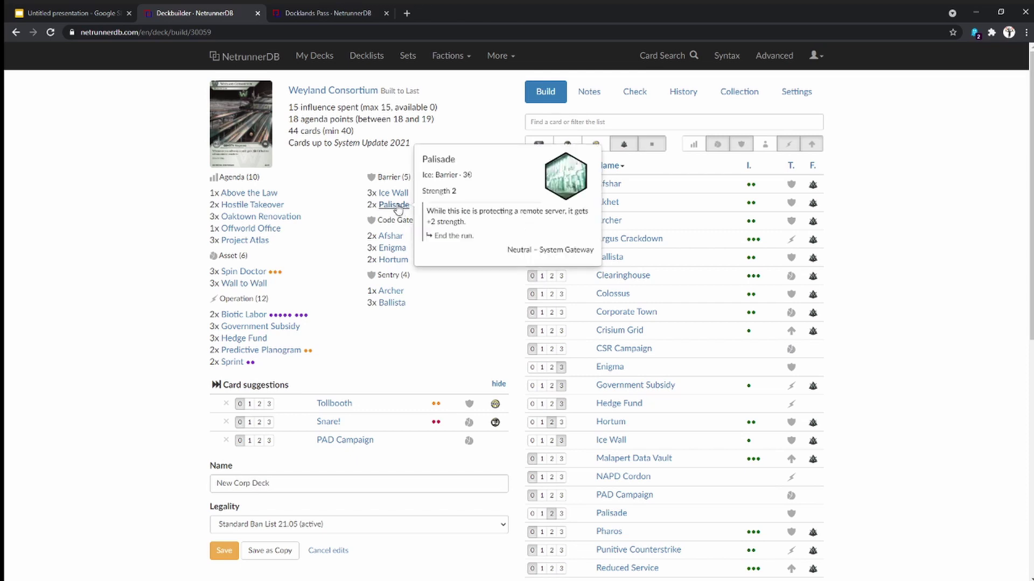
mouse_move(398, 197)
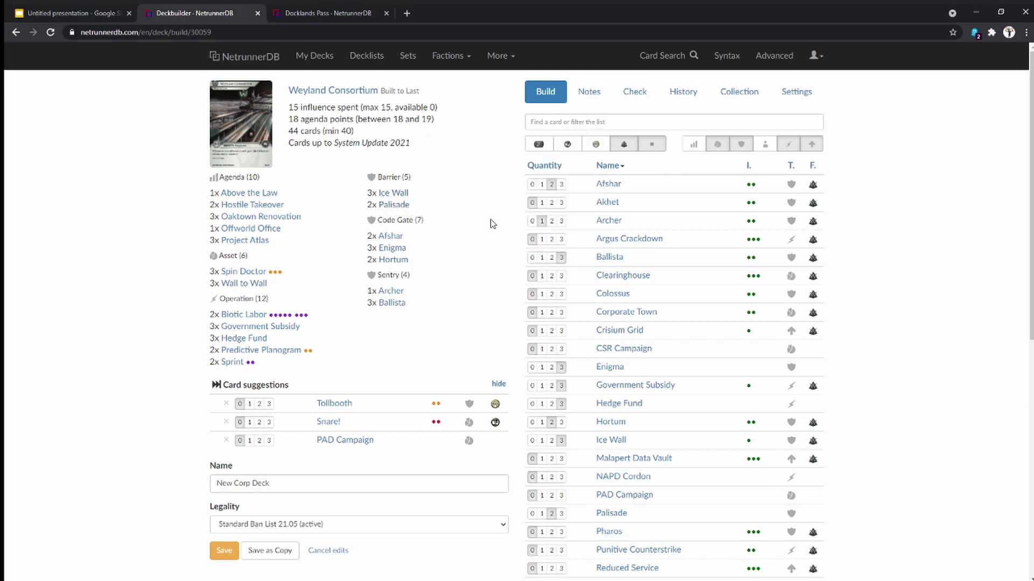
mouse_move(613, 188)
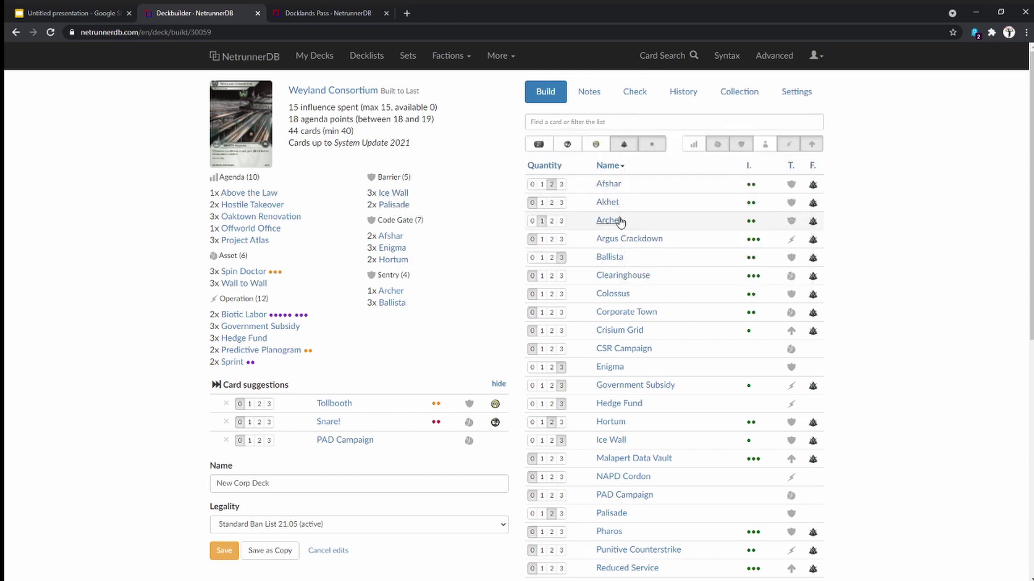
mouse_move(607, 207)
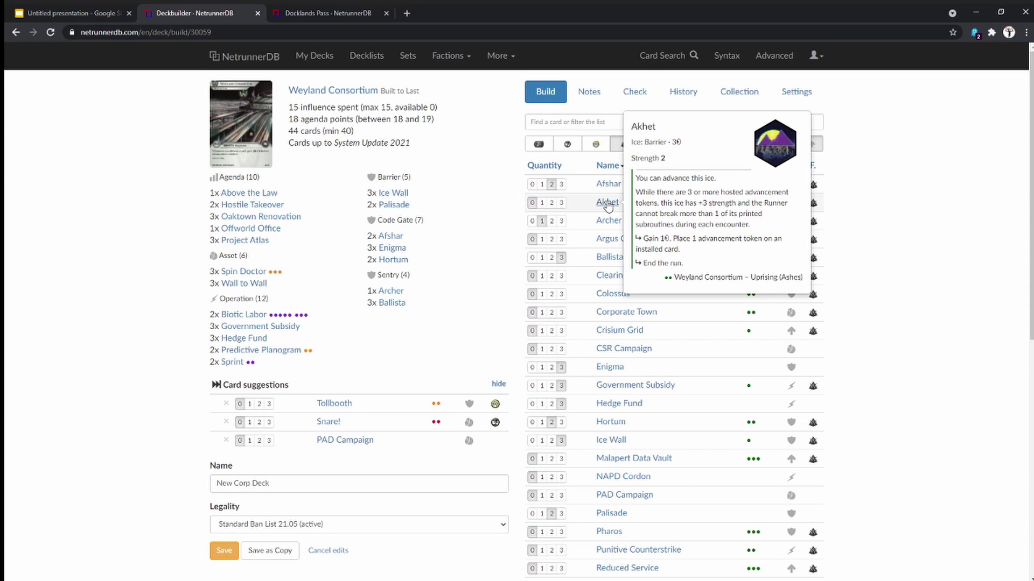
click(394, 193)
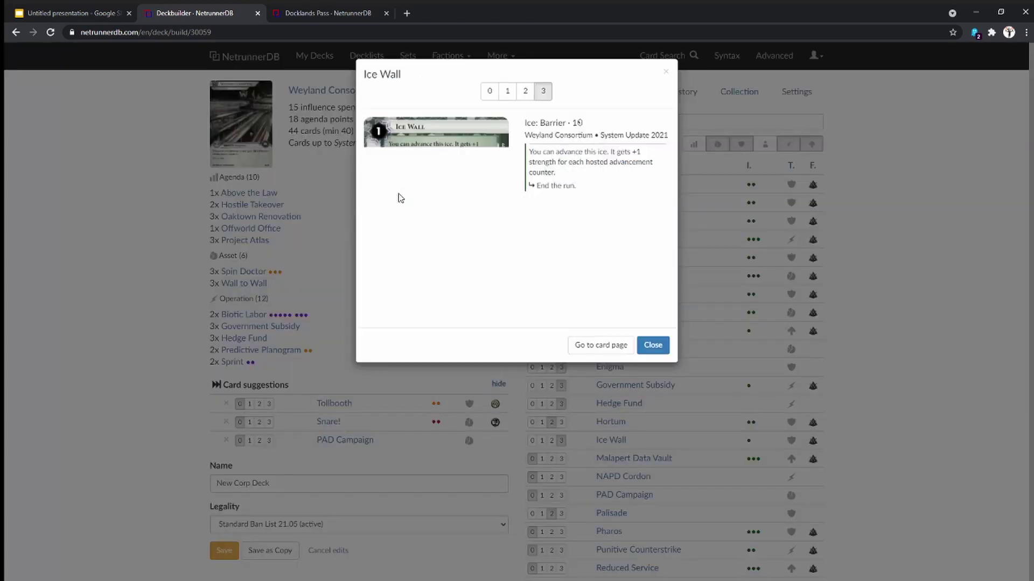
click(506, 92)
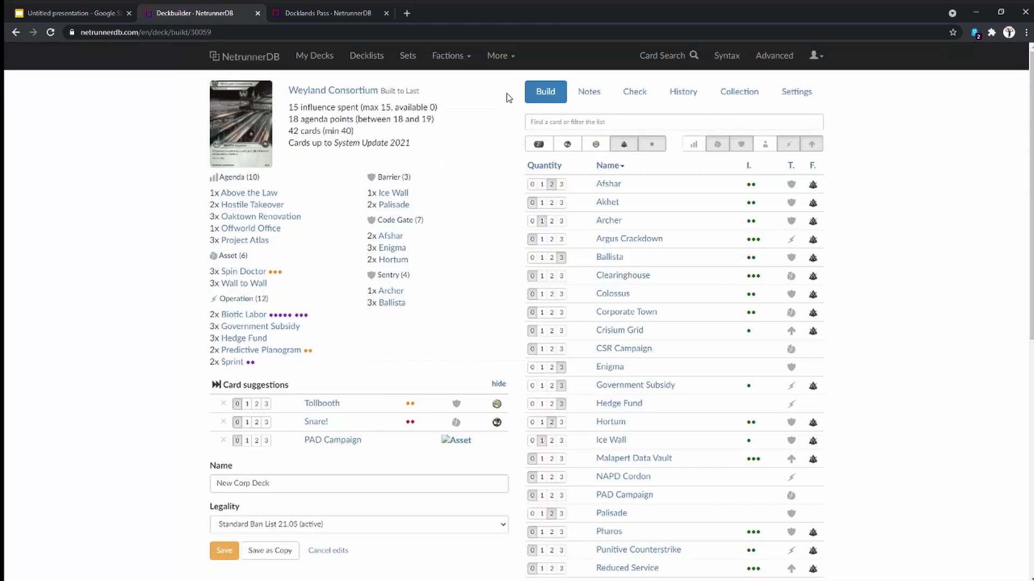
click(607, 188)
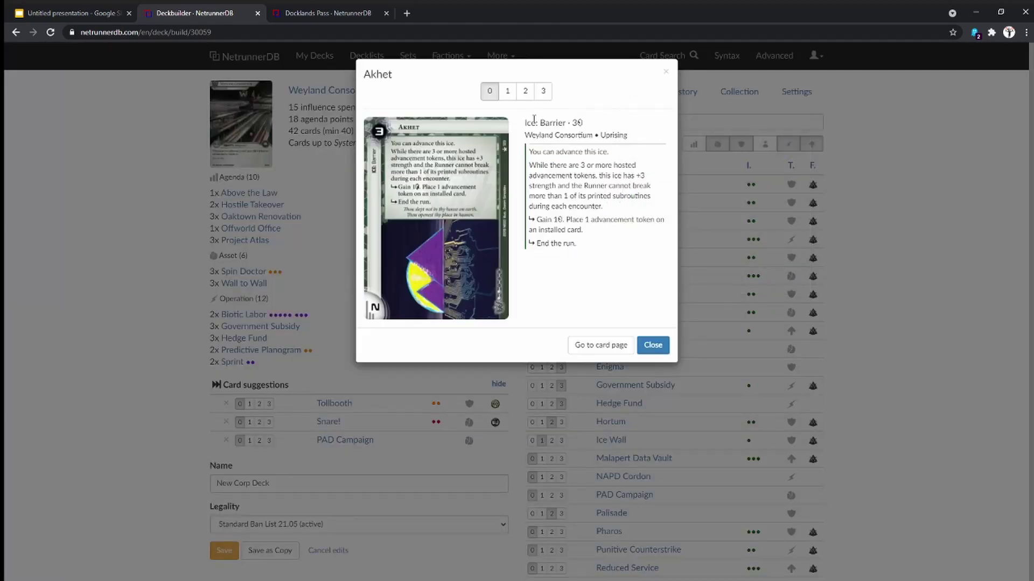
click(525, 91)
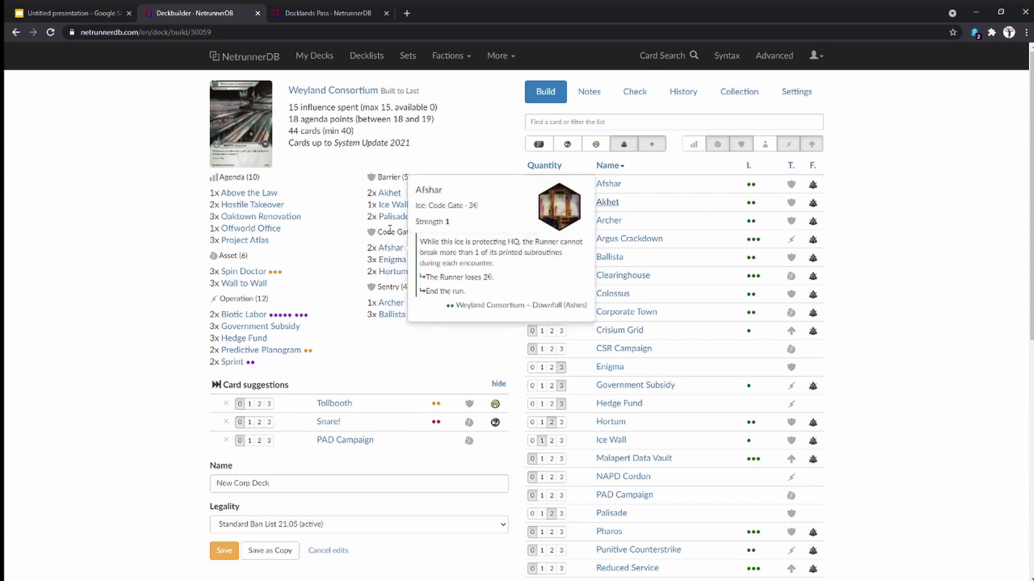
- Review the ice in the deck list, including the Hortum and Ballista entries
mouse_move(409, 210)
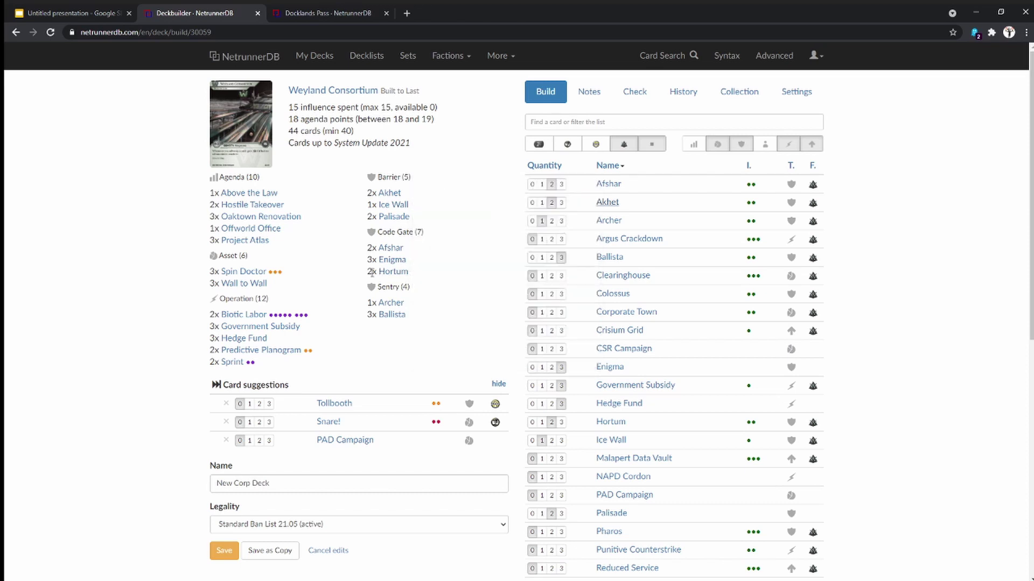
mouse_move(392, 275)
mouse_move(385, 319)
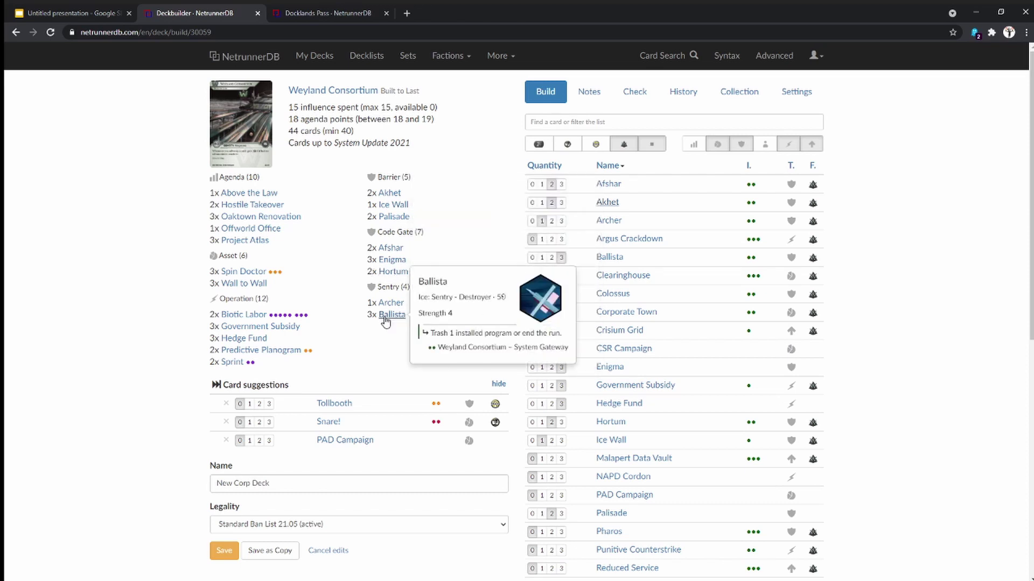
scroll(434, 279, down, 4)
scroll(435, 280, up, 3)
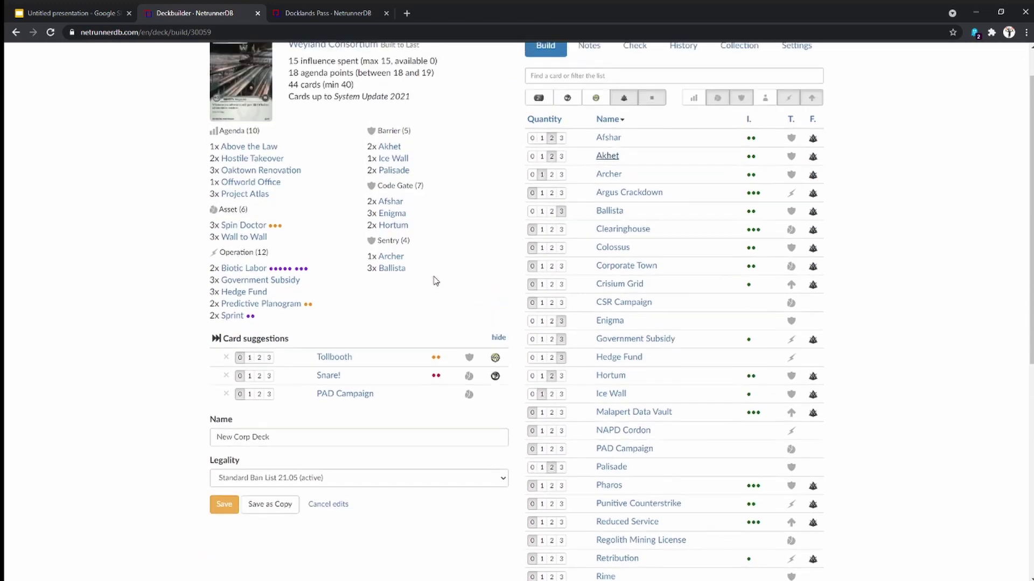
- Check the deck's cost distribution, examining how ice and operations are spread across the costs
scroll(435, 280, up, 1)
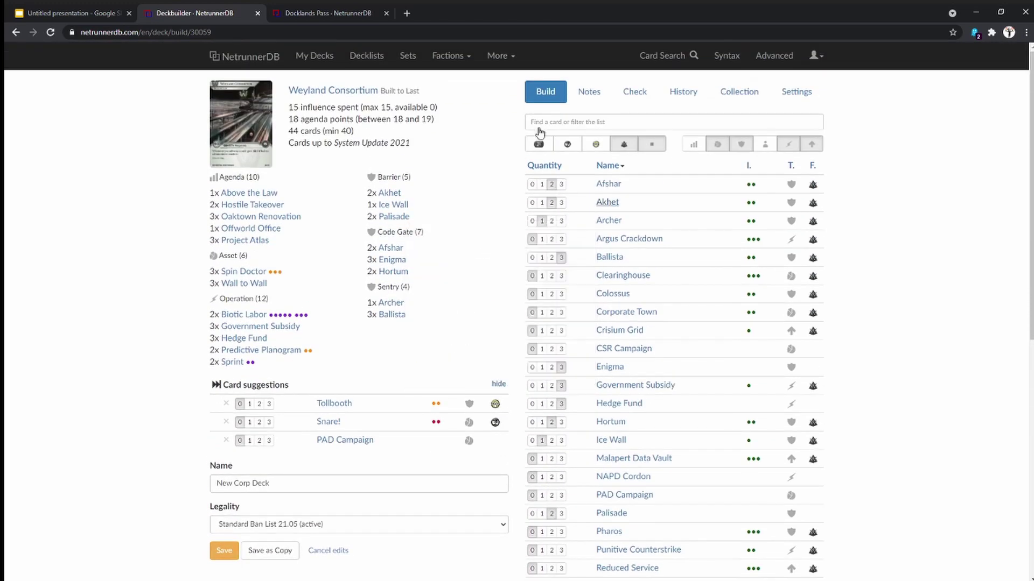
click(646, 95)
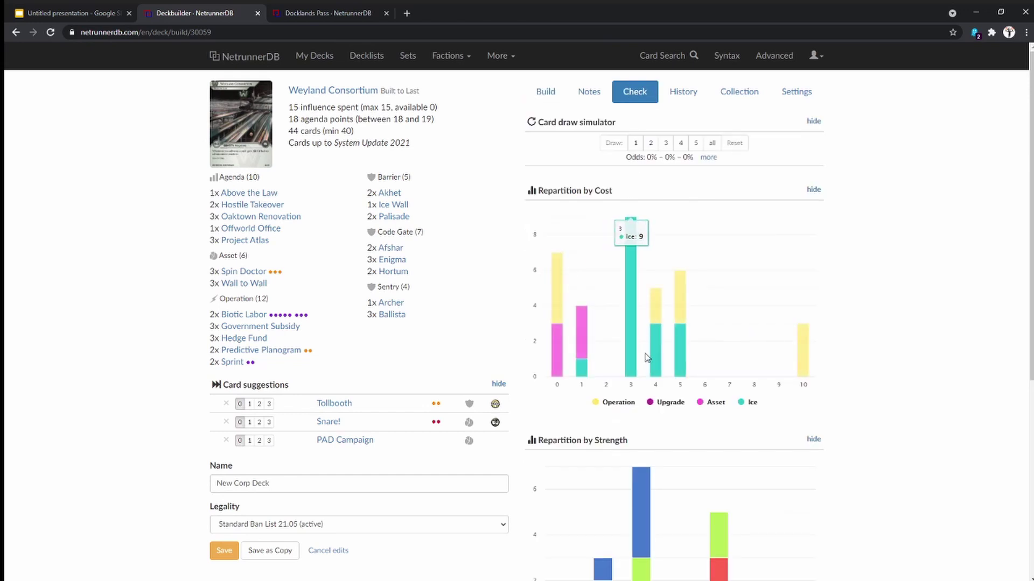
mouse_move(558, 372)
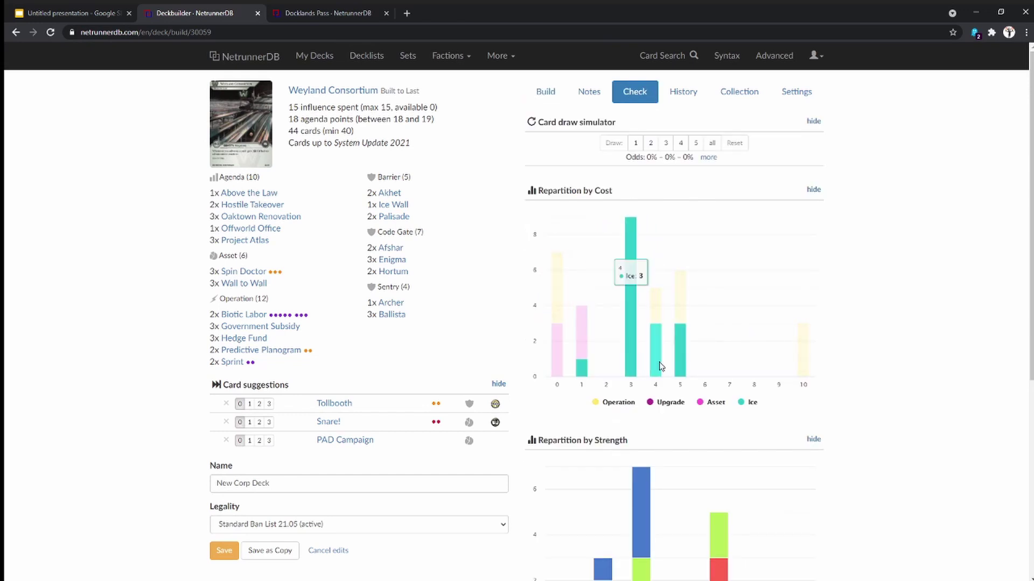
mouse_move(680, 263)
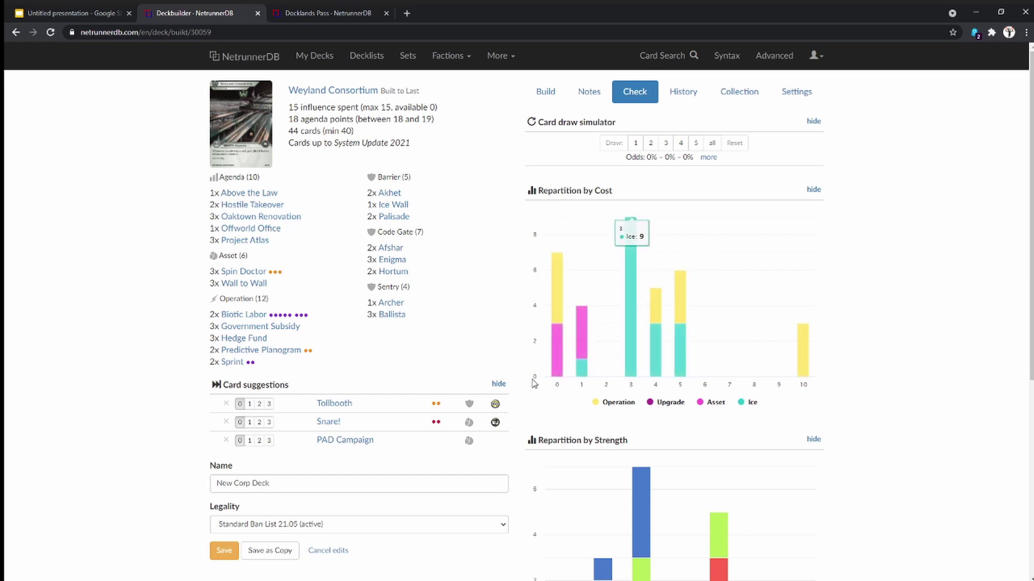
mouse_move(576, 268)
mouse_move(801, 356)
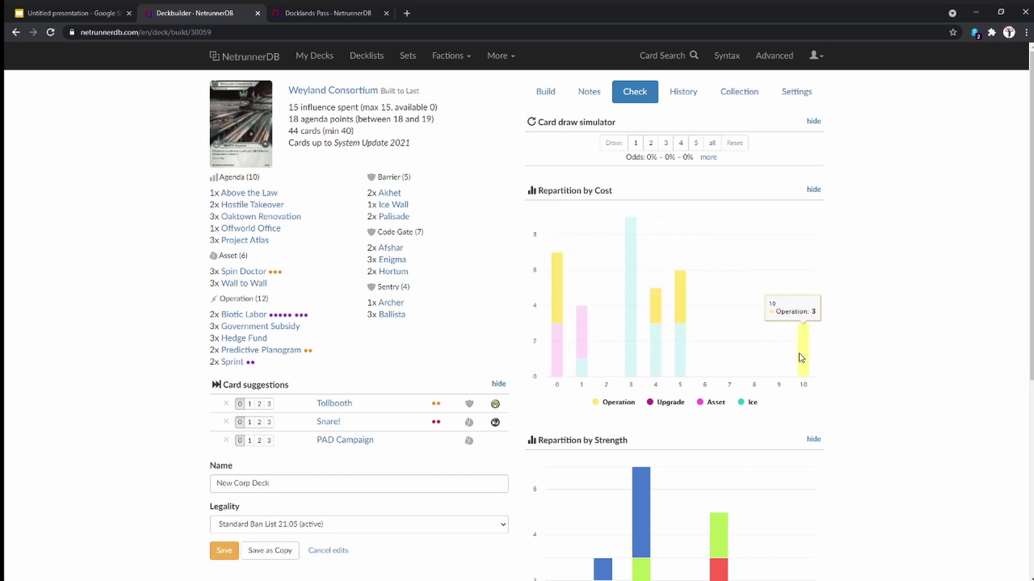
mouse_move(290, 334)
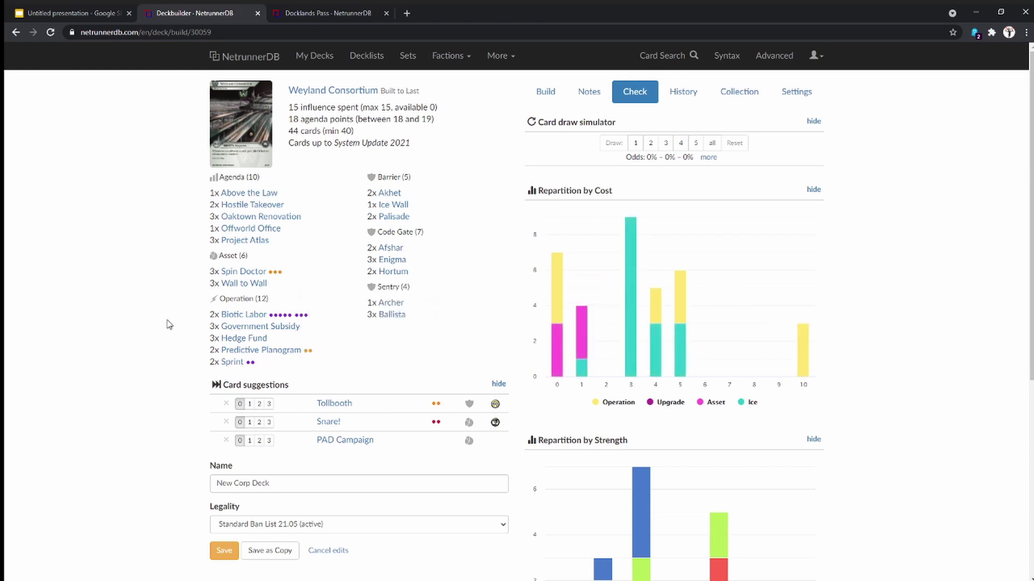
- Rename the deck as Demo Corp Deck and save it
click(552, 92)
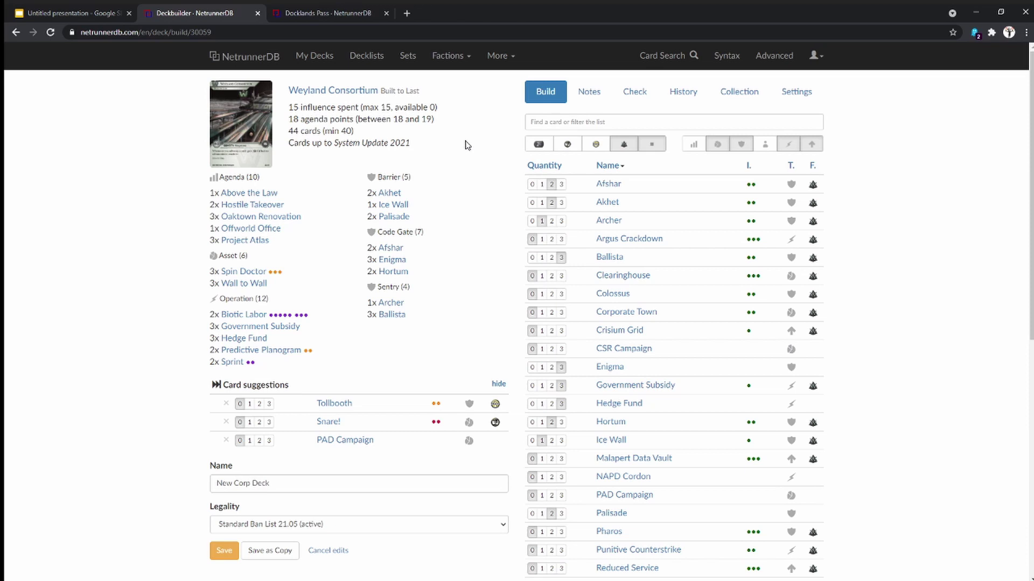
drag(272, 483, 190, 491)
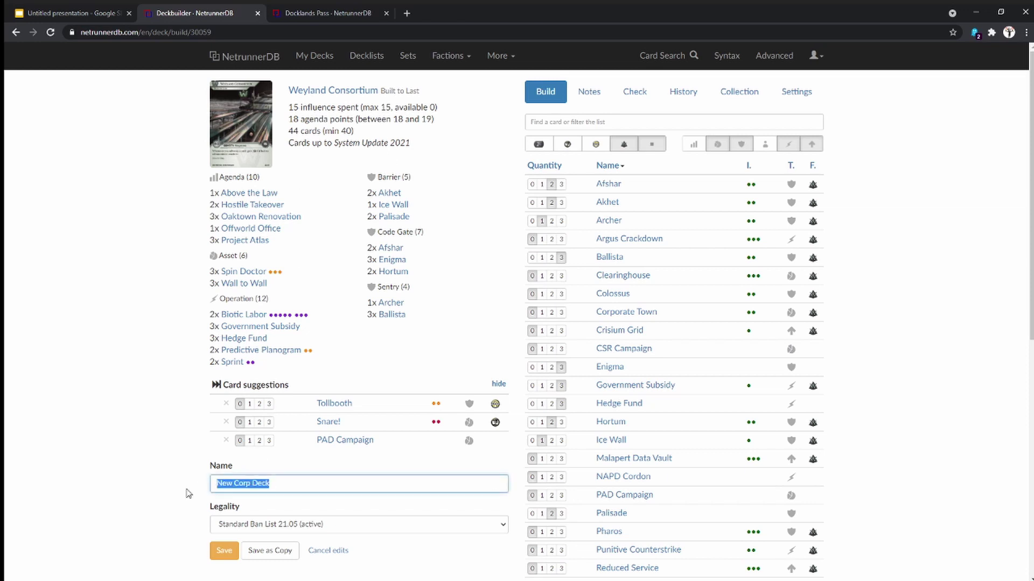
text(Fest)
key(BackSpace)
key(BackSpace)
text(Demo Corp Deck)
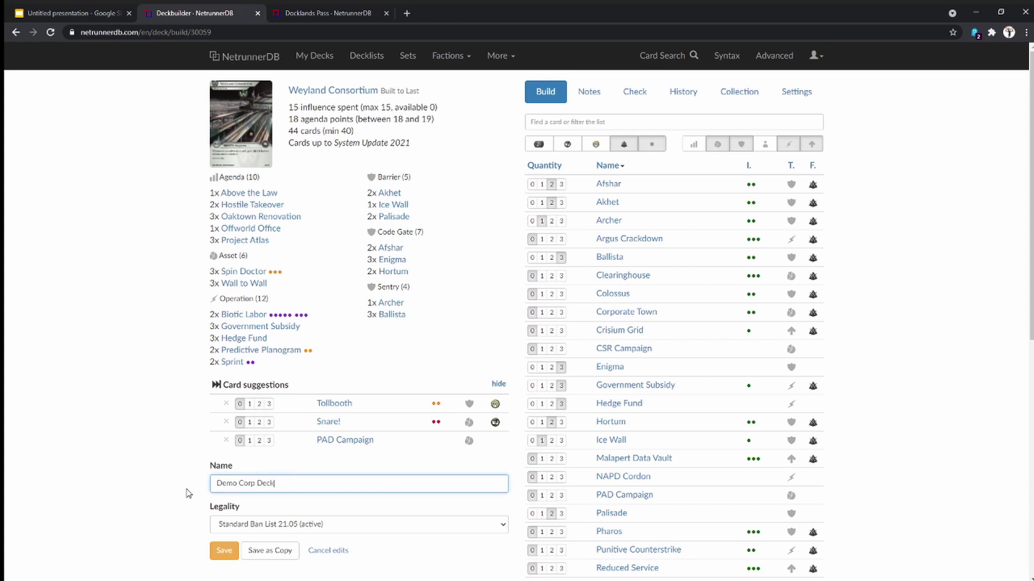
click(214, 553)
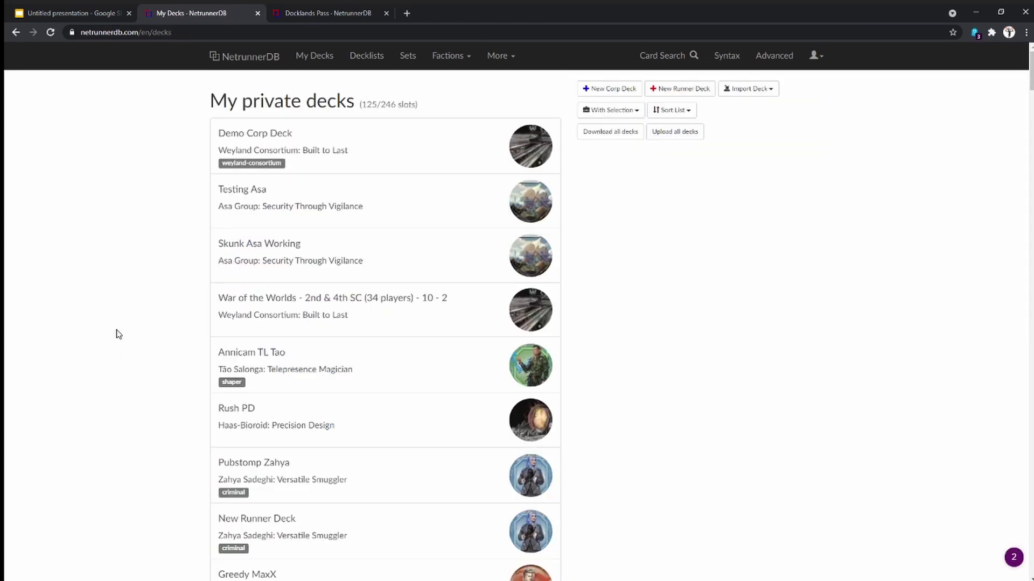
- Start a new runner deck and look through the Anarch, Criminal and Shaper identities
click(685, 92)
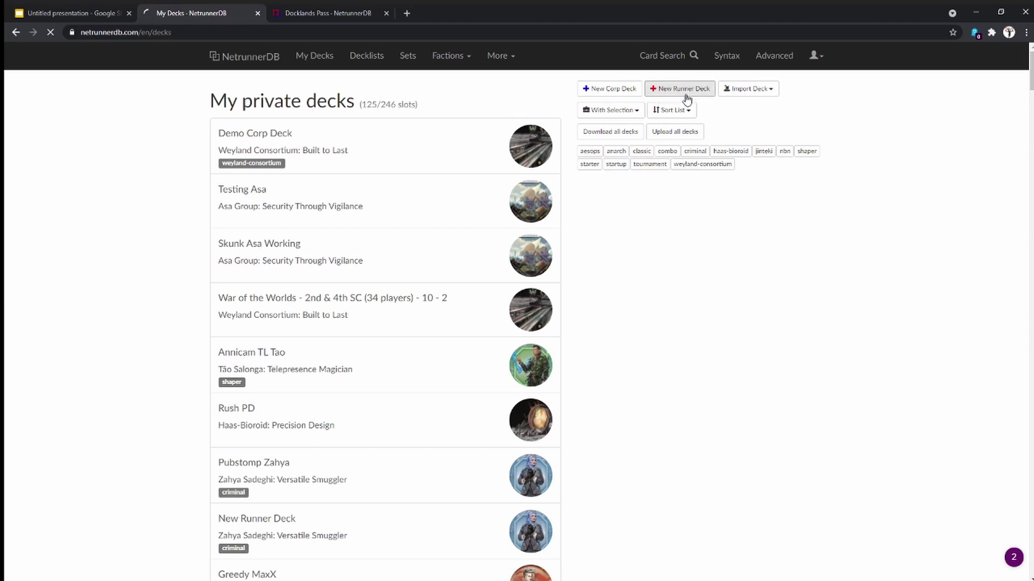
scroll(446, 186, down, 2)
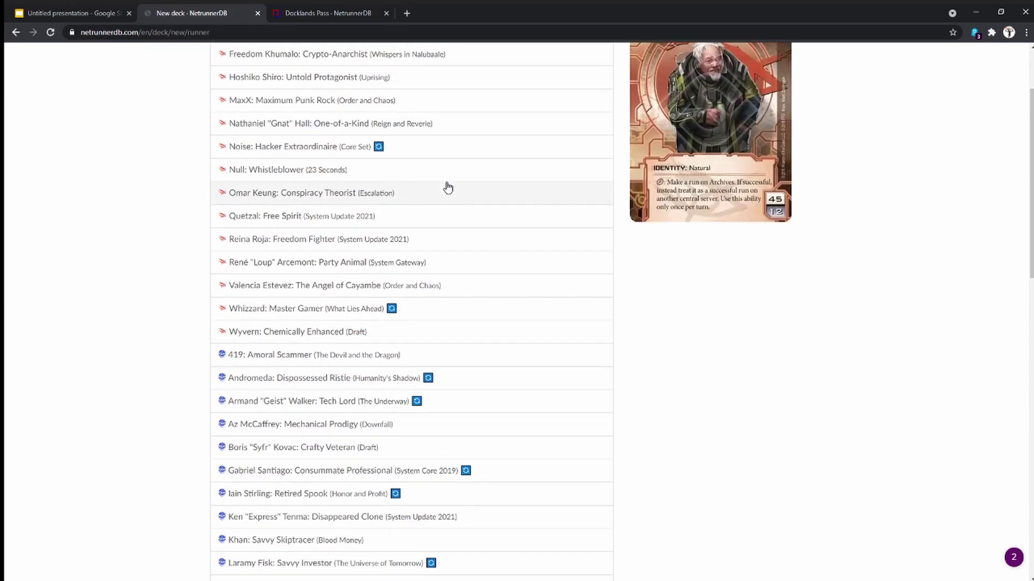
scroll(448, 187, down, 5)
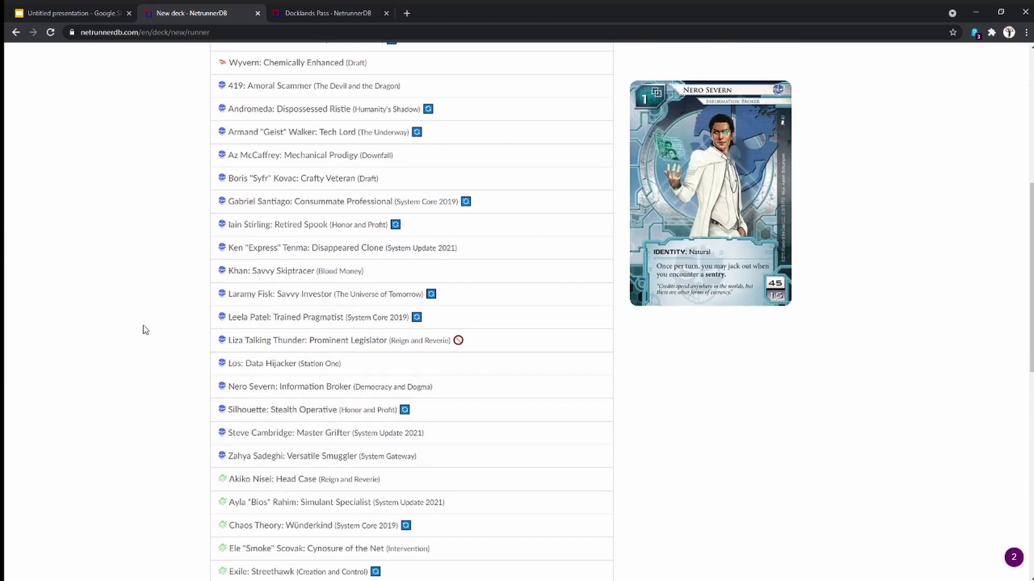
scroll(145, 329, up, 7)
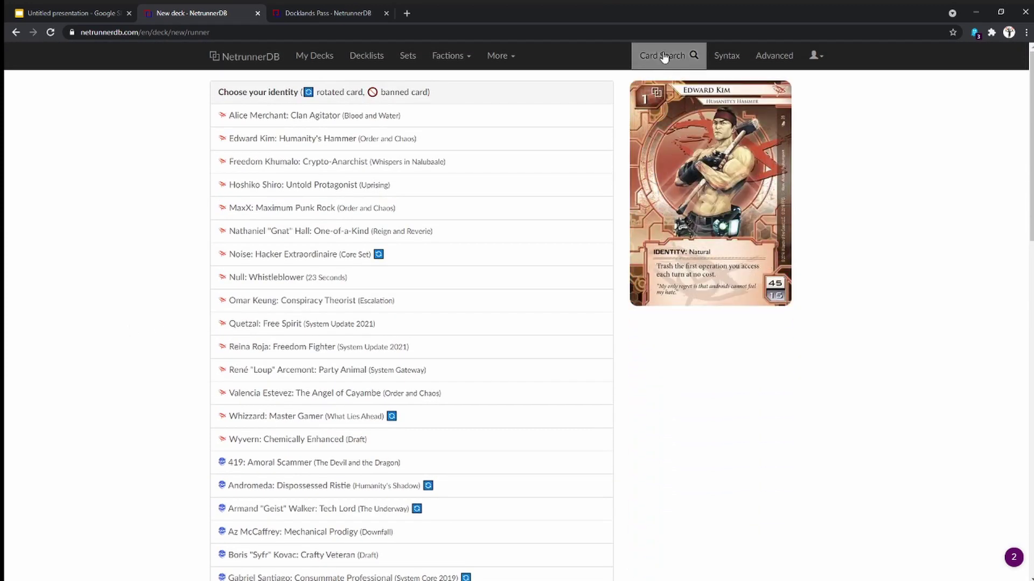
- Look up the System Update 2021 printing of the icebreaker Atman
click(665, 56)
text(atm)
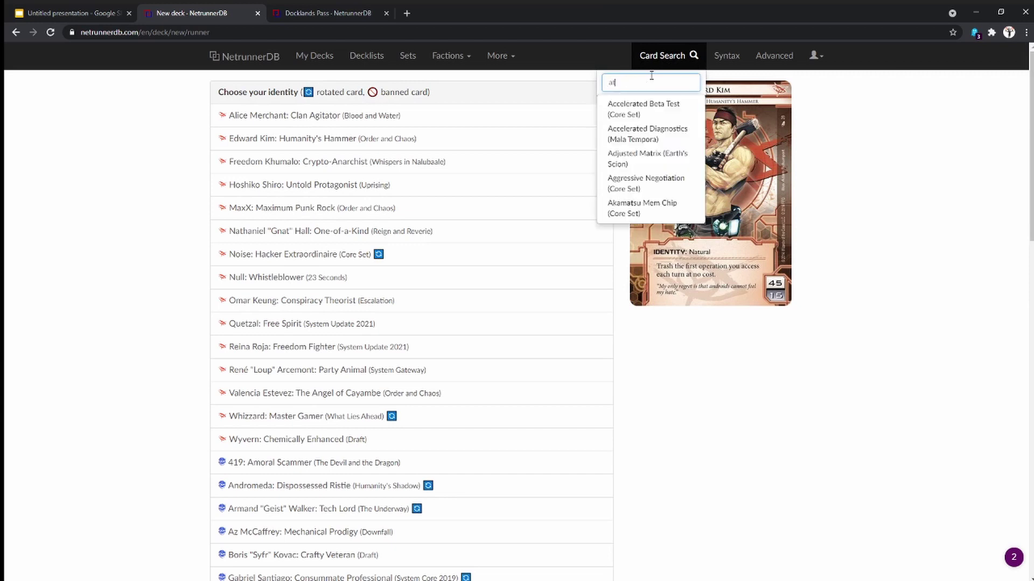
click(637, 161)
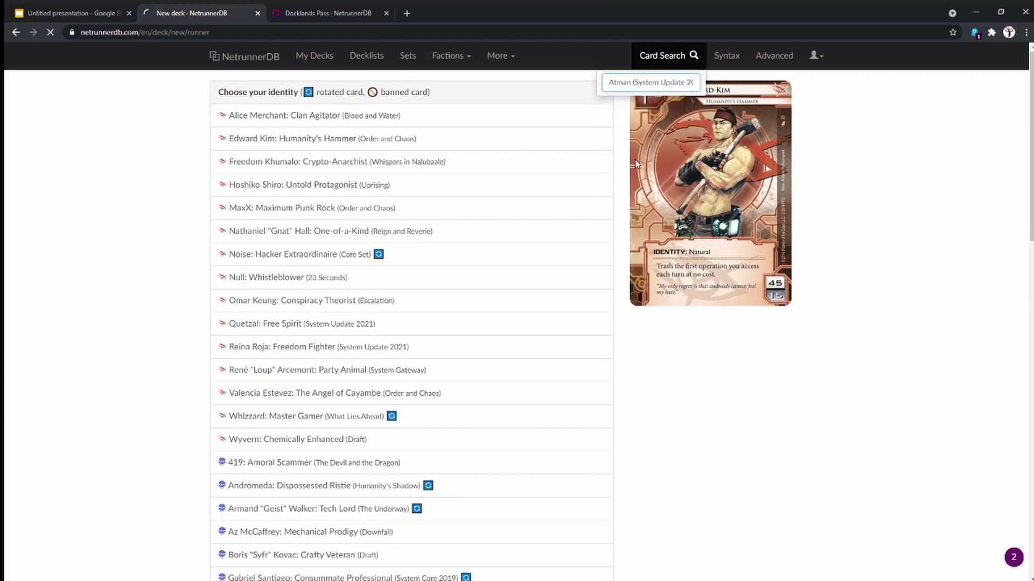
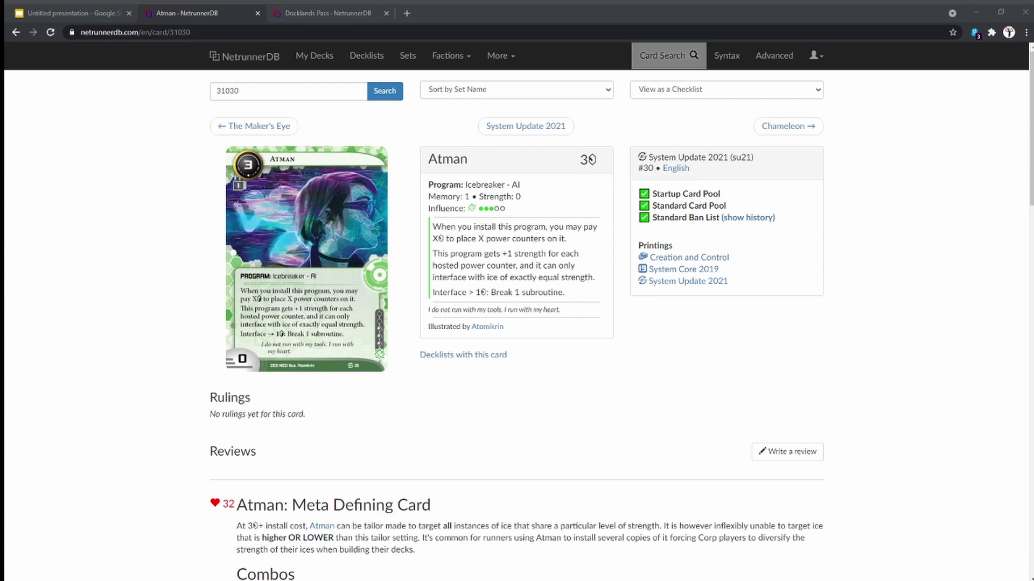
- Look up the virus program Leech and compare it with Atman
click(654, 56)
text(leech)
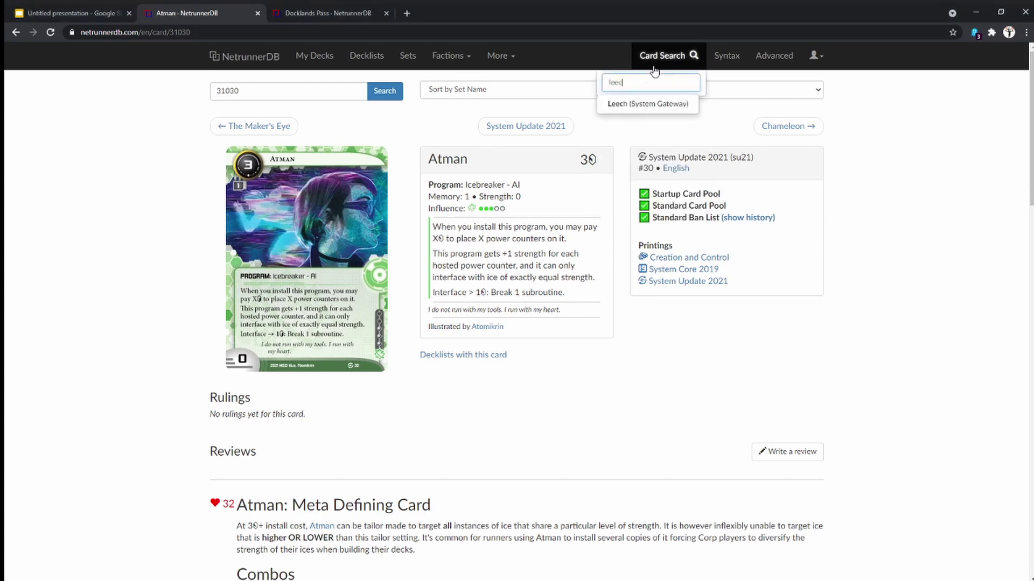
key(Down)
key(Return)
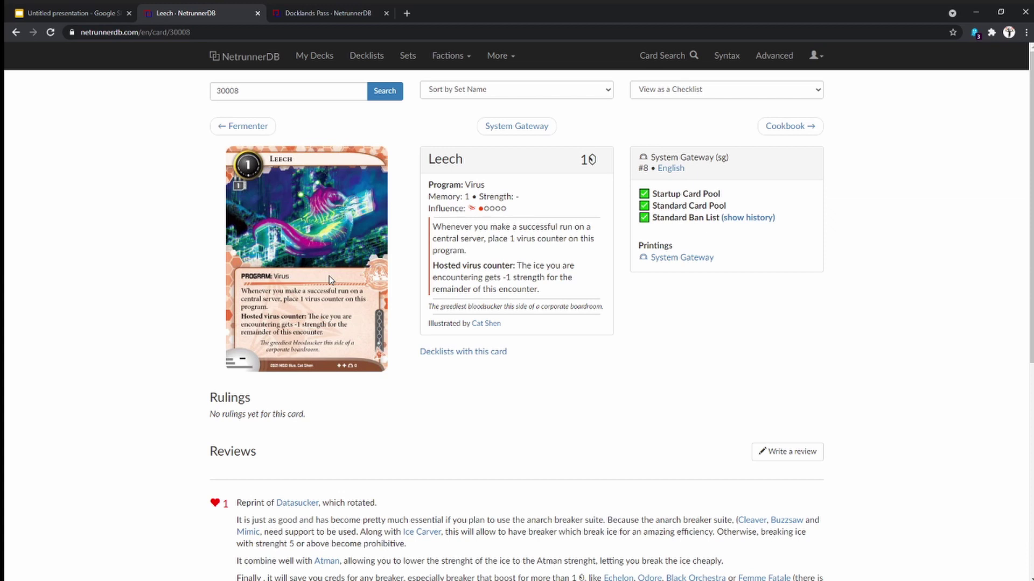
click(16, 33)
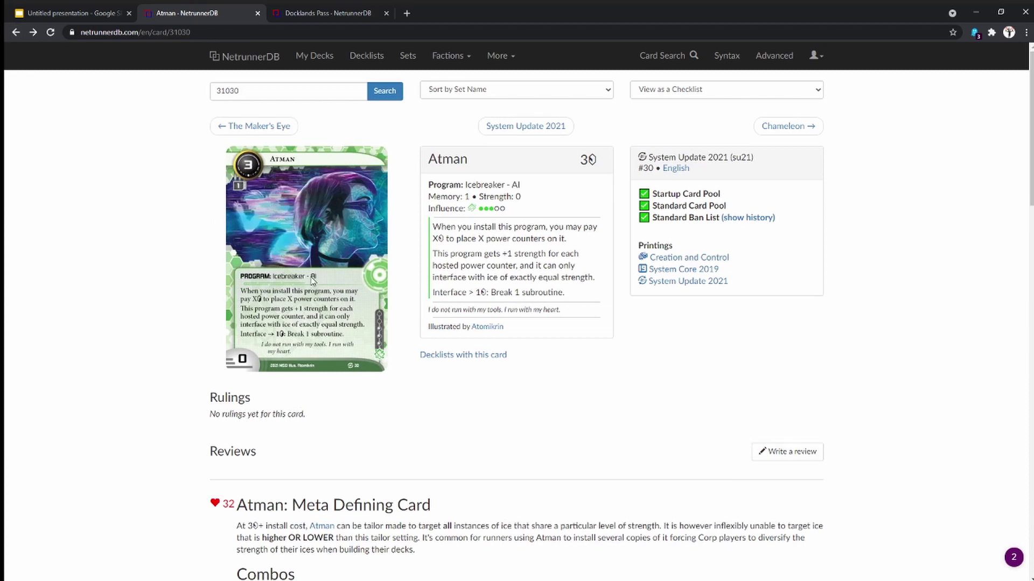
click(31, 33)
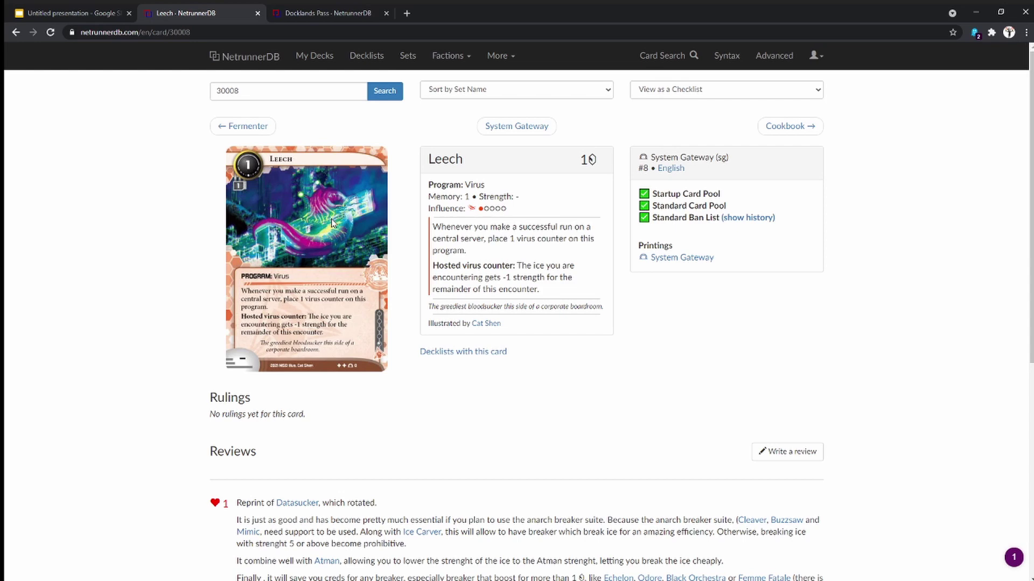
- Look up the sentry Ballista in the Docklands Pass browser tab, and return to the Atman page in the other tab
click(649, 59)
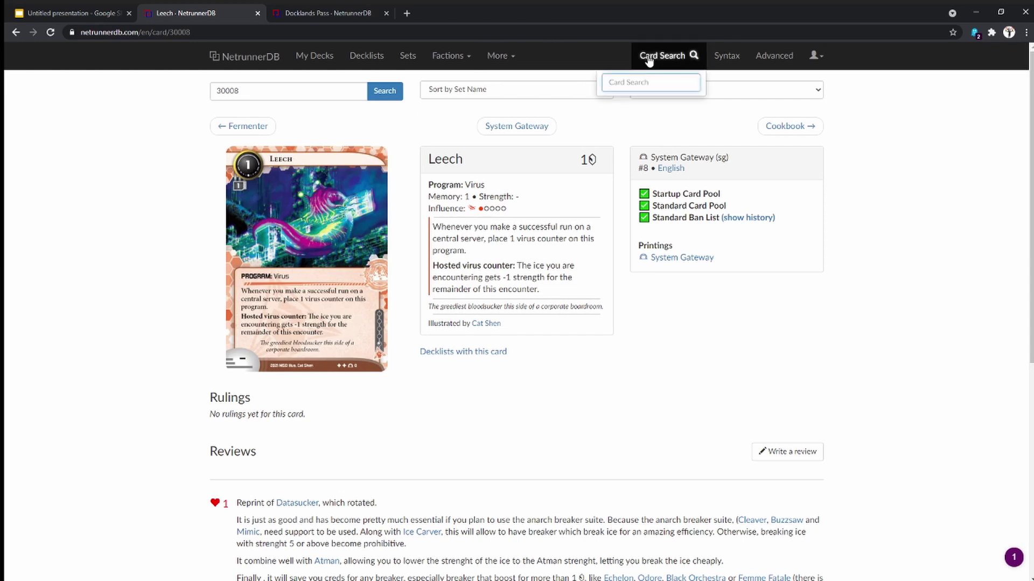
key(ctrl+Tab)
click(644, 57)
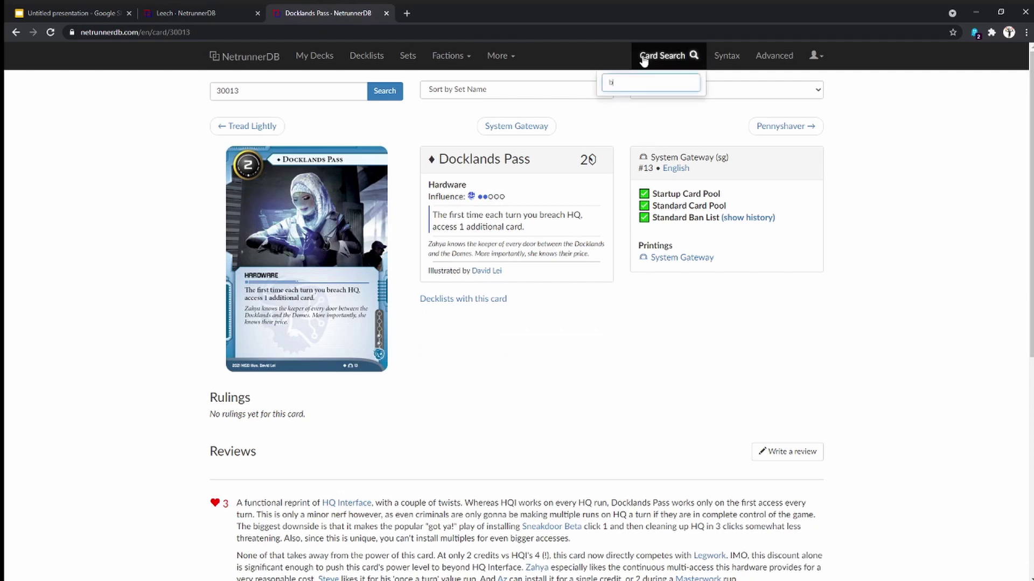
text(balli)
key(Return)
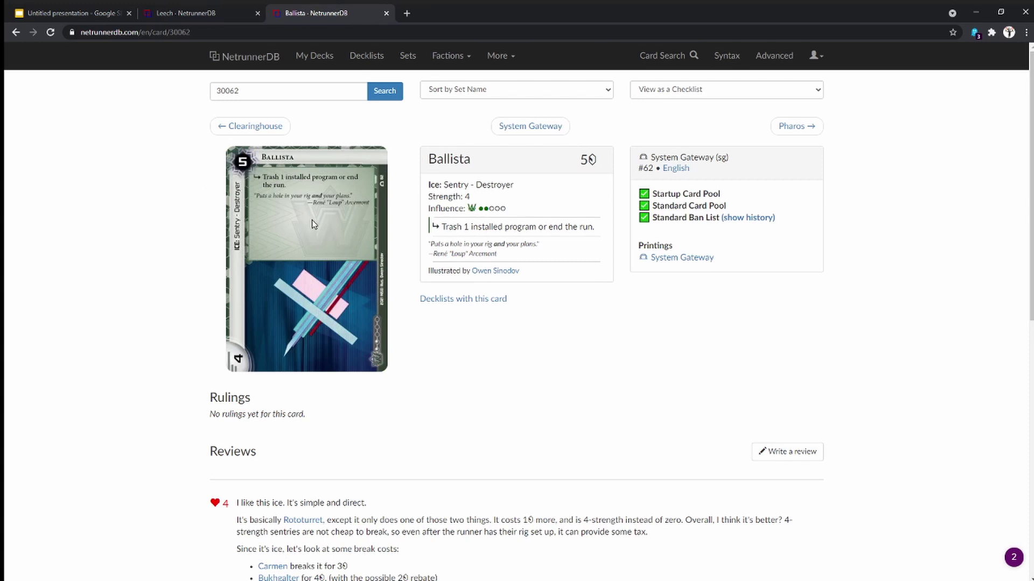
click(206, 16)
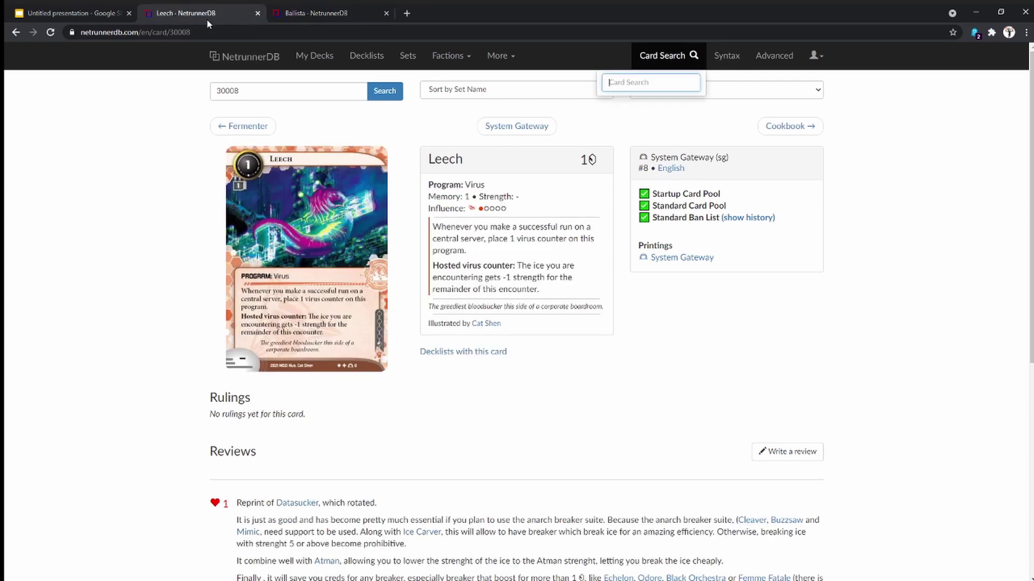
click(16, 33)
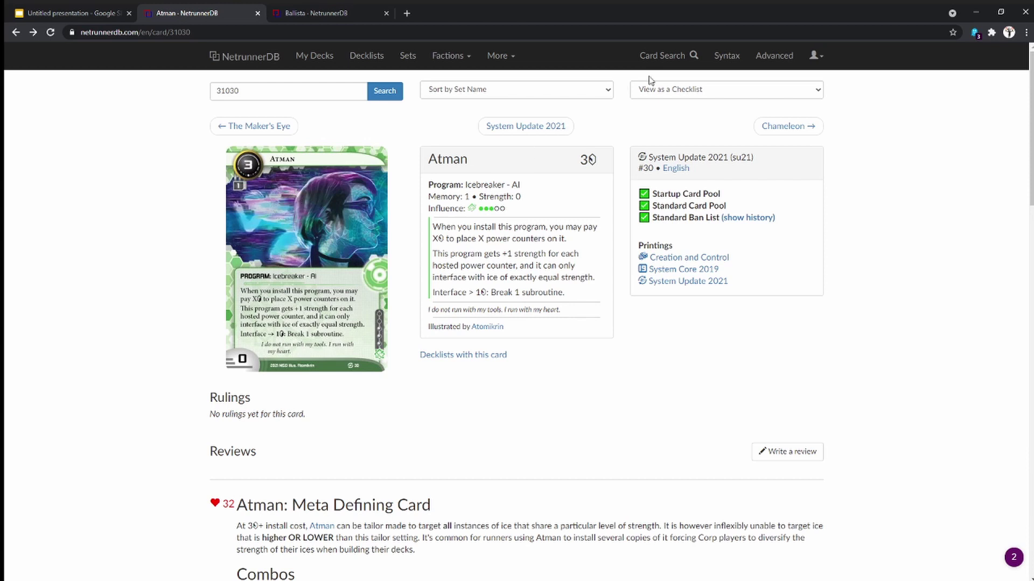
- Look up the System Gateway console Pennyshaver
click(666, 57)
text(Pennyshaver (System Gat)
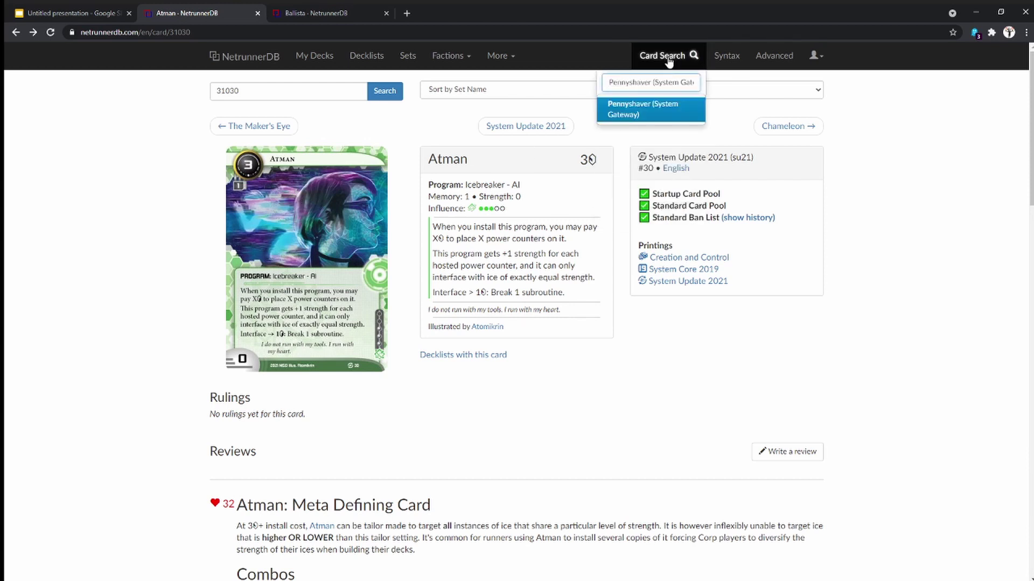
key(Return)
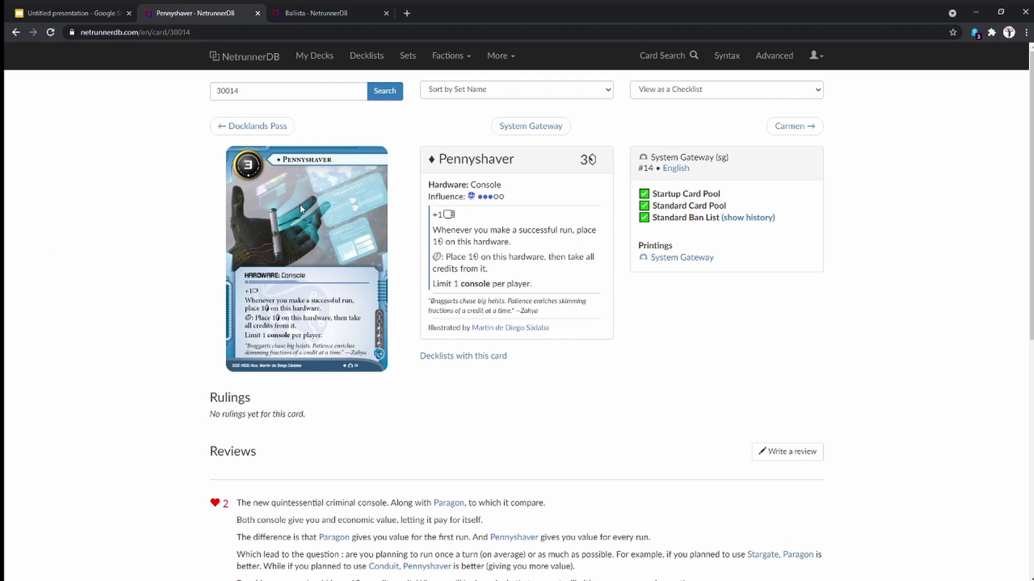
- Look up the run event Dirty Laundry and view its System Update 2021 printing
click(672, 56)
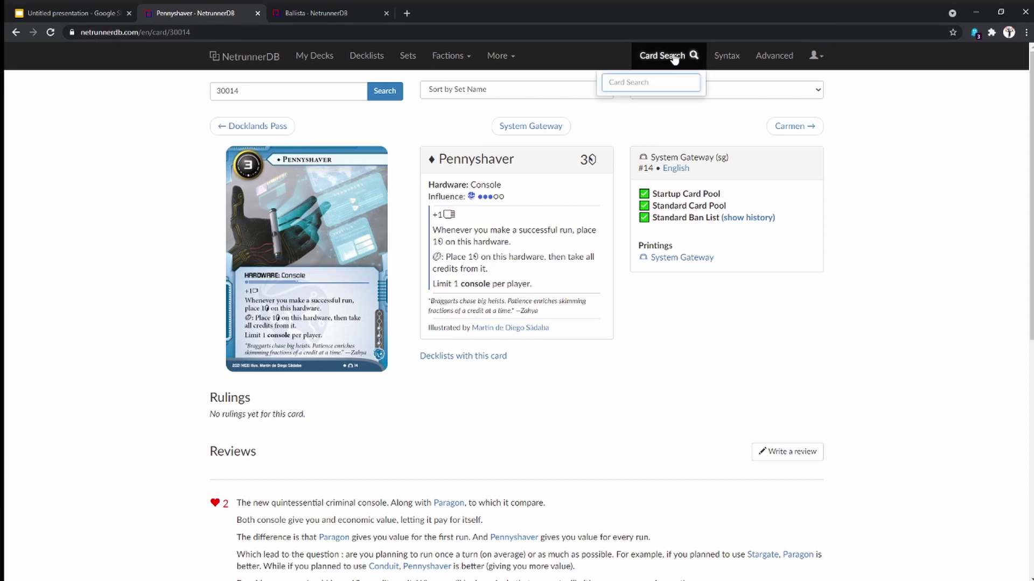
text(dirty)
key(Return)
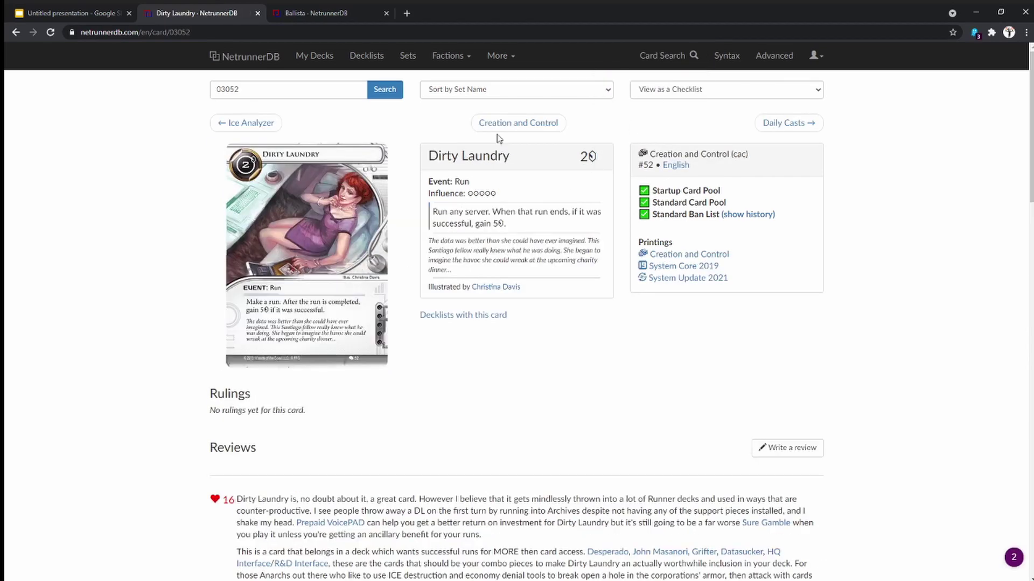
click(699, 278)
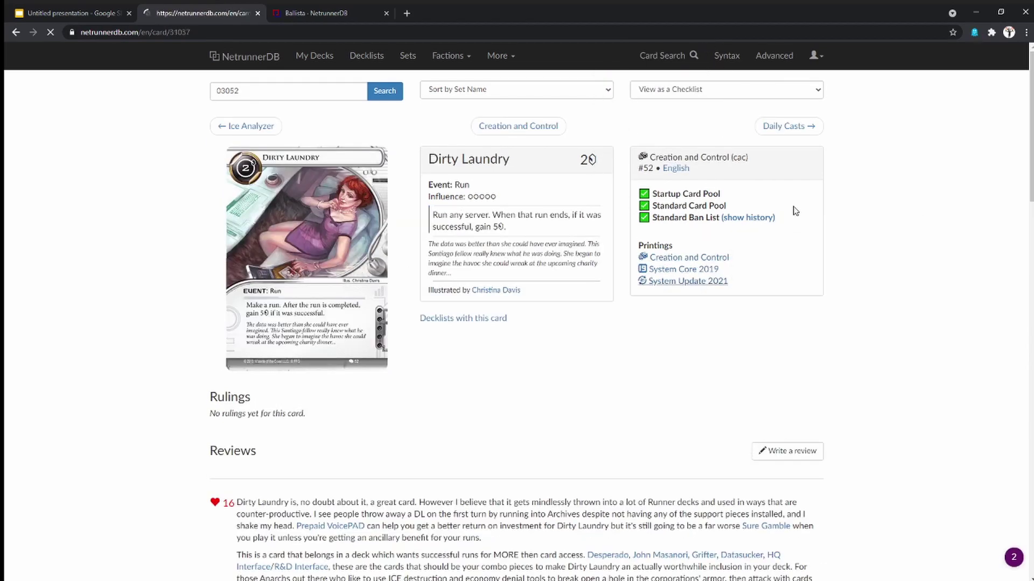
- Look up the System Gateway virus program Conduit, and return to the list of private decks
click(675, 56)
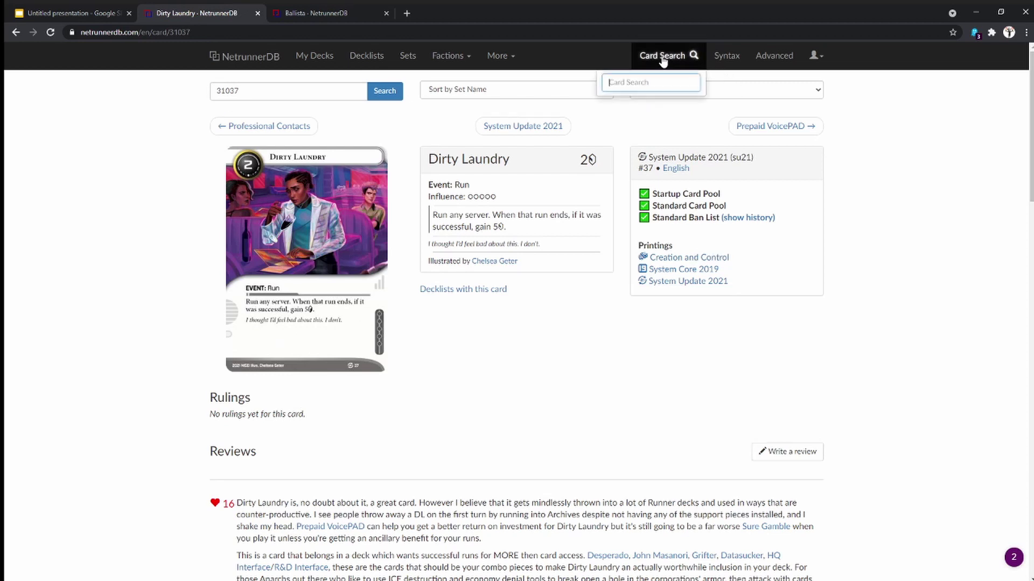
text(Condui)
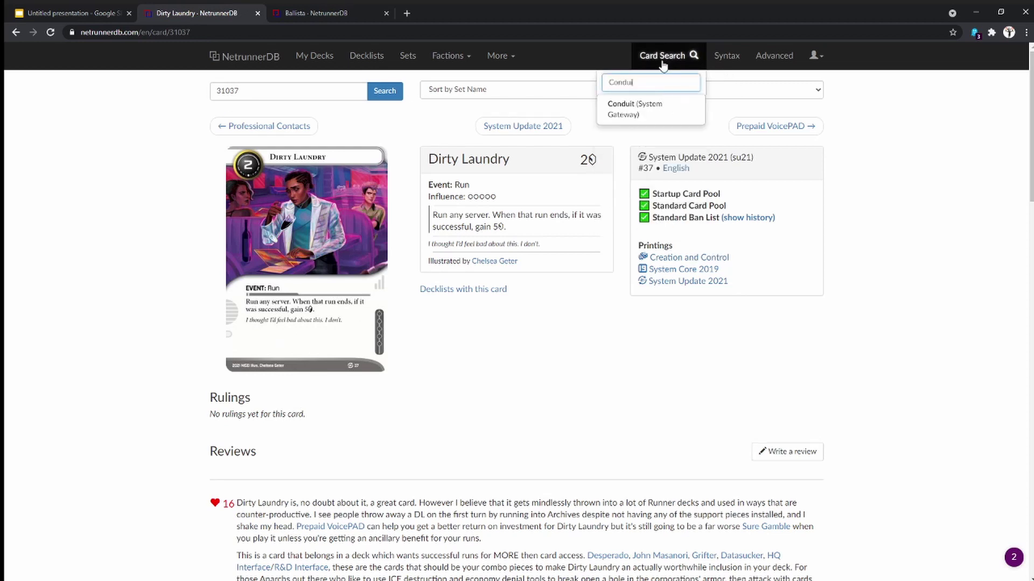
key(Down)
key(Return)
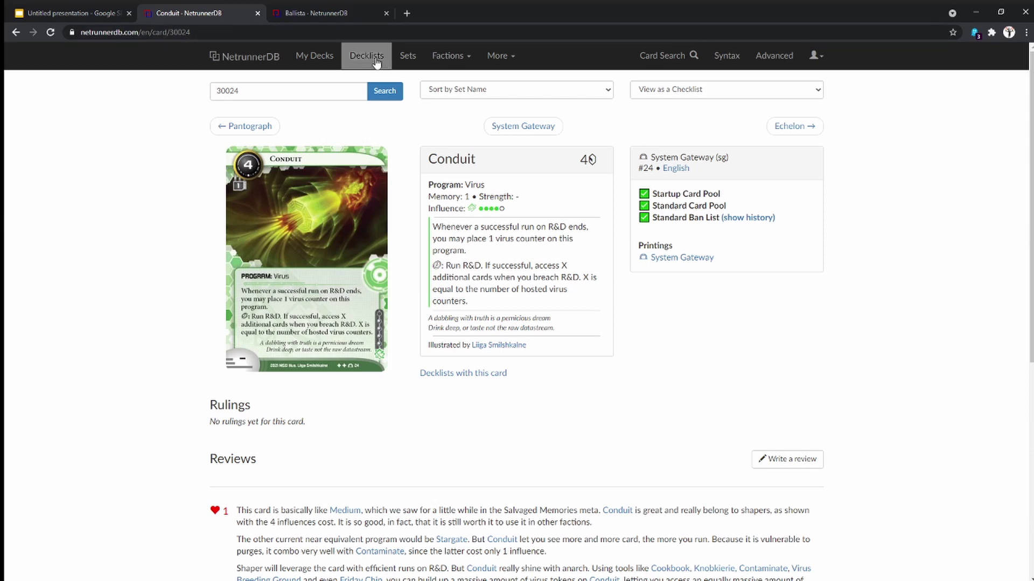
click(319, 62)
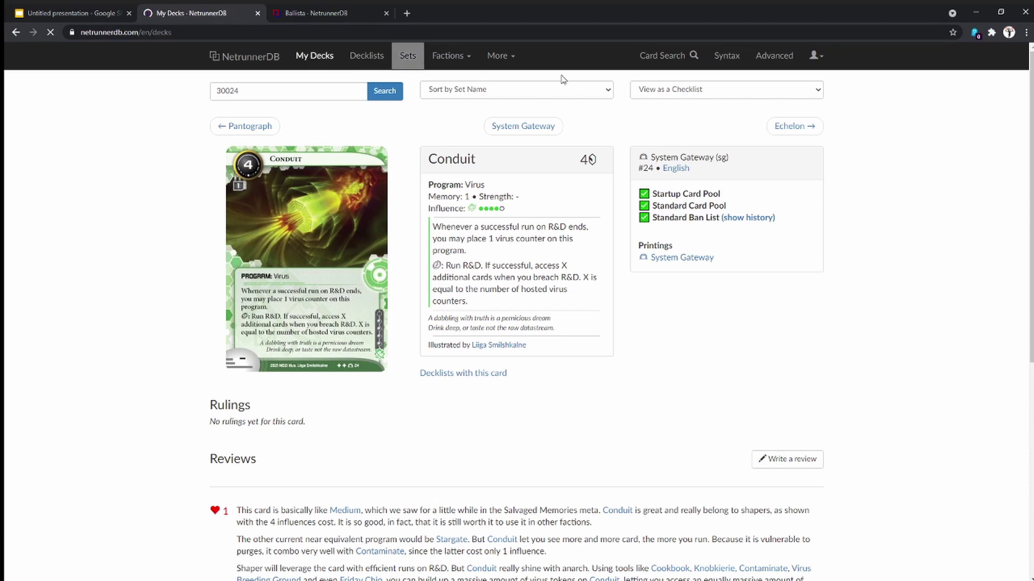
- Start a new runner deck with the System Gateway identity Zahya Sadeghi: Versatile Smuggler
click(676, 94)
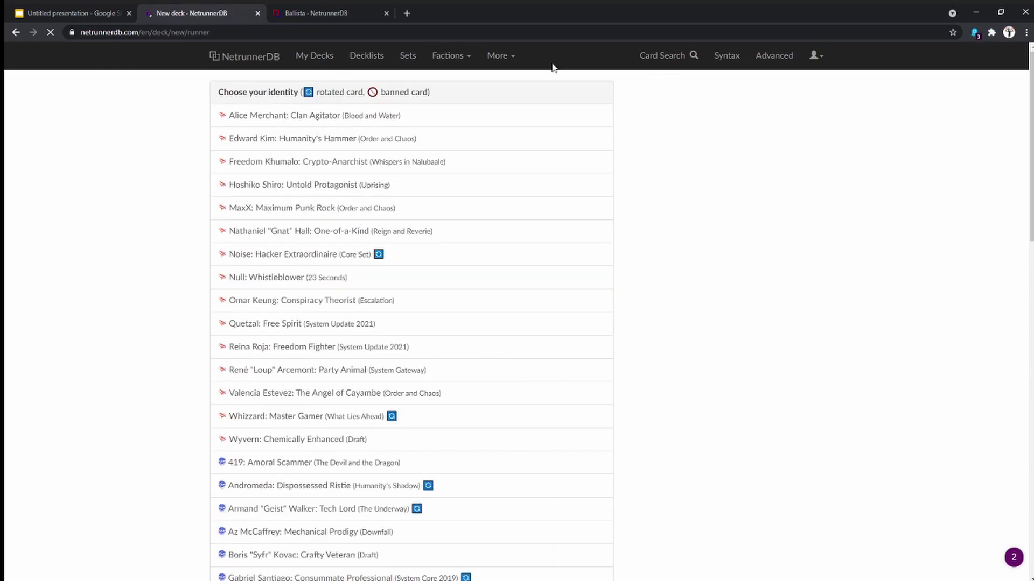
scroll(347, 132, down, 6)
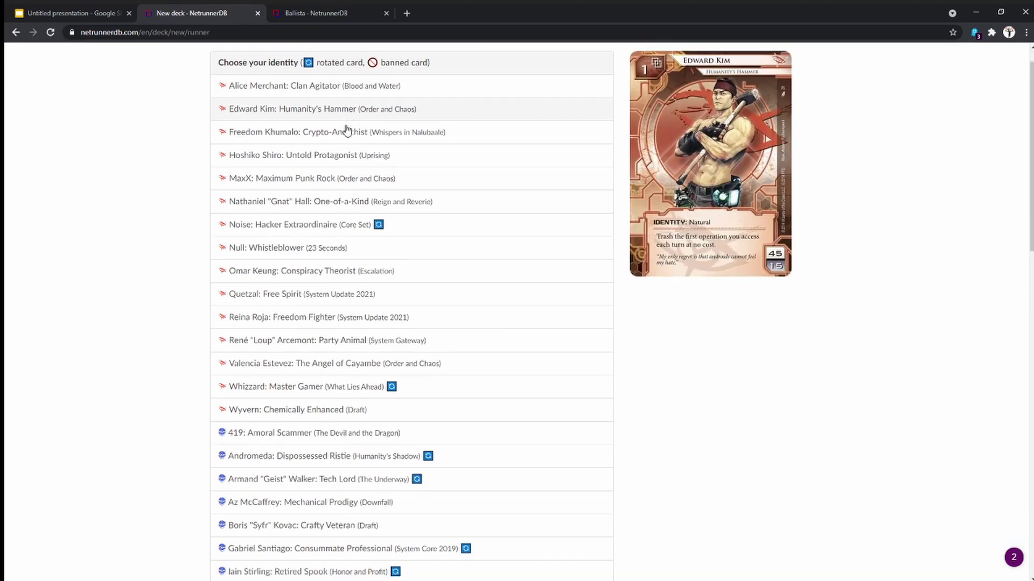
scroll(351, 129, down, 8)
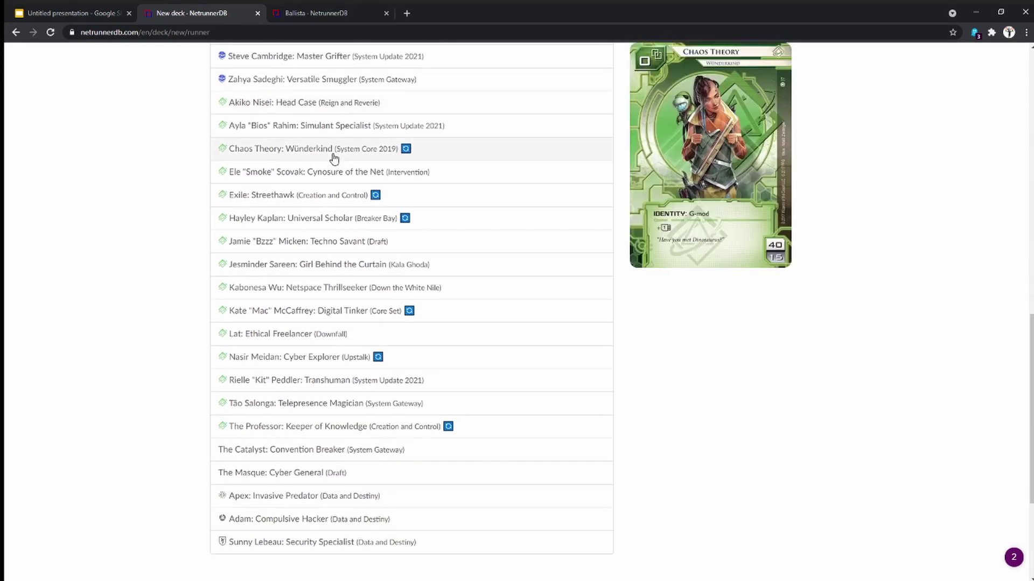
mouse_move(281, 404)
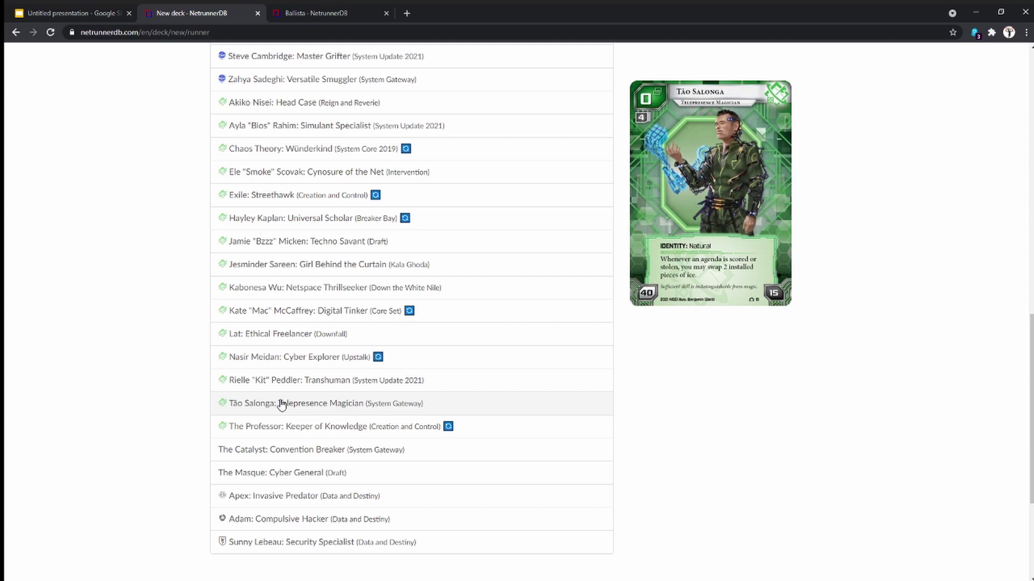
click(433, 86)
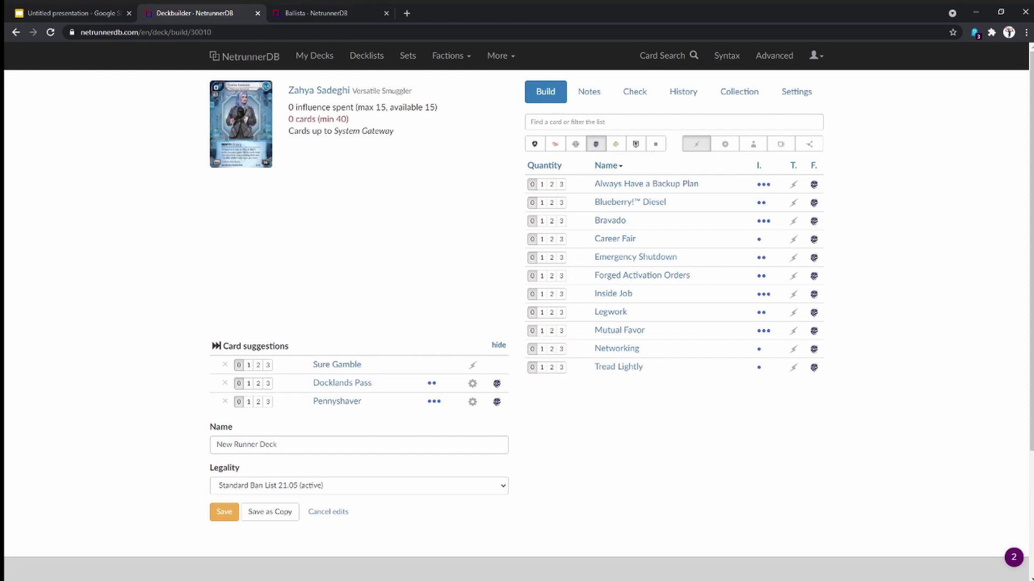
- Find the icebreaker Atman and add three copies to the deck
click(569, 121)
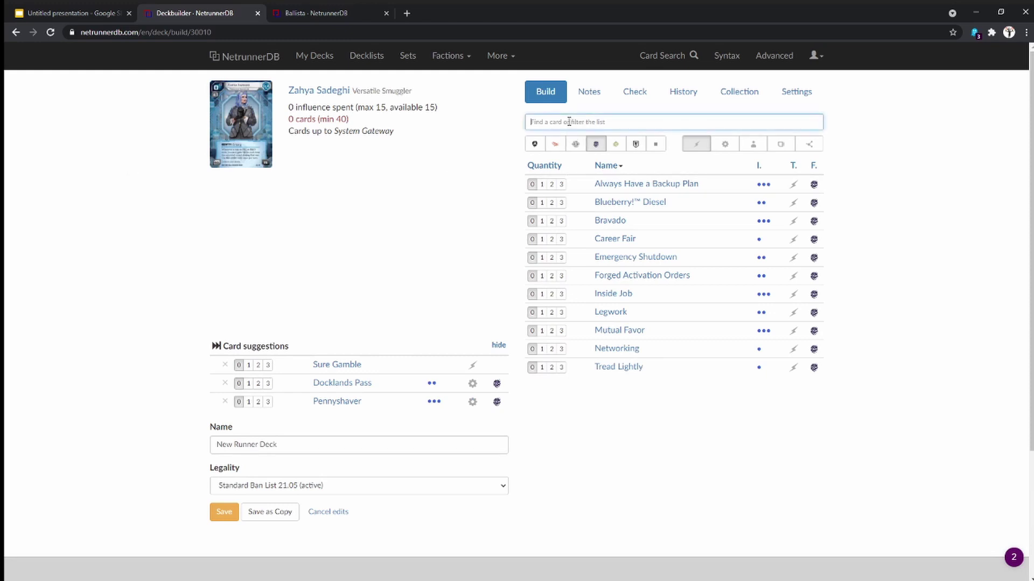
text(atman)
key(Return)
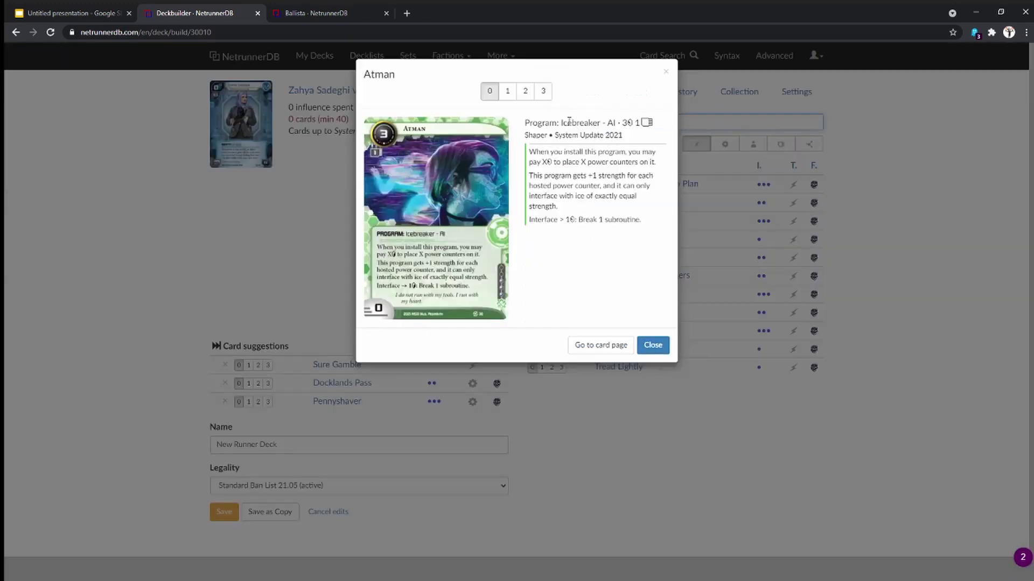
text(3)
- Find the System Gateway program Conduit and add one copy to the deck
text(condui)
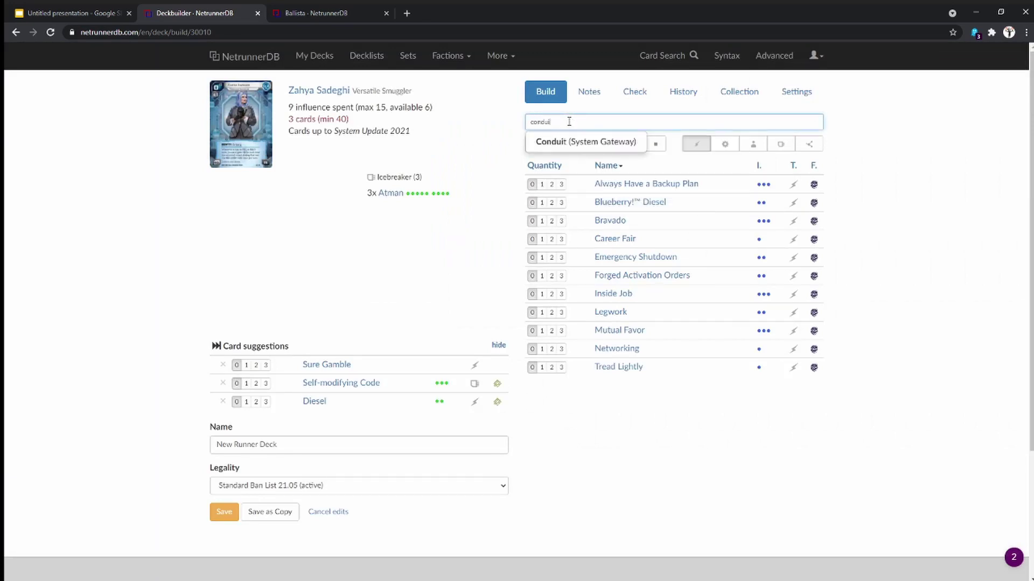
key(Escape)
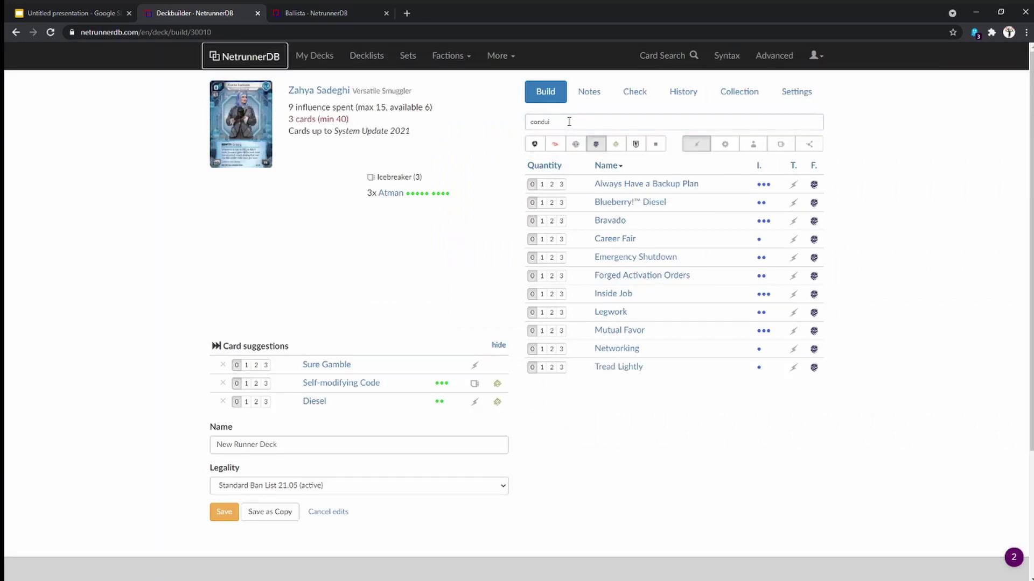
click(569, 122)
key(Down)
key(Return)
key(1)
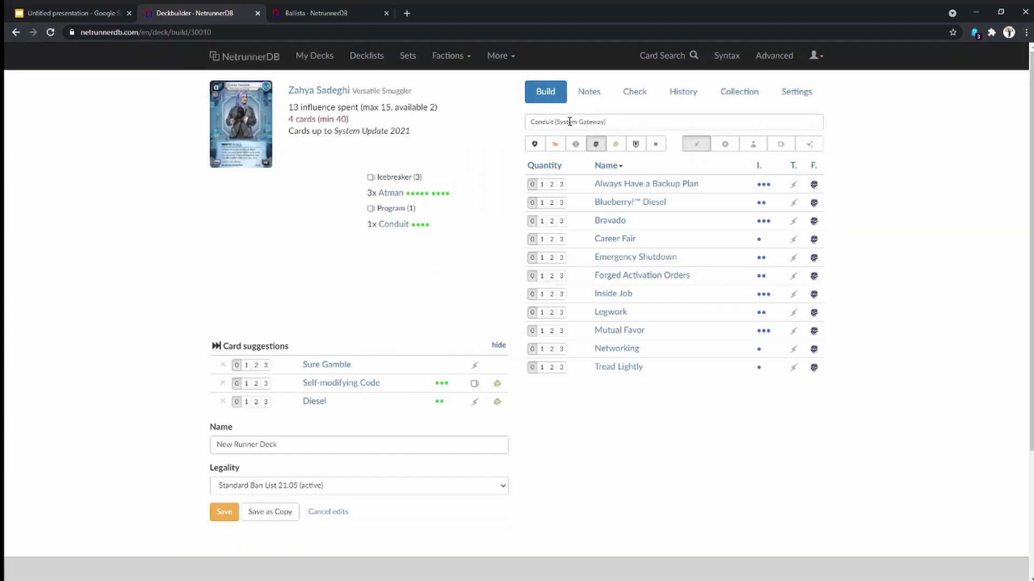
- Find the System Gateway program Leech and add two copies to the deck
triple_click(569, 121)
text(leech)
key(Down)
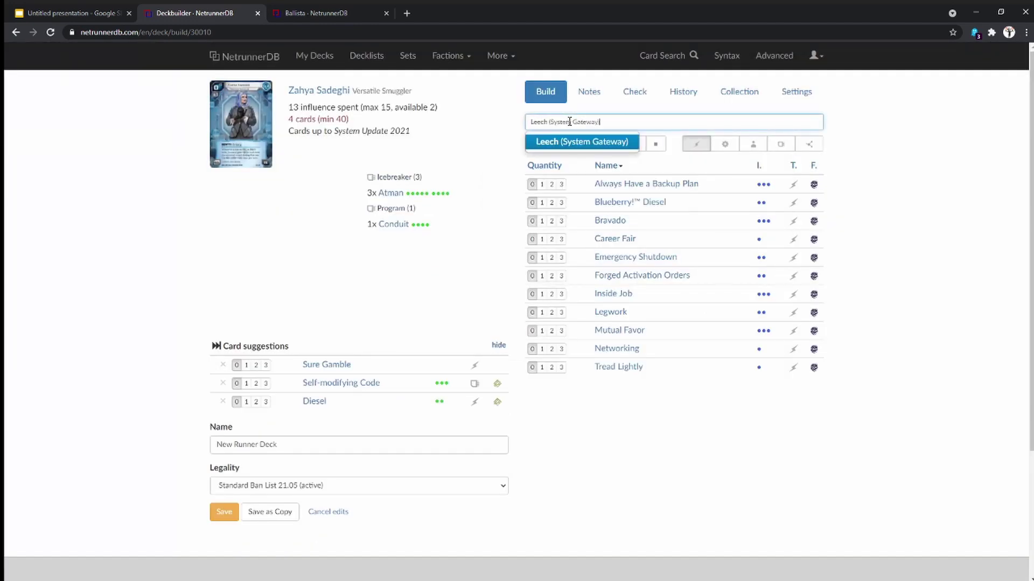
key(Return)
key(2)
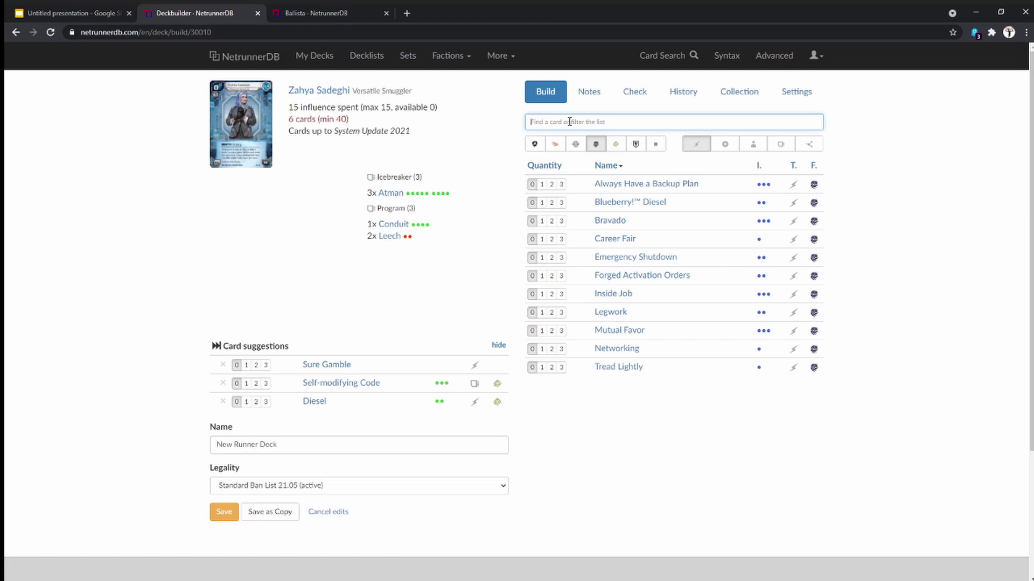
- Find the Uprising hardware Boomerang and add three copies to the deck
text(boom)
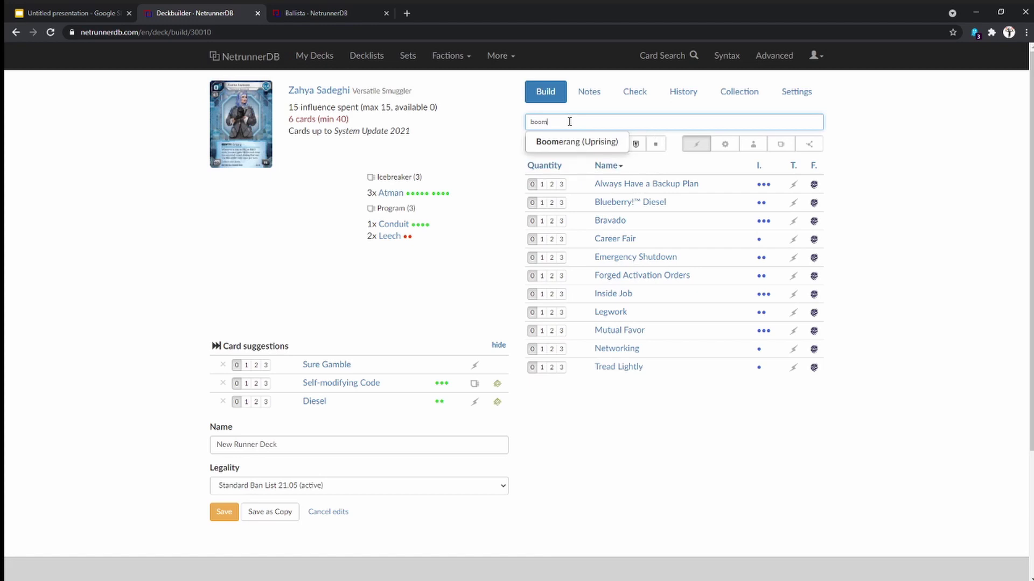
key(Down)
key(Return)
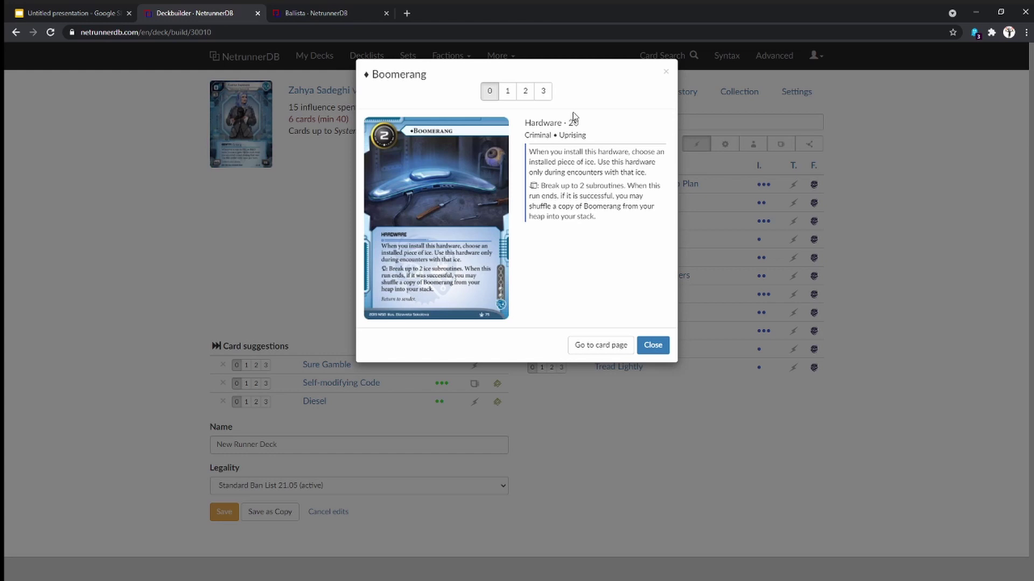
click(543, 90)
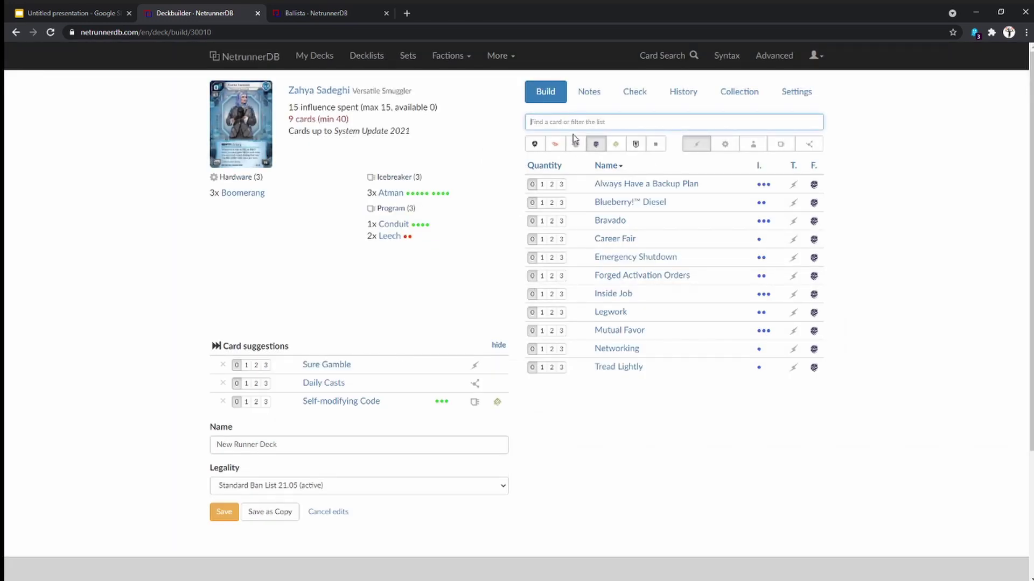
- Find the run event Inside Job and add two copies to the deck
text(inside)
key(Return)
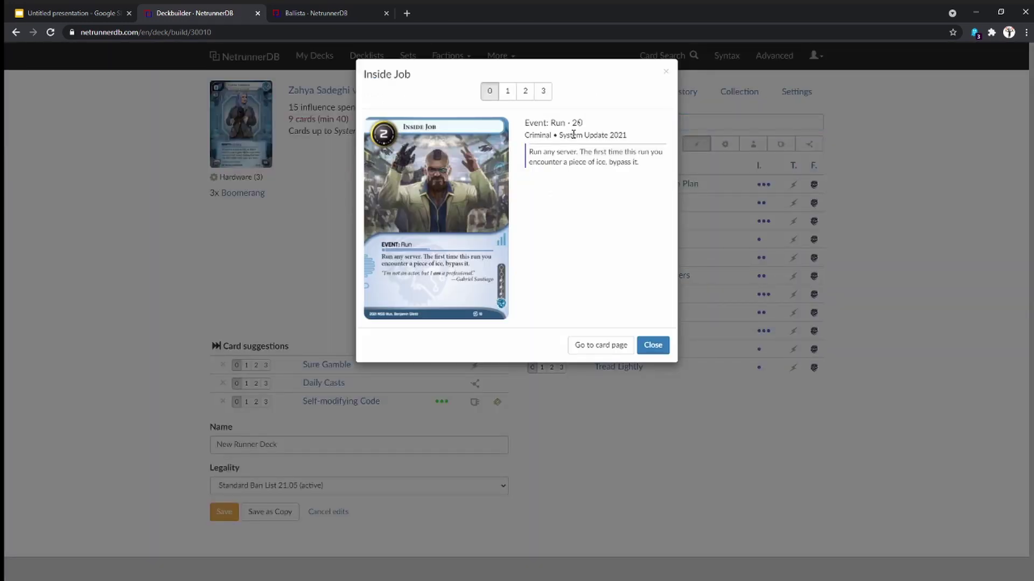
key(2)
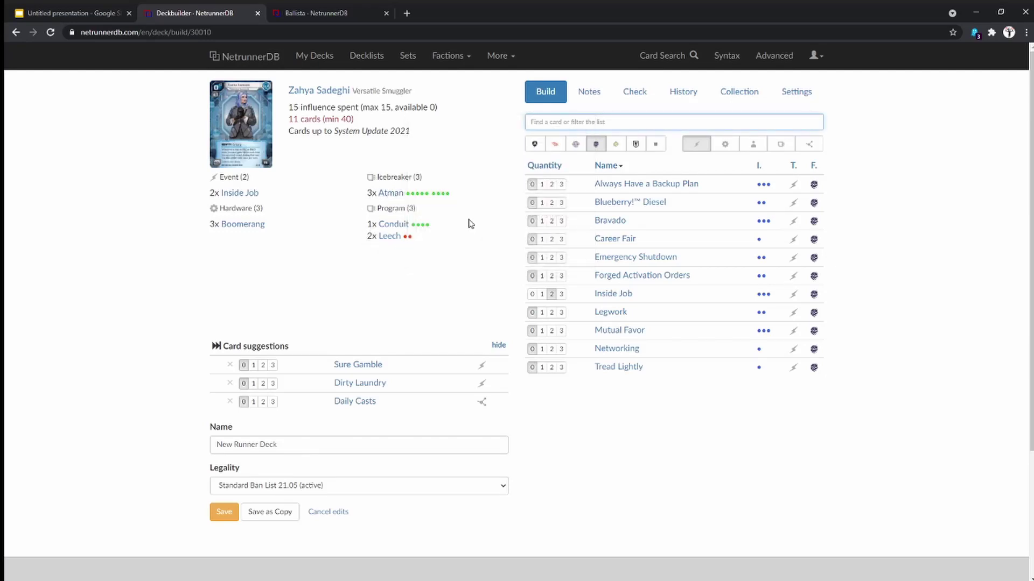
mouse_move(387, 242)
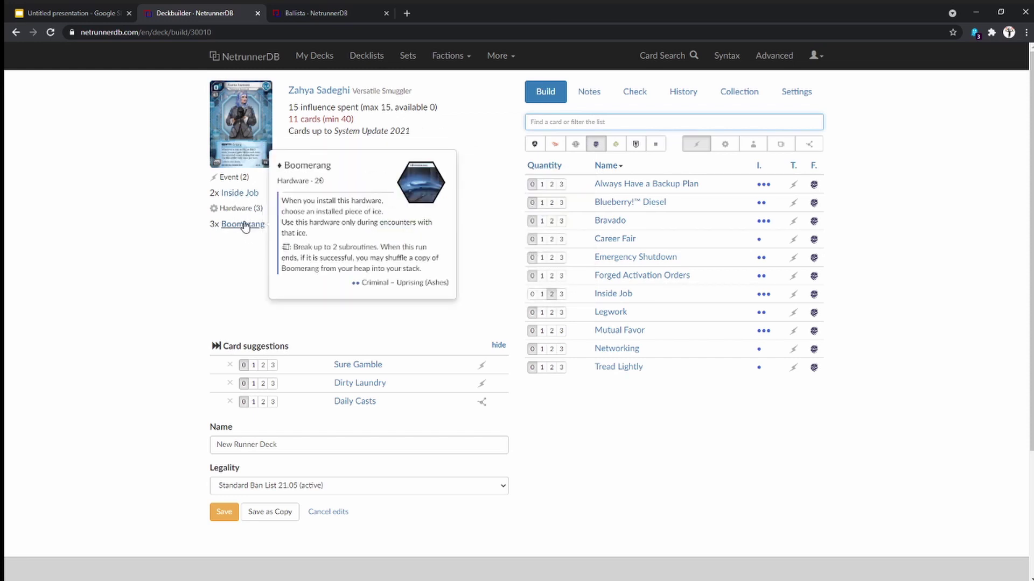
mouse_move(241, 195)
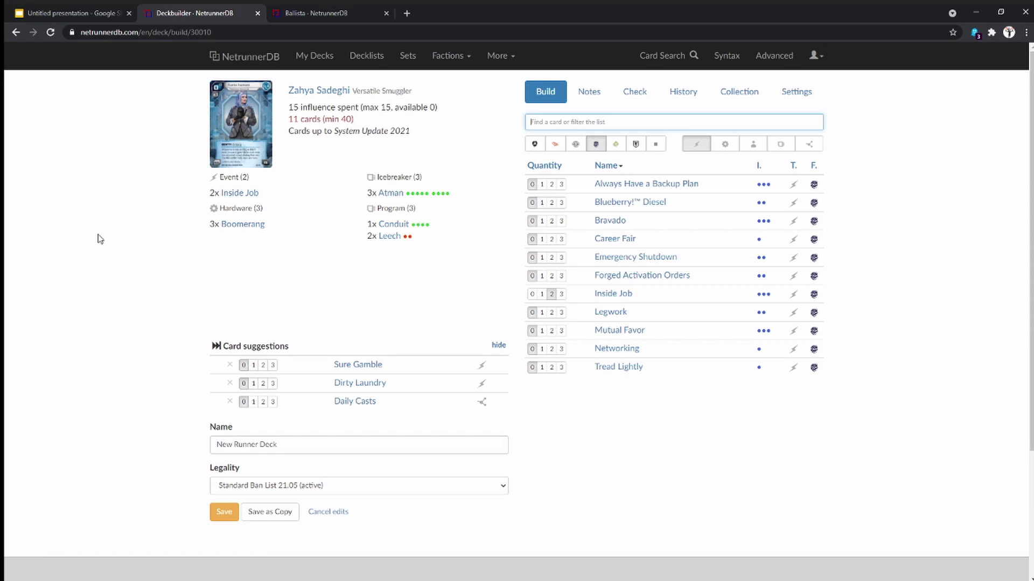
- Find the System Gateway console Pennyshaver and add three copies to the deck
text(penny)
key(Down)
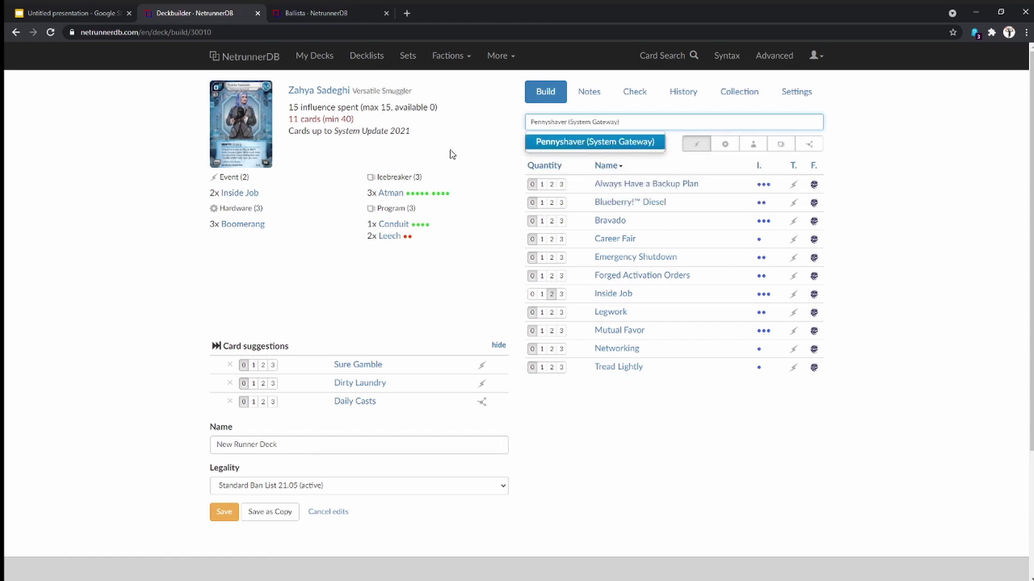
key(Return)
key(3)
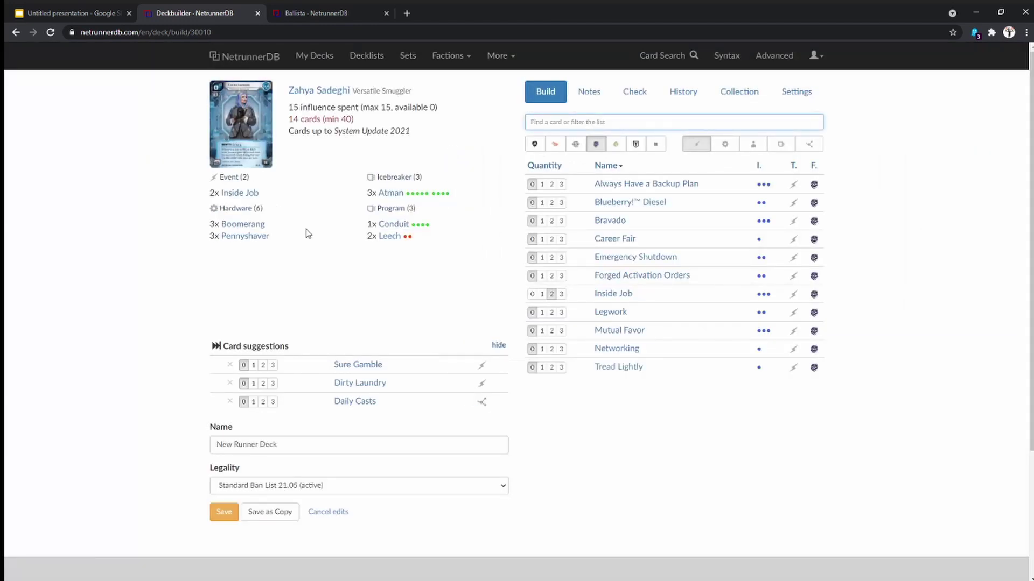
mouse_move(265, 238)
mouse_move(390, 199)
mouse_move(256, 228)
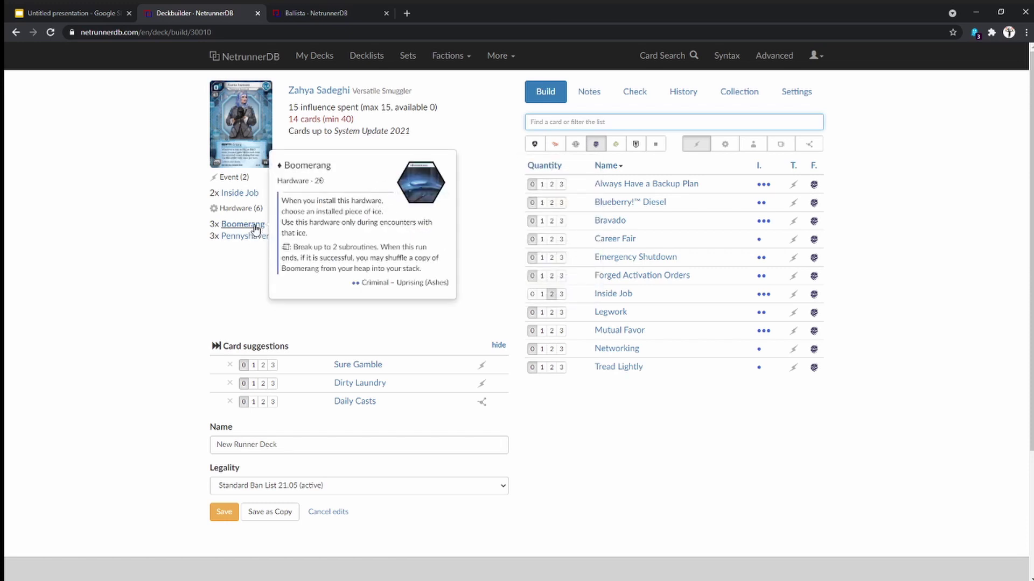
mouse_move(243, 197)
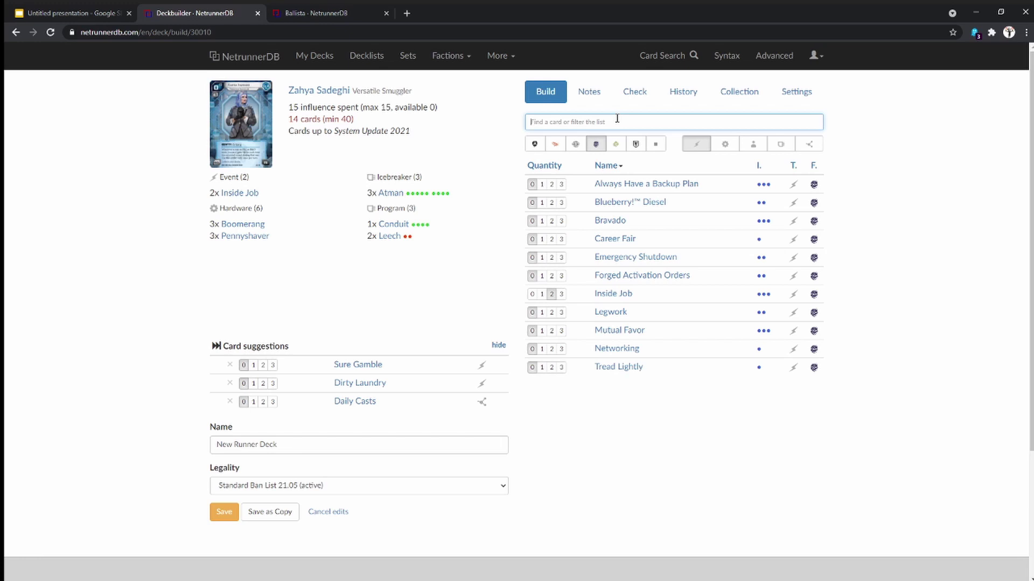
- Add three copies each of the events Sure Gamble and Dirty Laundry to the deck
text(sure)
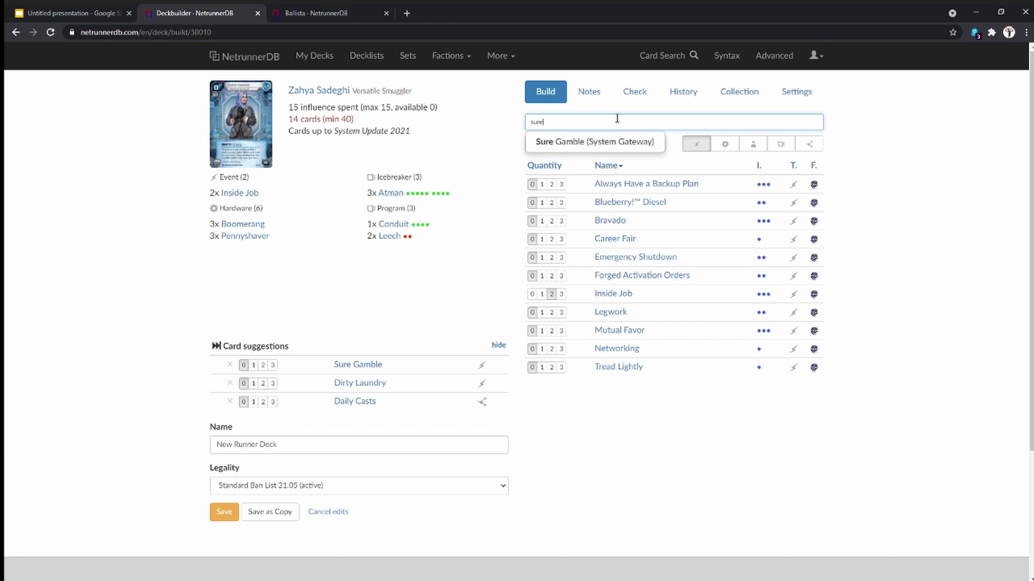
key(Down)
key(Return)
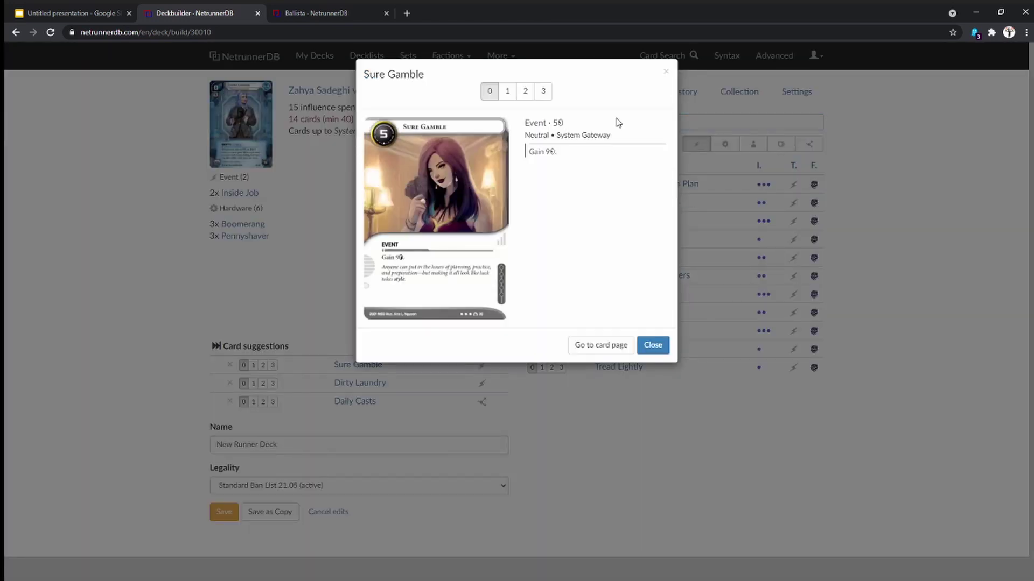
key(3)
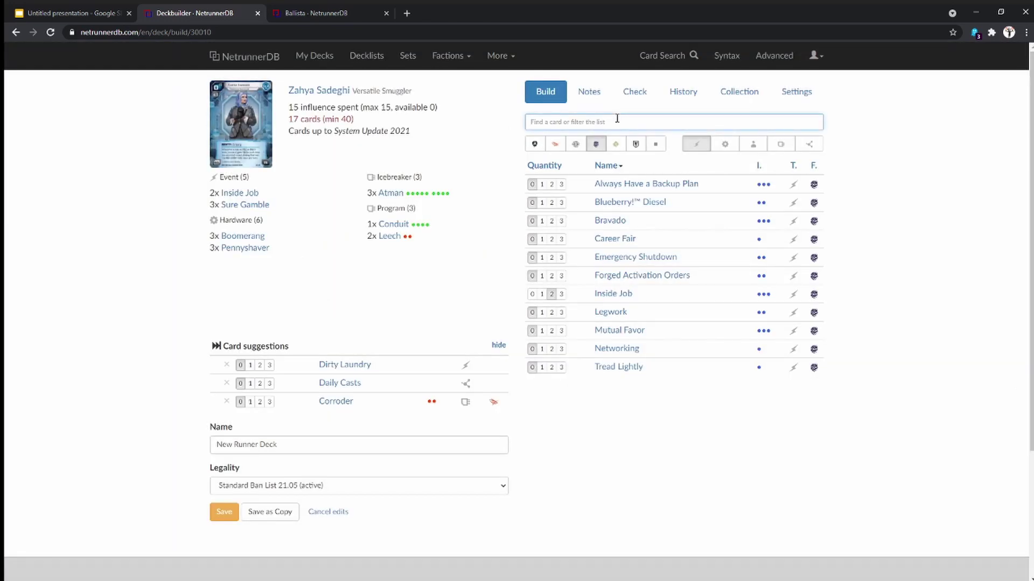
text(dirty)
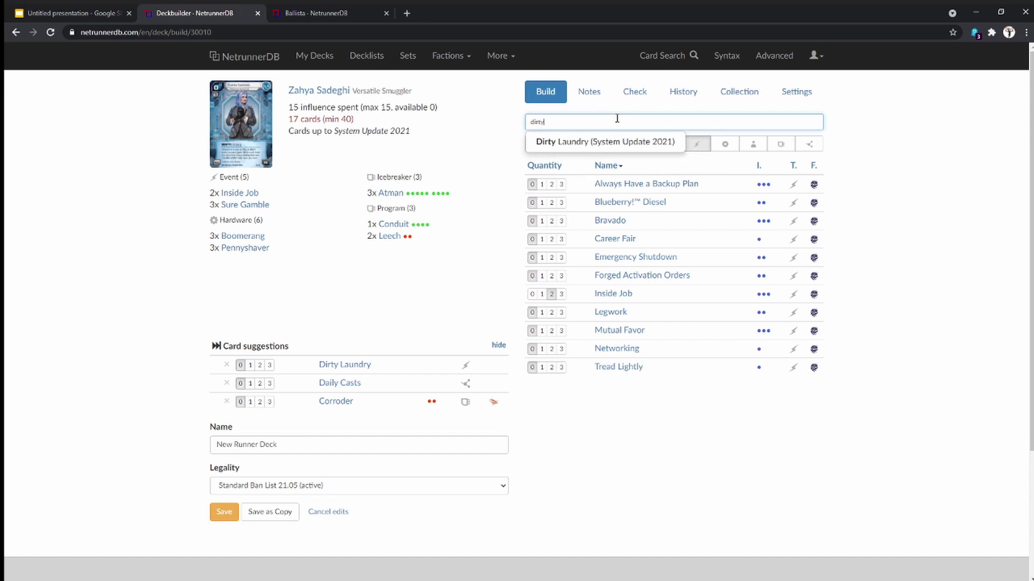
key(Return)
text(3)
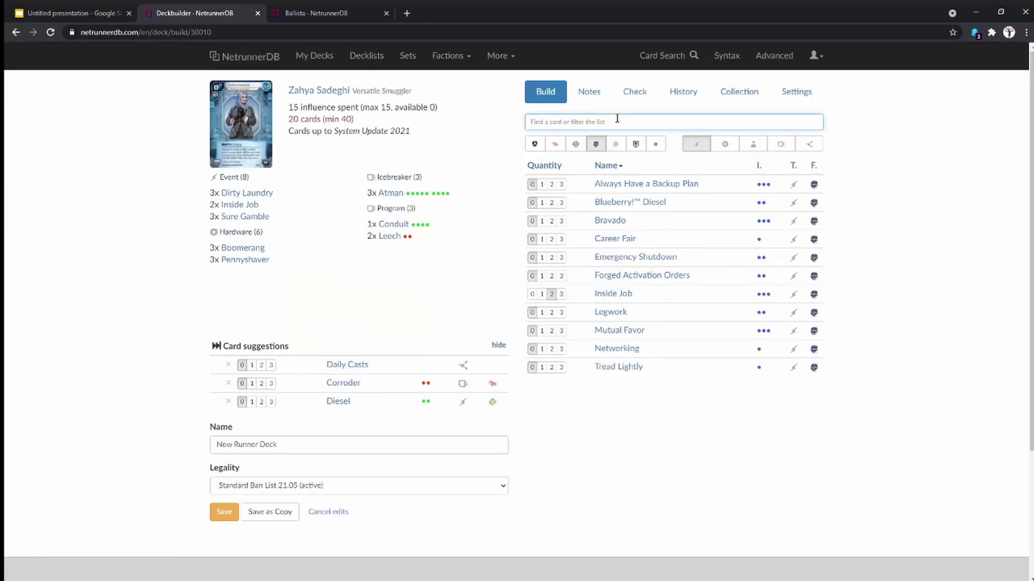
- Add three copies each of the resource Daily Casts and the run event Bravado to the deck
text(daily)
key(Return)
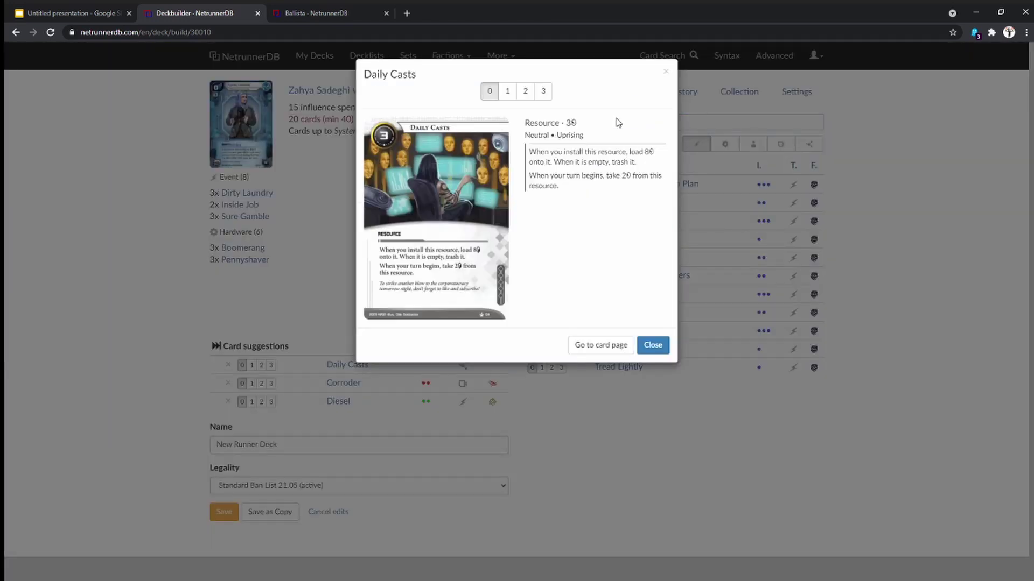
key(3)
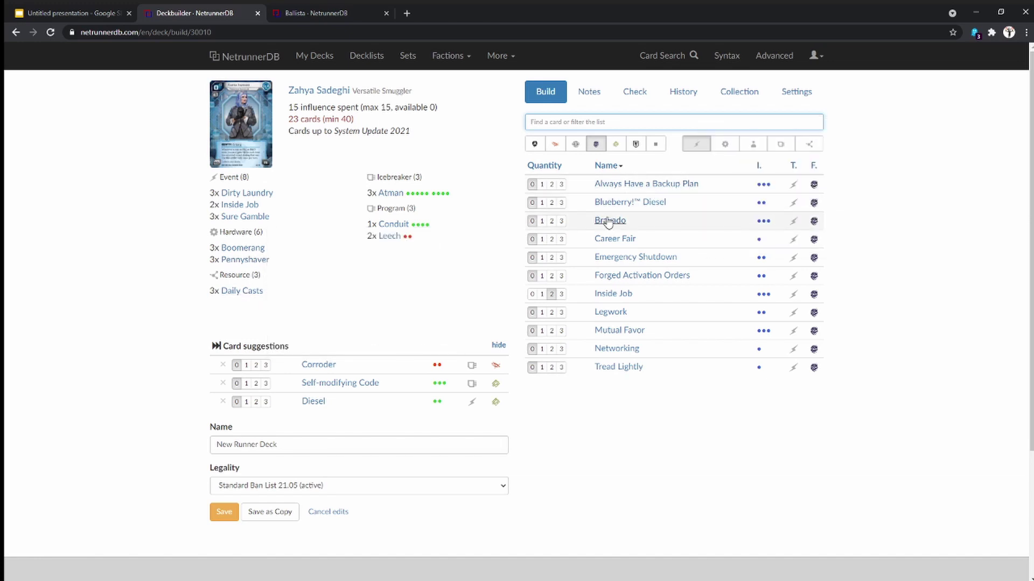
mouse_move(608, 222)
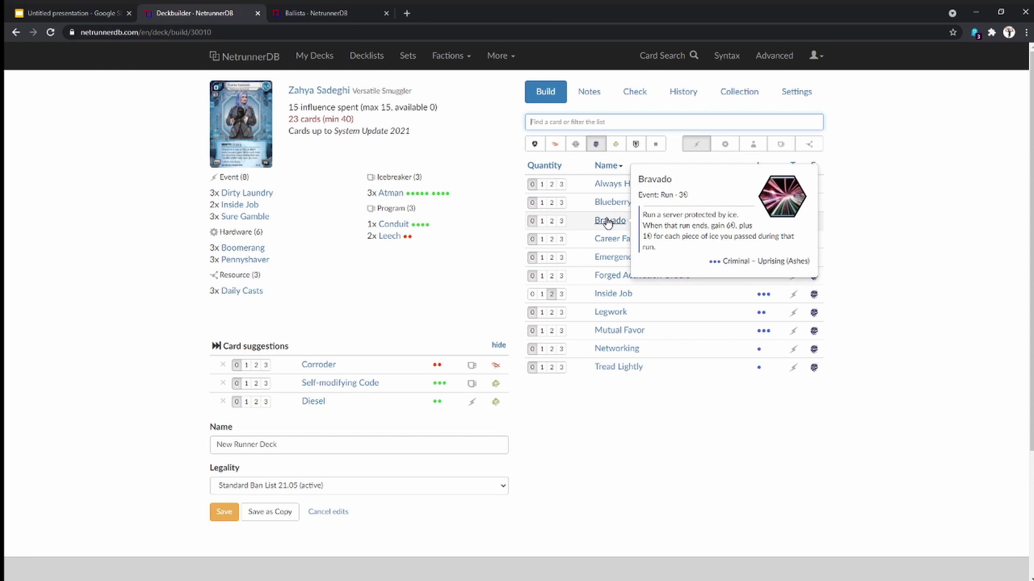
click(608, 221)
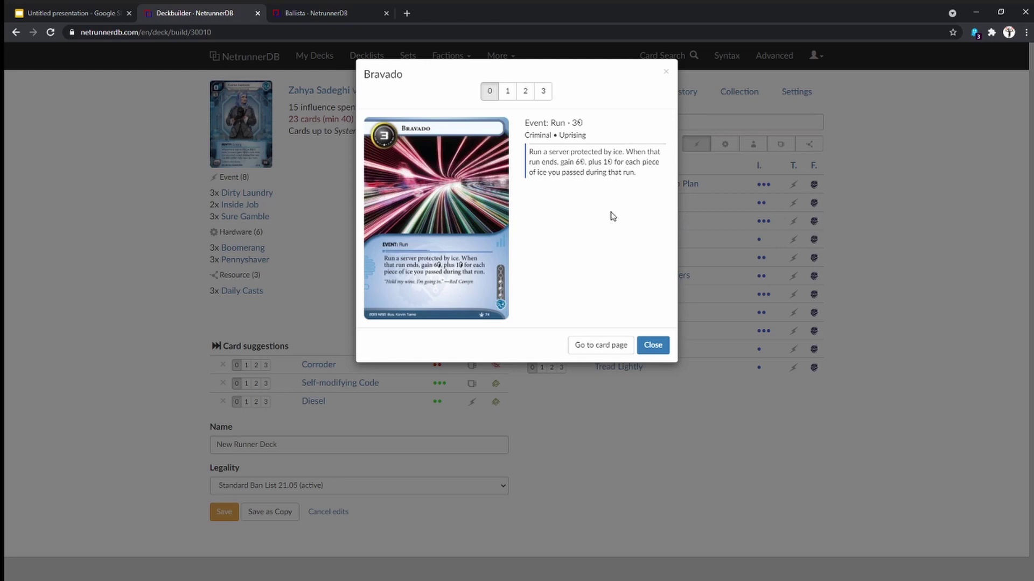
click(544, 93)
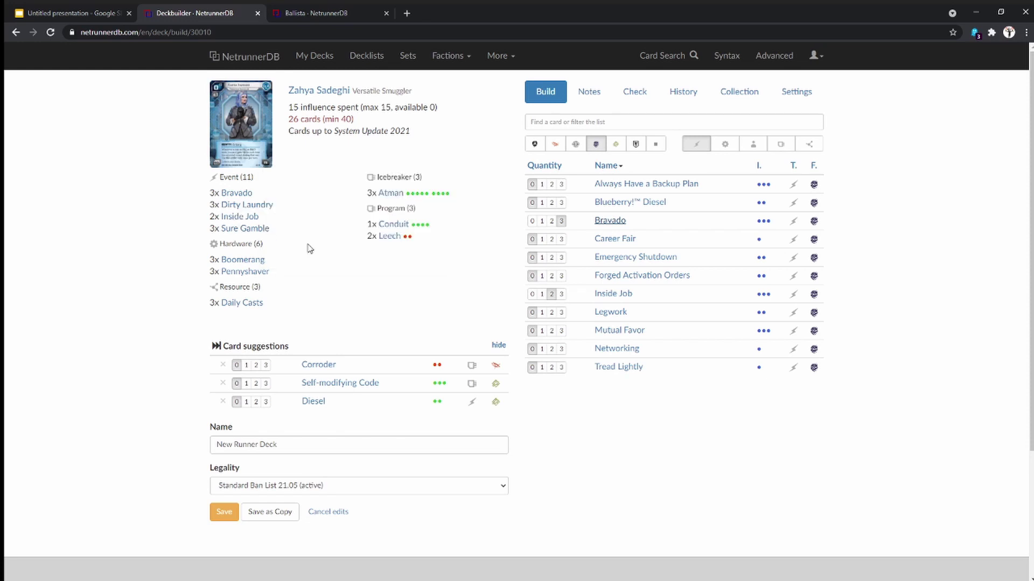
- Look up the System Update 2021 printing of Swordsman and compare it with the deck's Atman card
mouse_move(243, 263)
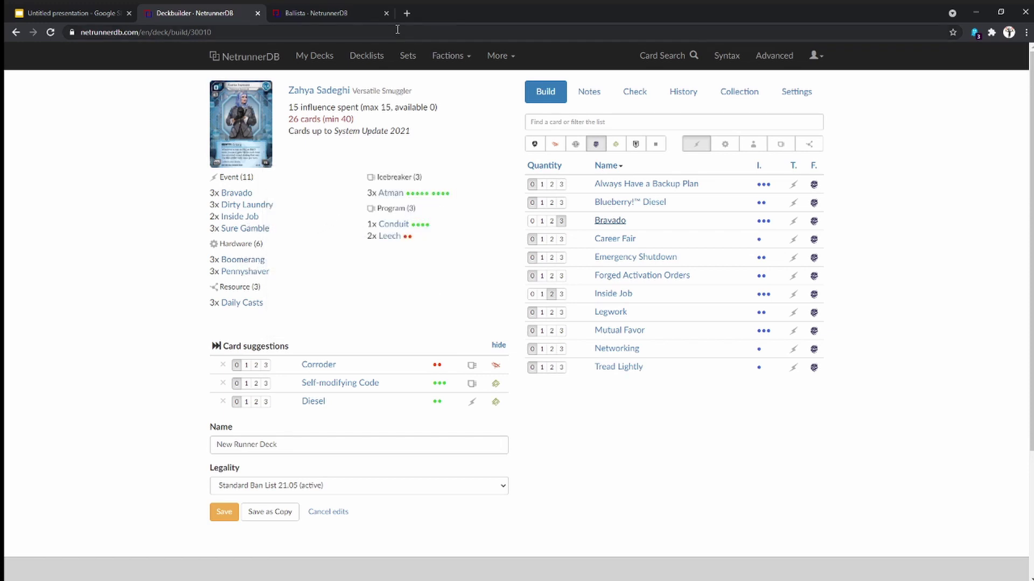
key(ctrl+Tab)
click(650, 62)
text(swords)
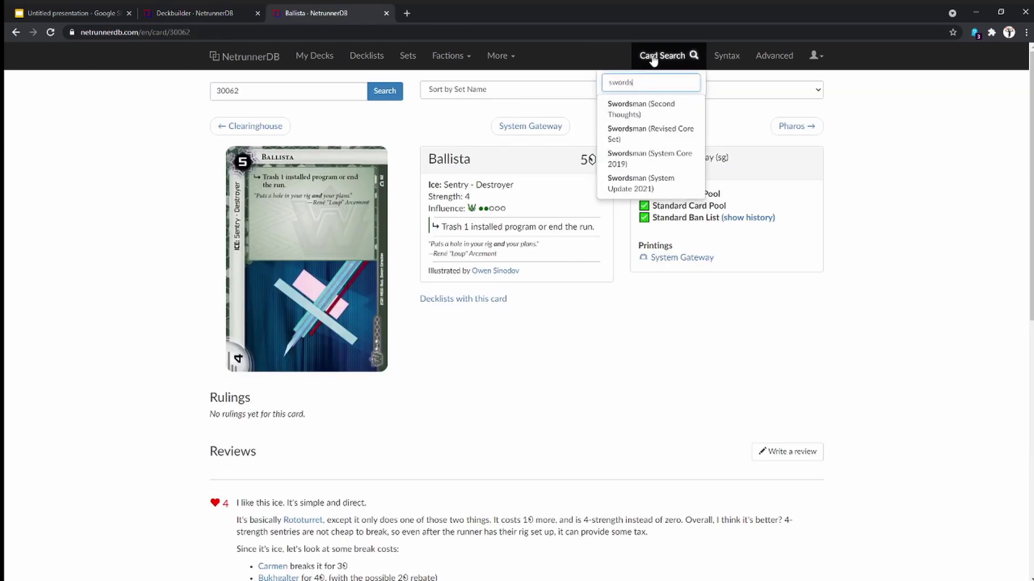
key(Down)
key(Return)
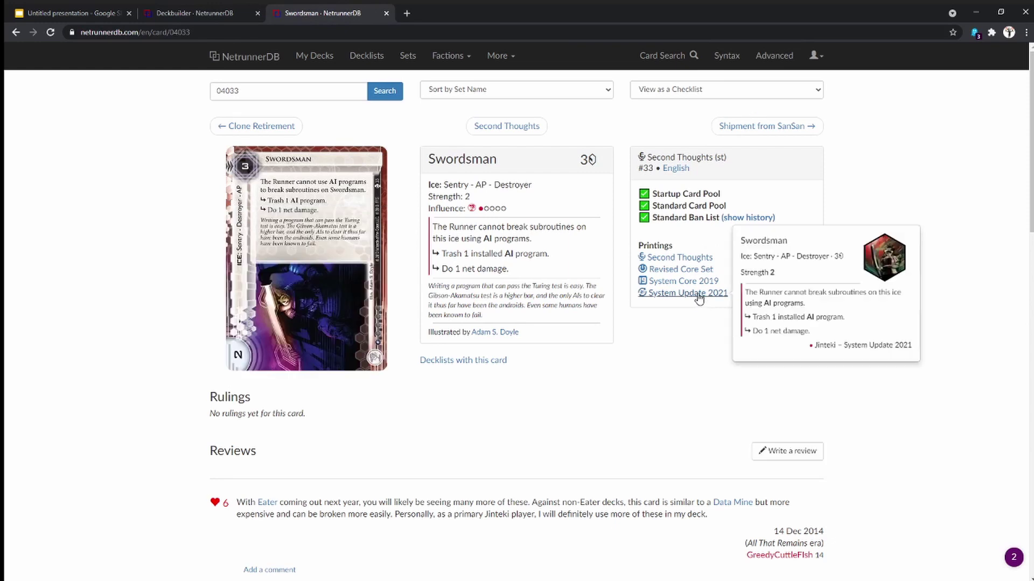
click(698, 296)
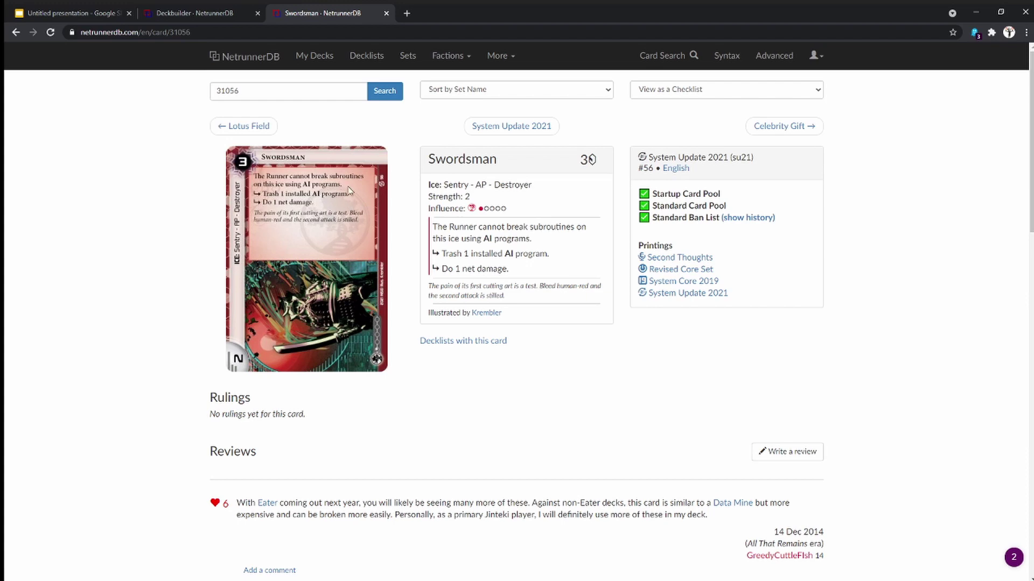
click(198, 12)
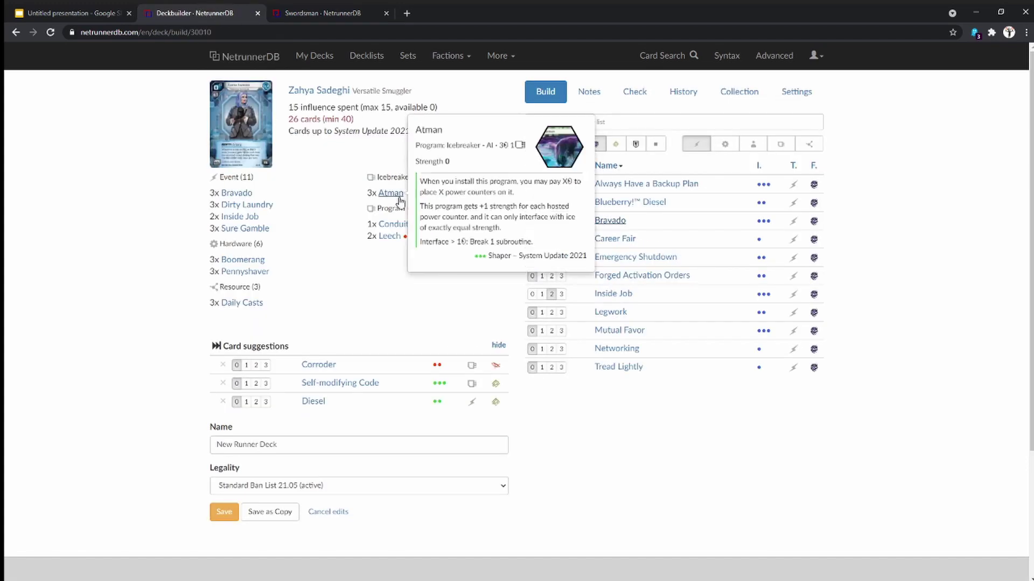
click(390, 193)
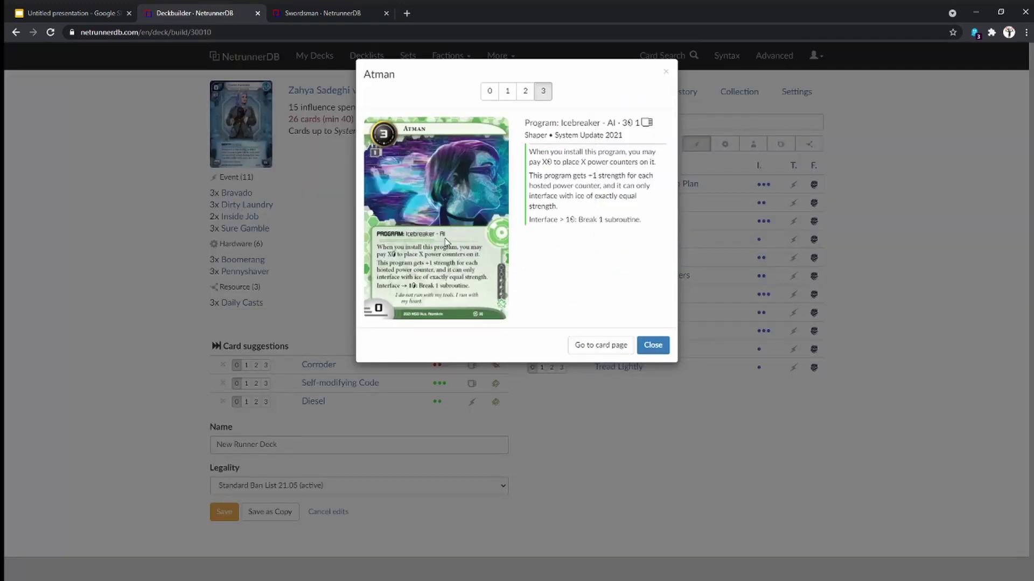
- Look up the System Update 2021 printing of the card Wraparound
click(324, 16)
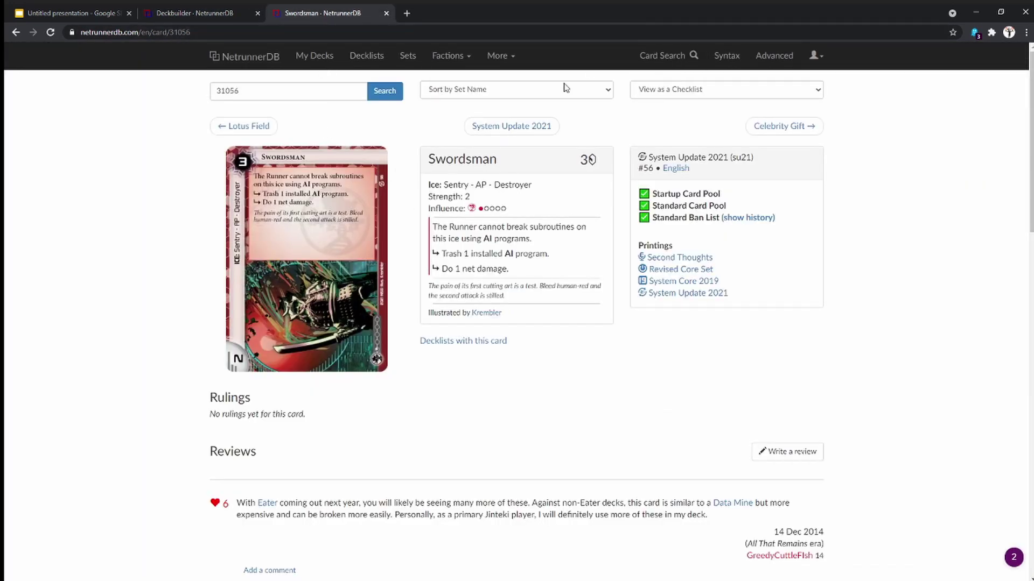
click(662, 60)
text(wrap)
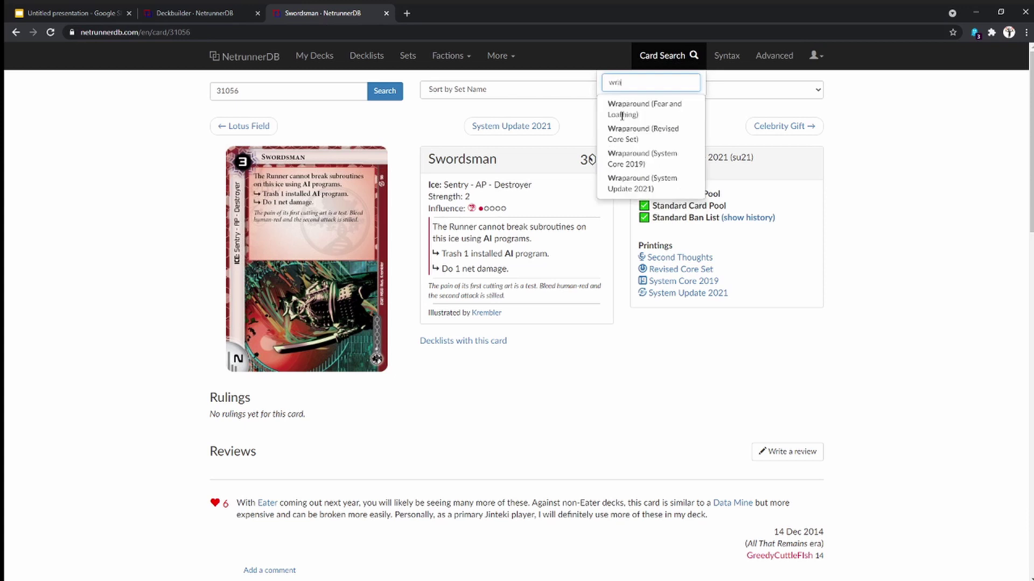
key(Down)
key(Down)
key(Down)
key(Down)
key(Return)
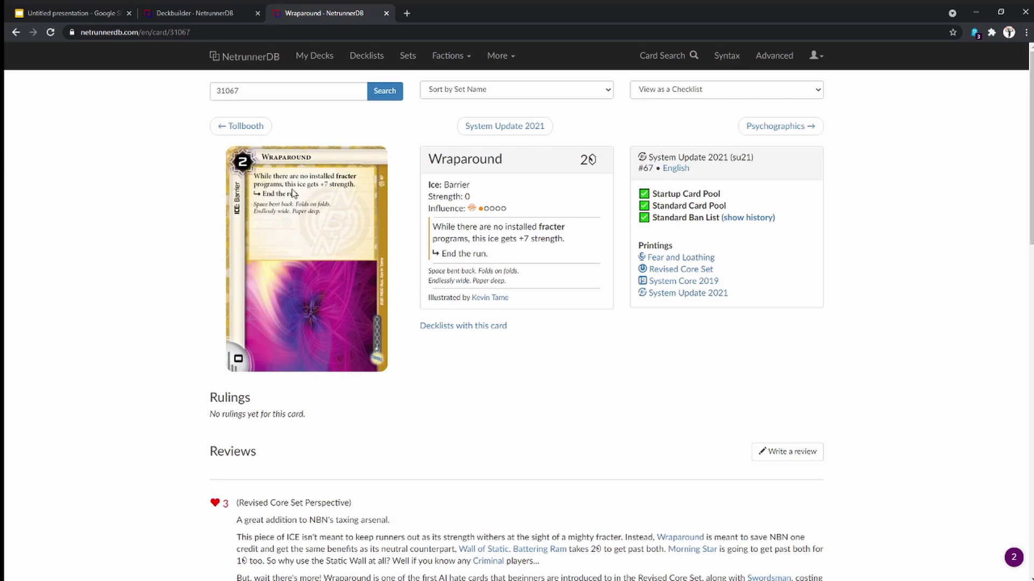
- Close Atman's details in the deckbuilder, recheck the Wraparound card page and return to the deck
click(201, 6)
click(294, 243)
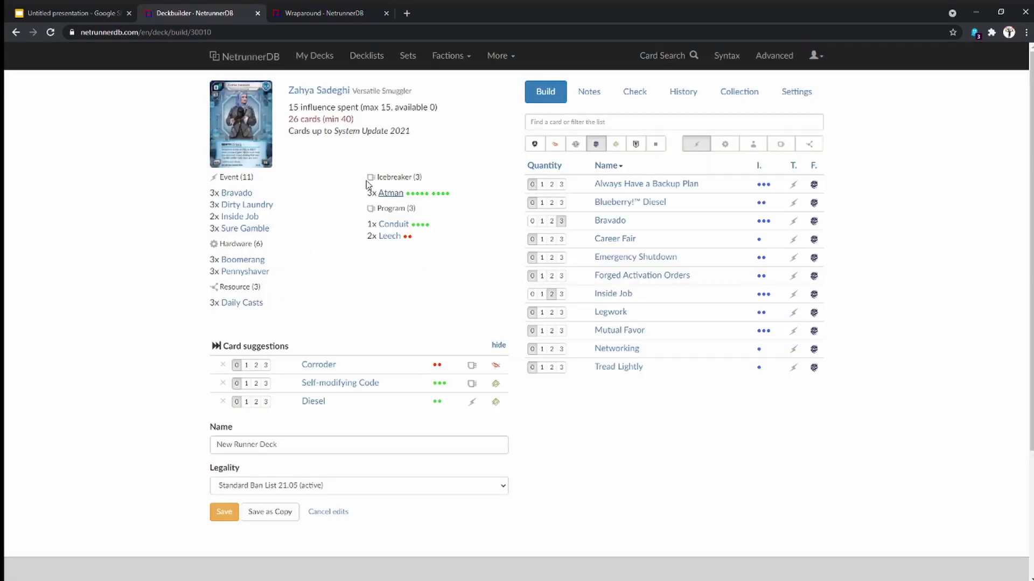
mouse_move(397, 201)
click(314, 15)
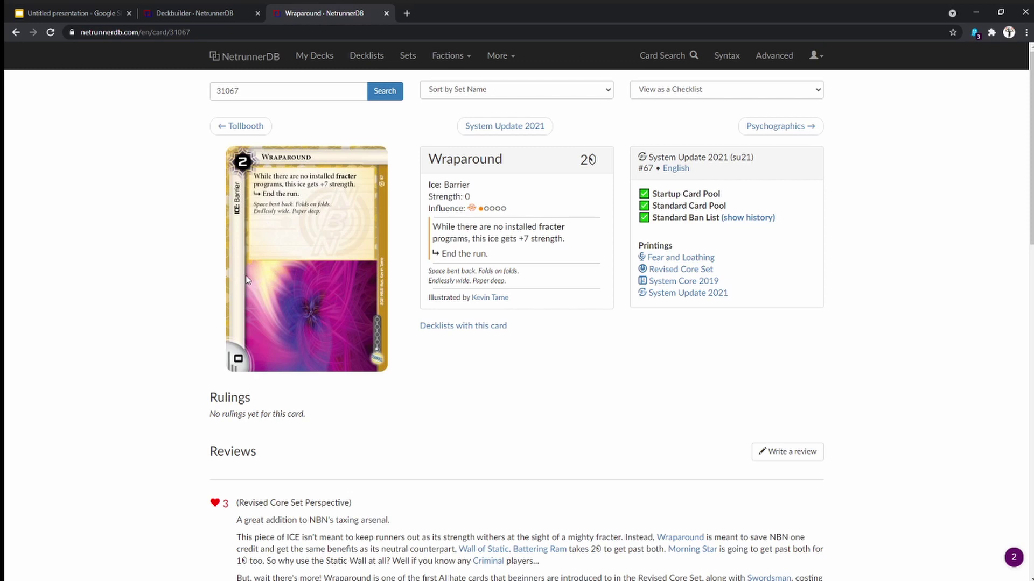
click(226, 11)
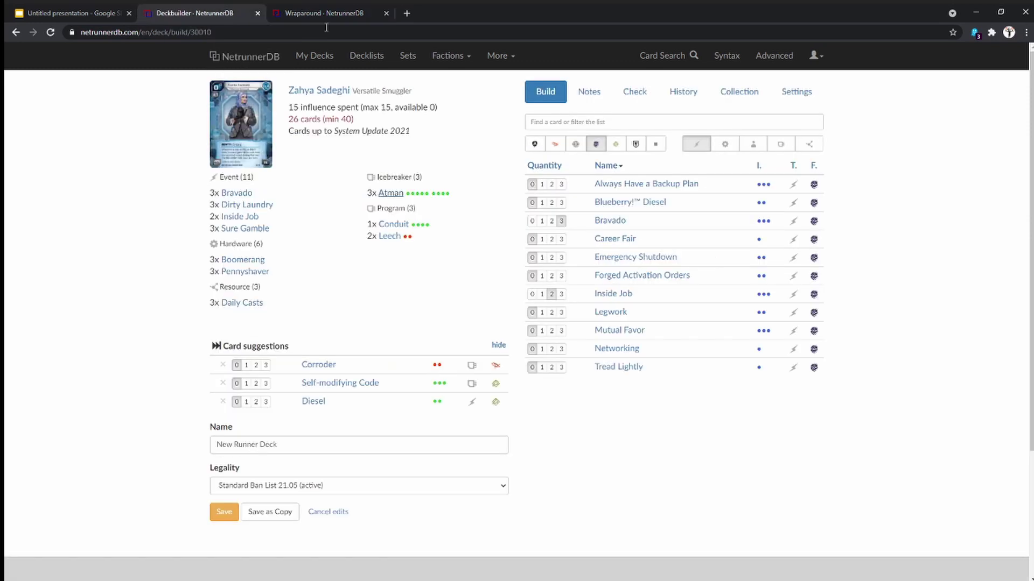
click(592, 122)
text(mi)
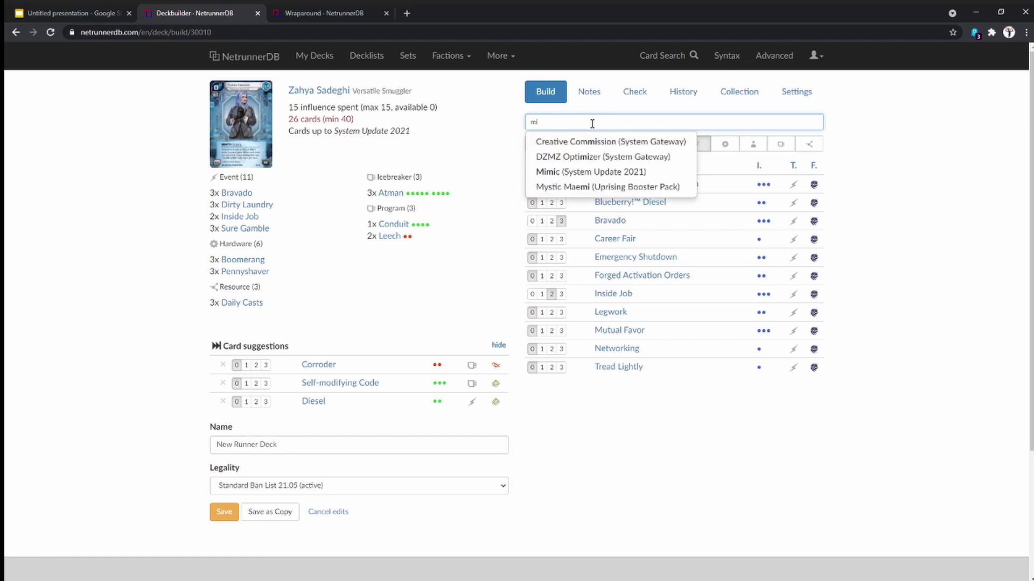
key(Escape)
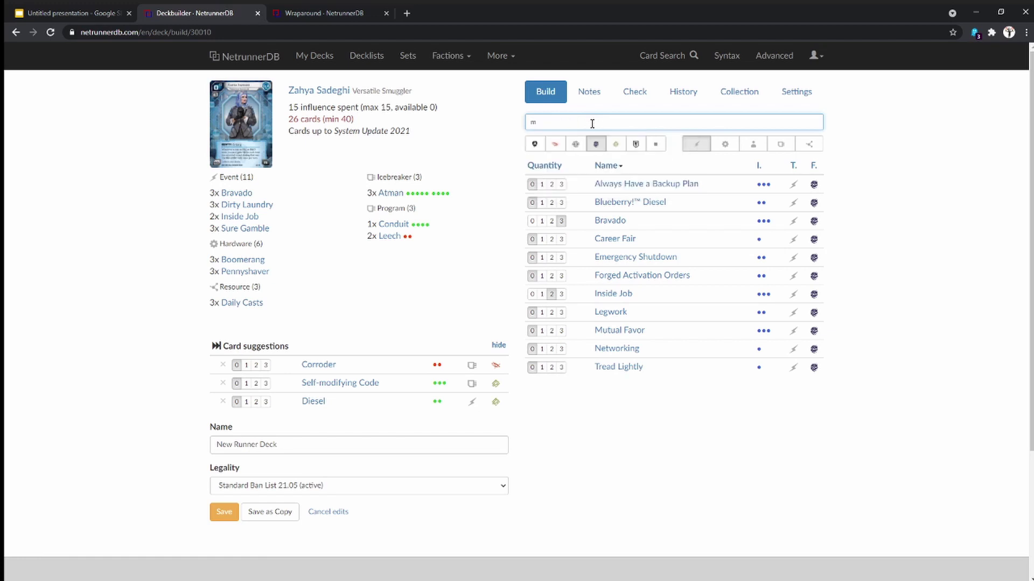
click(850, 177)
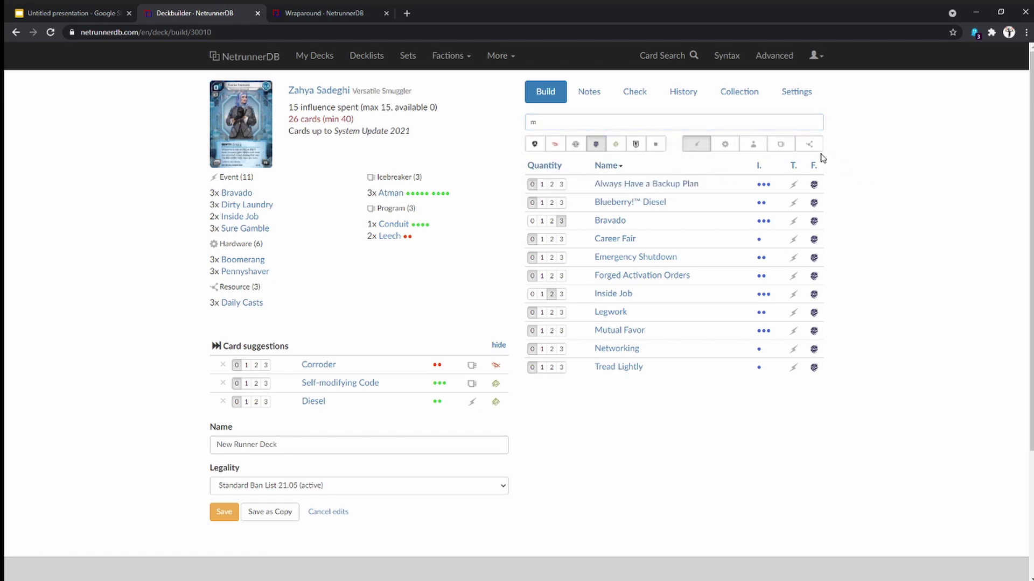
- Filter the criminal cards to programs only and add one copy each of the icebreakers Marjanah and Bukhgalter
click(783, 145)
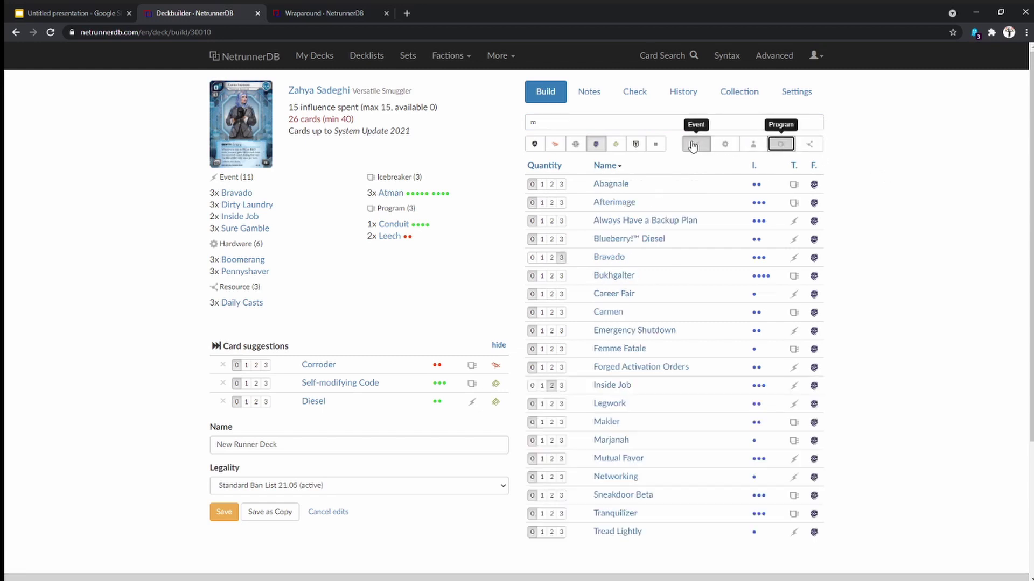
click(696, 143)
mouse_move(618, 295)
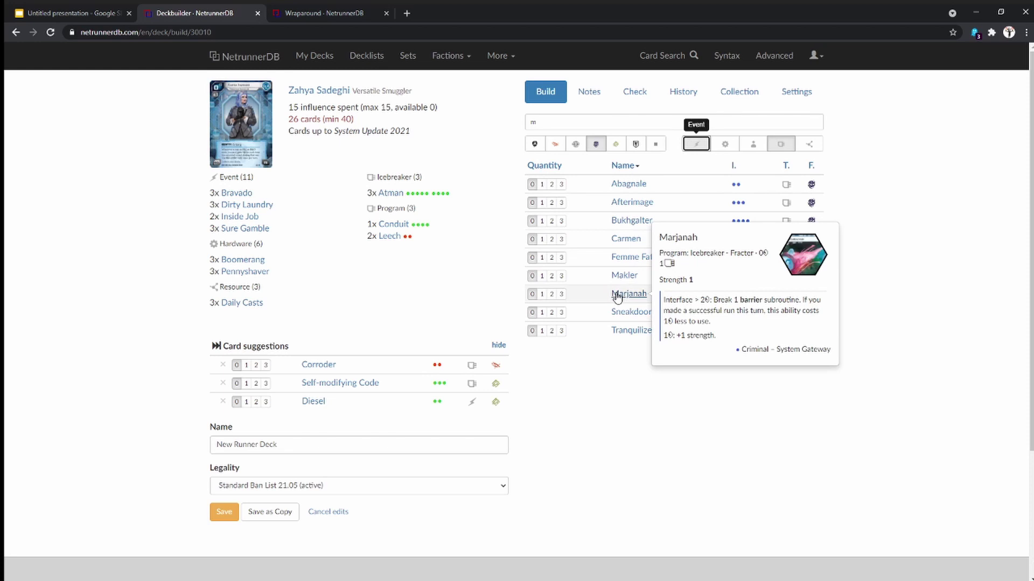
click(542, 294)
mouse_move(649, 226)
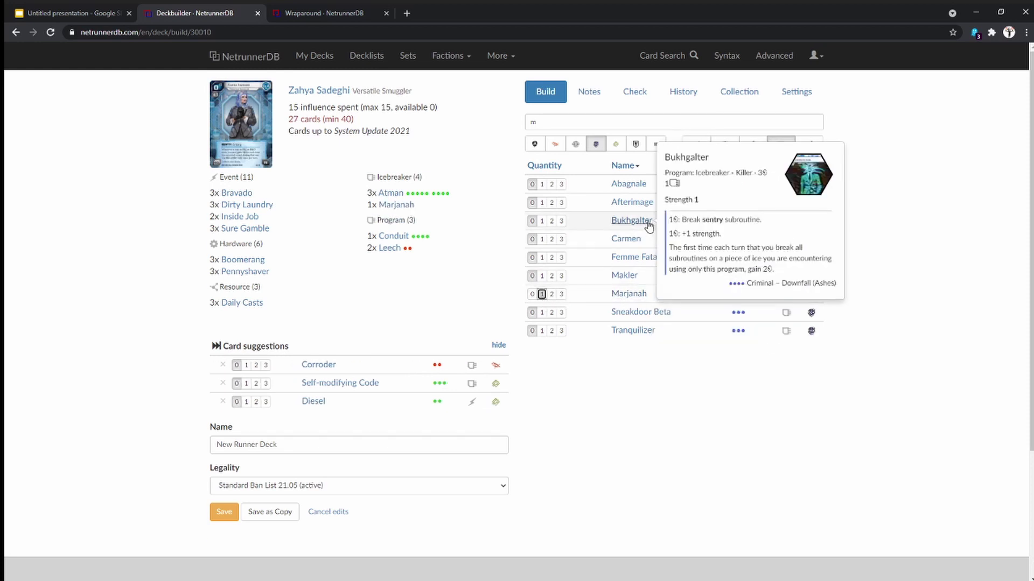
click(542, 220)
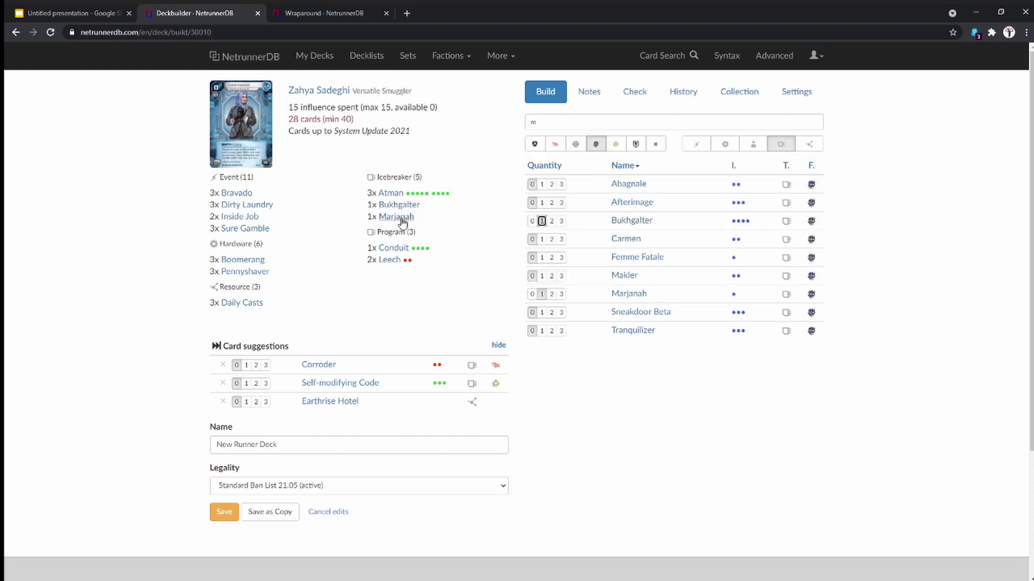
mouse_move(402, 218)
- Find the resource Security Testing and add two copies to the deck
double_click(593, 117)
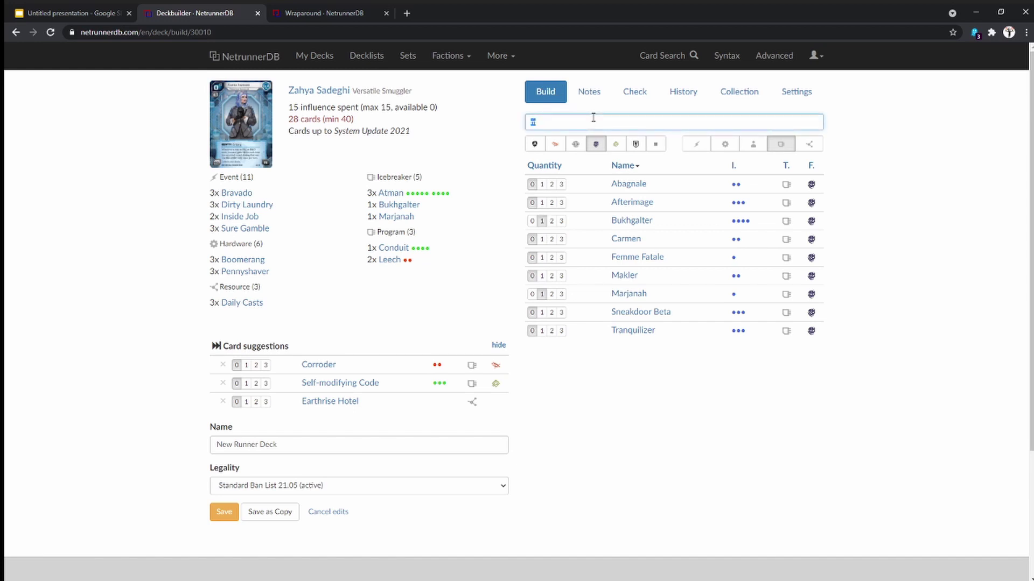
text(cur)
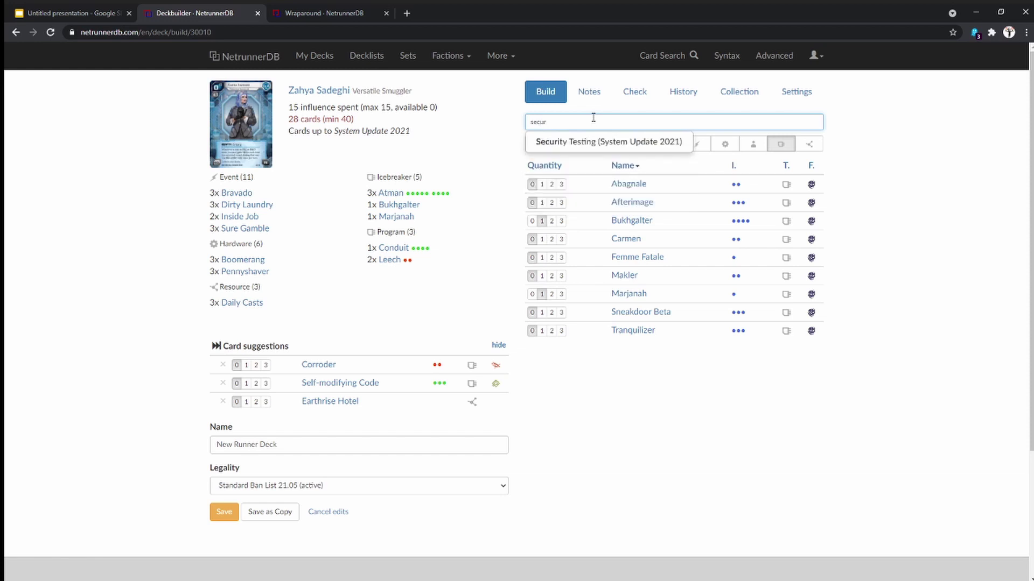
key(Return)
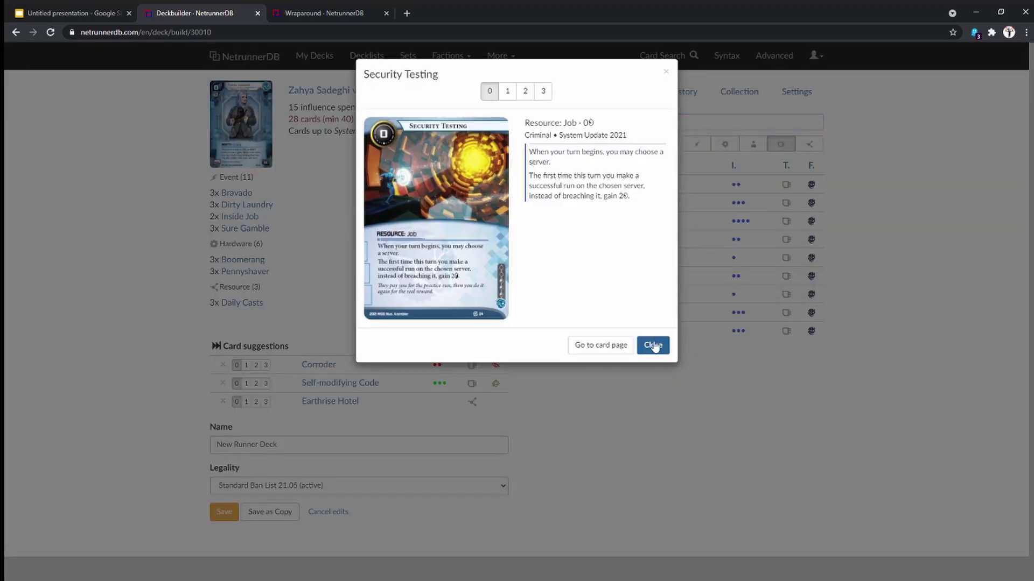
key(2)
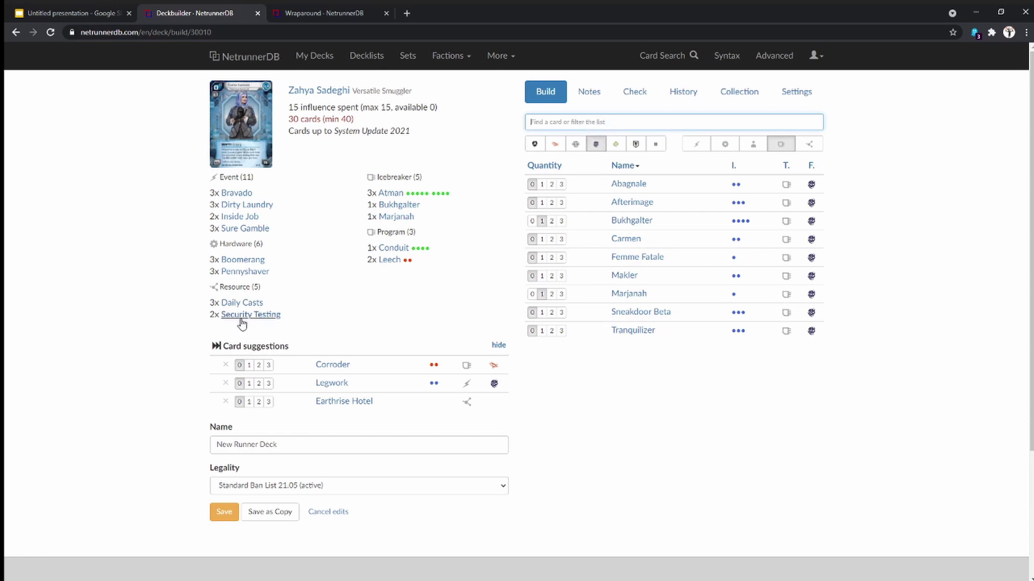
- Look up the resource Red Team and read its card text without adding any copies
text(Re)
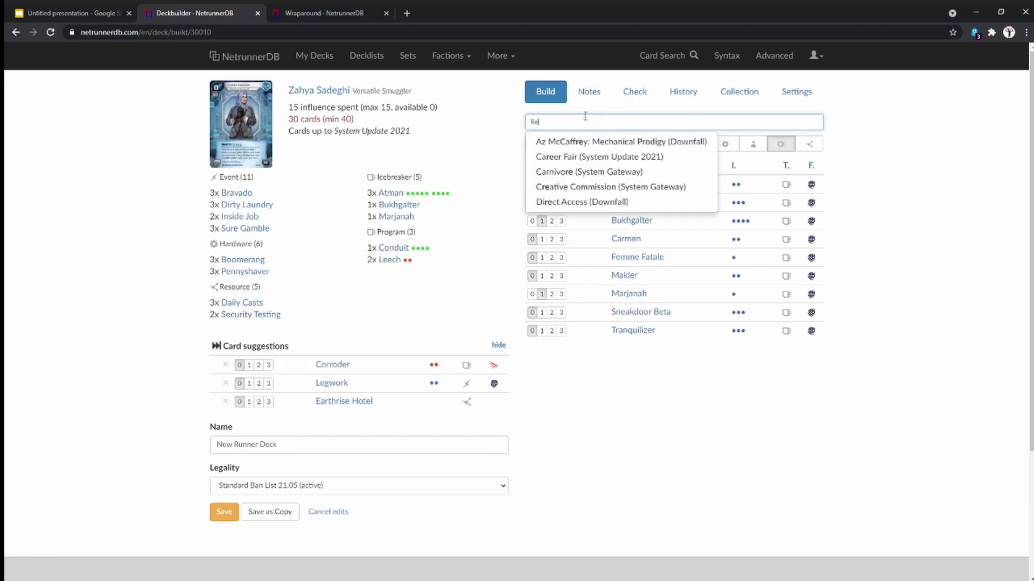
text(d)
key(Down)
key(Down)
key(Return)
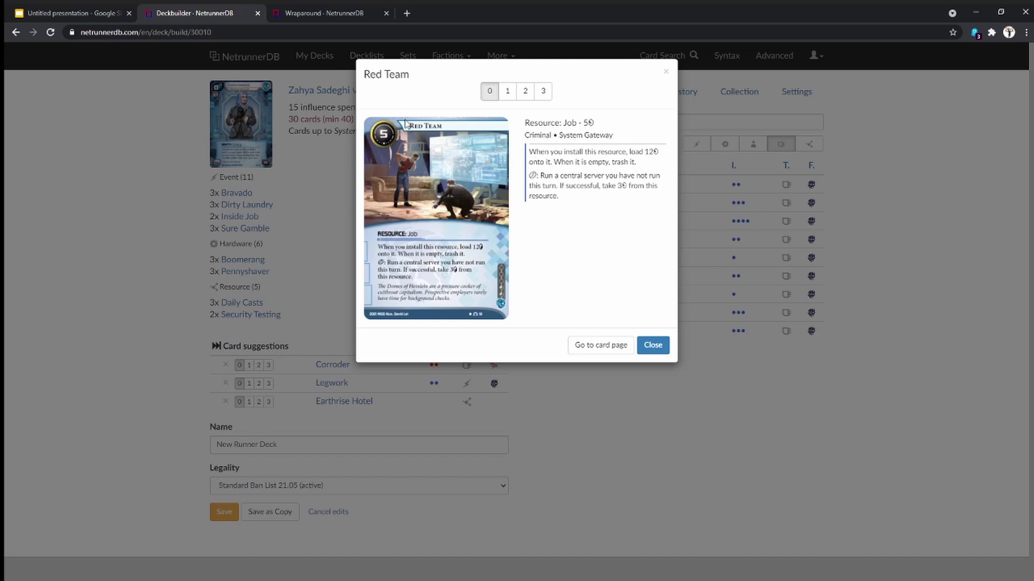
click(653, 345)
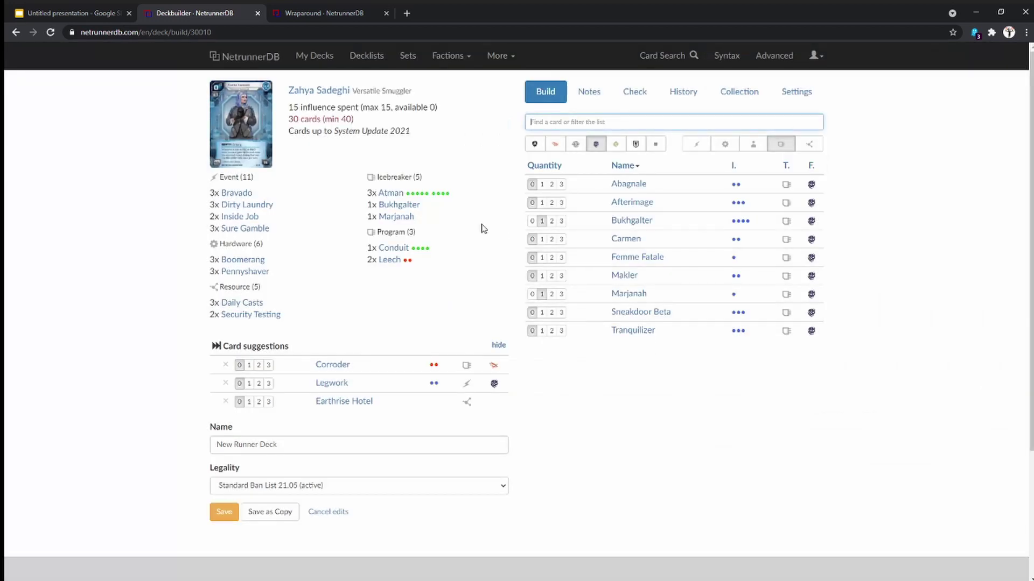
- Review the card text of Atman and Security Testing from the deck list
click(392, 193)
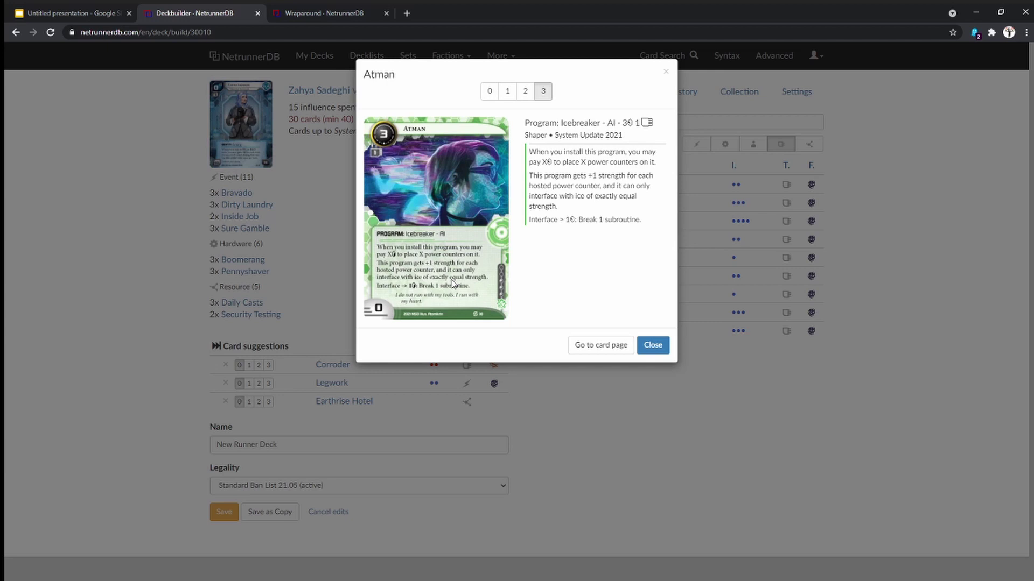
click(653, 347)
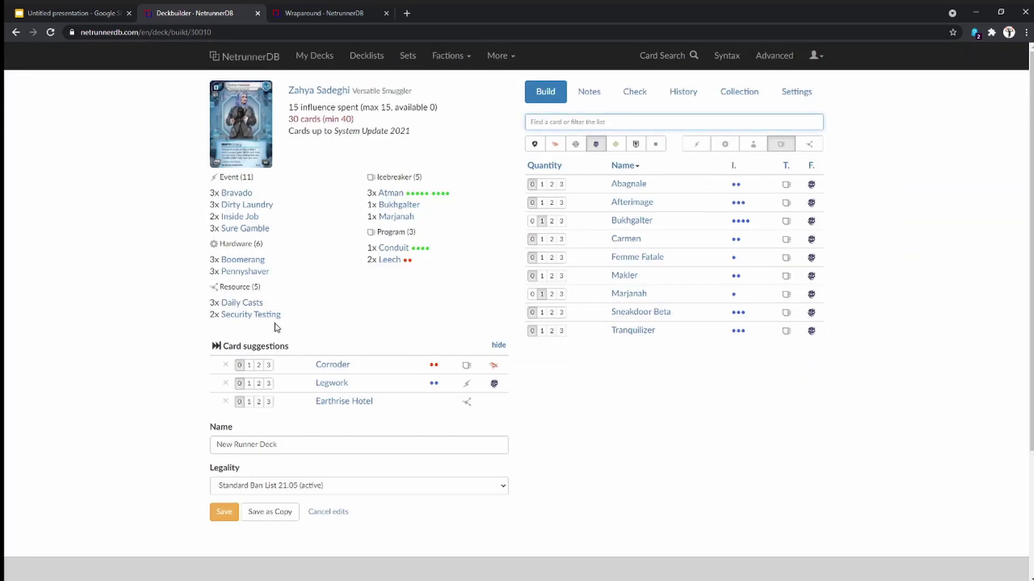
click(272, 316)
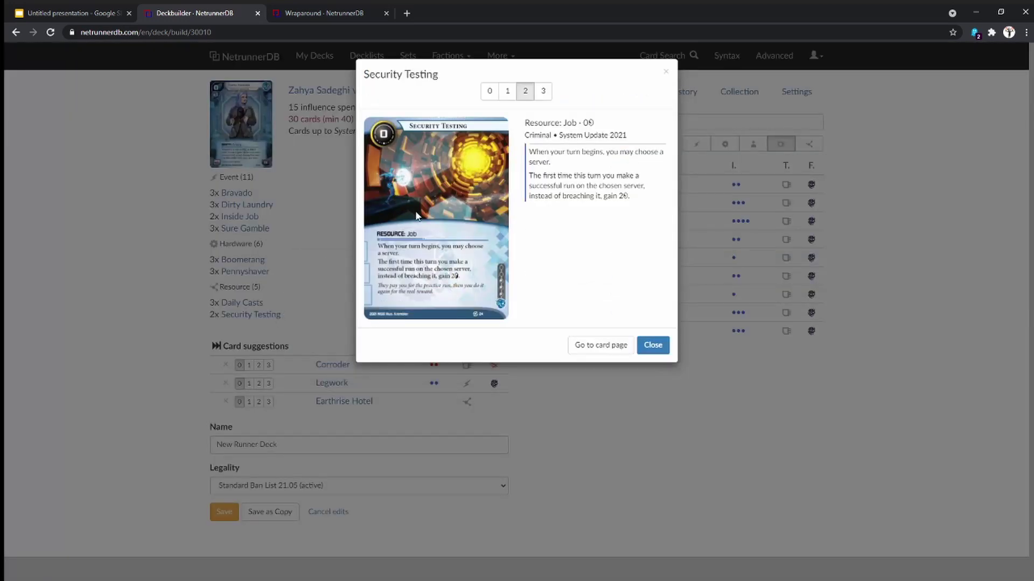
click(653, 349)
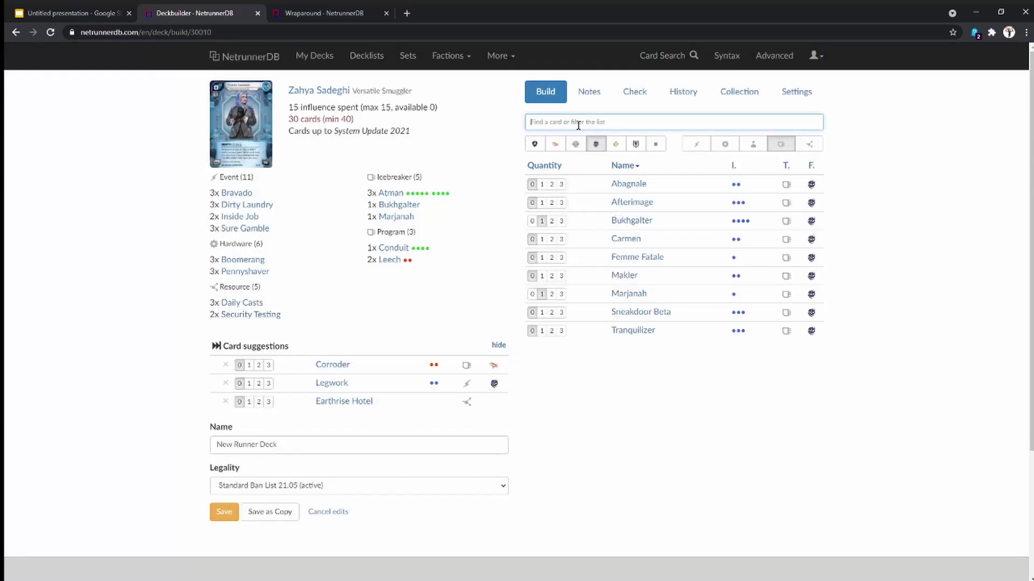
- Find the resource Earthrise Hotel, add three copies to the deck and review its card text
text(earth)
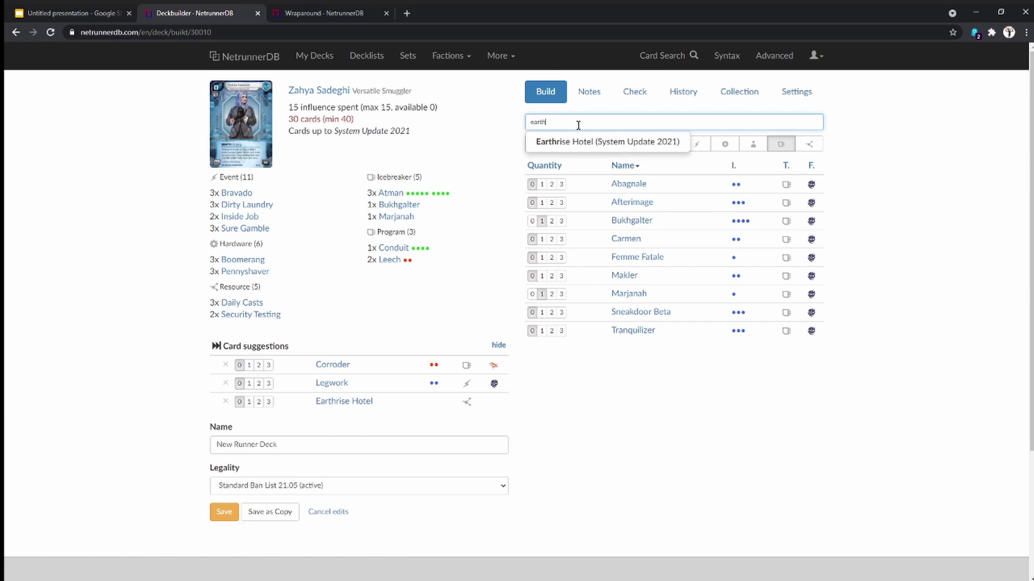
key(Down)
key(Return)
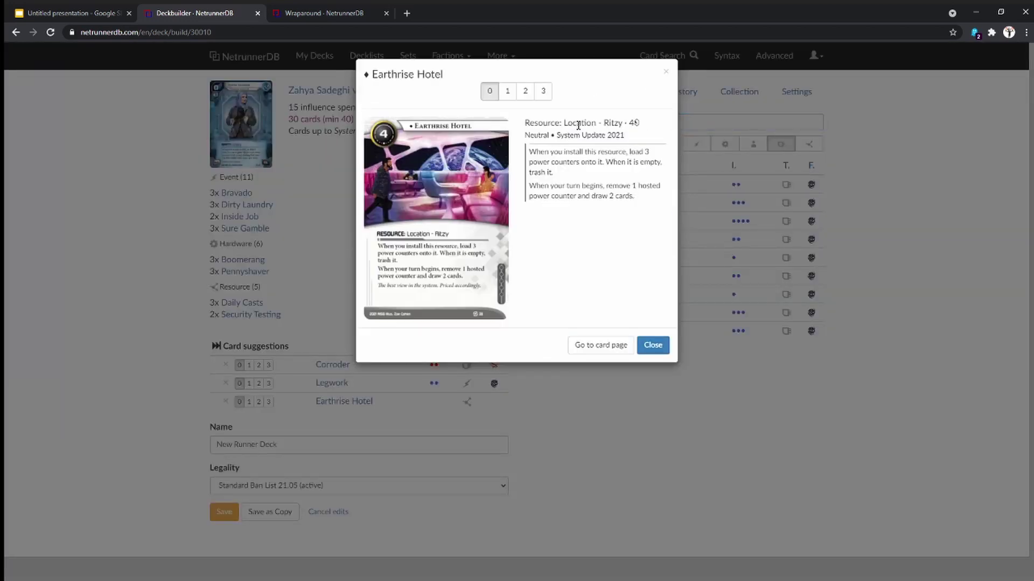
key(3)
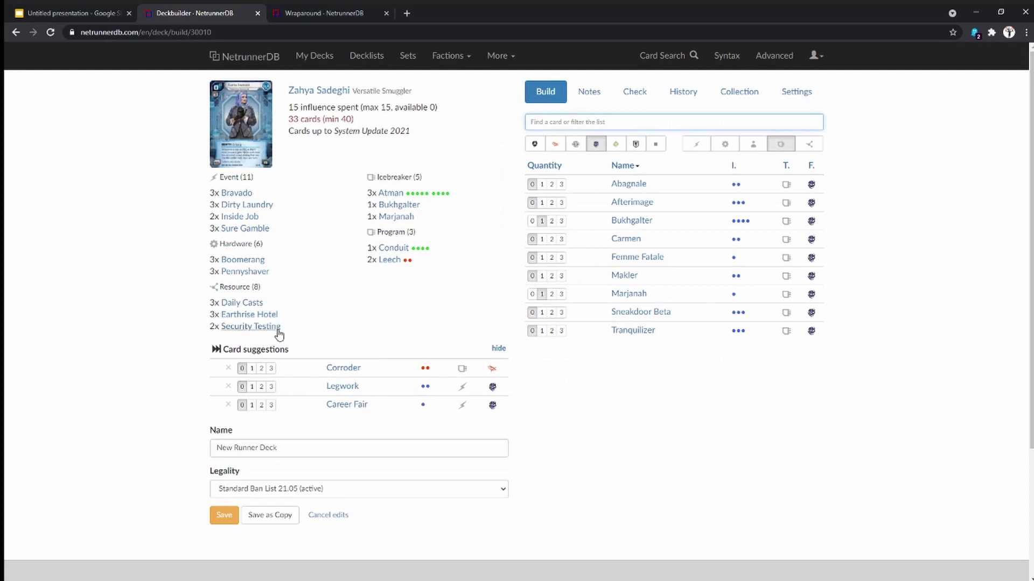
click(247, 320)
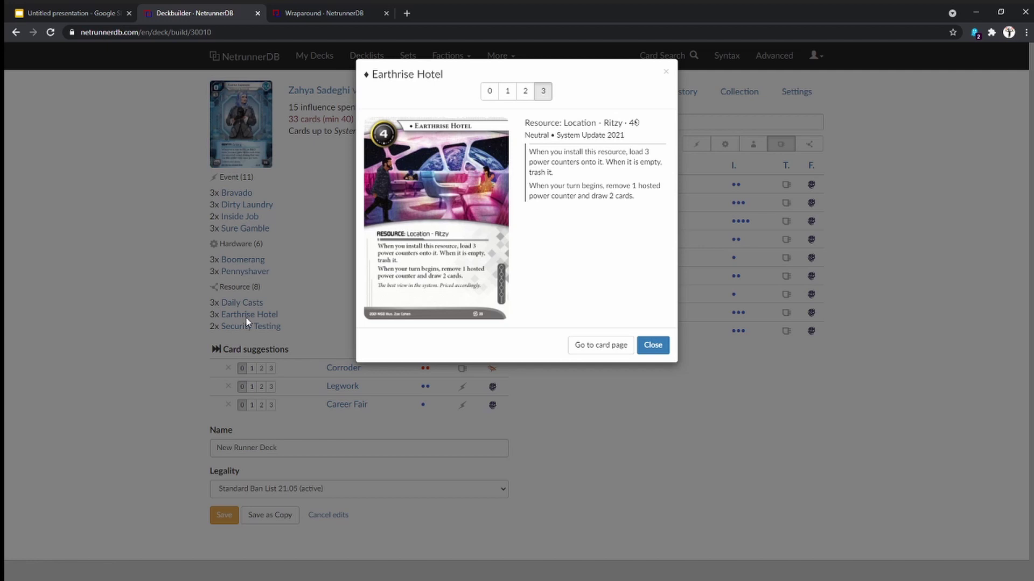
click(154, 290)
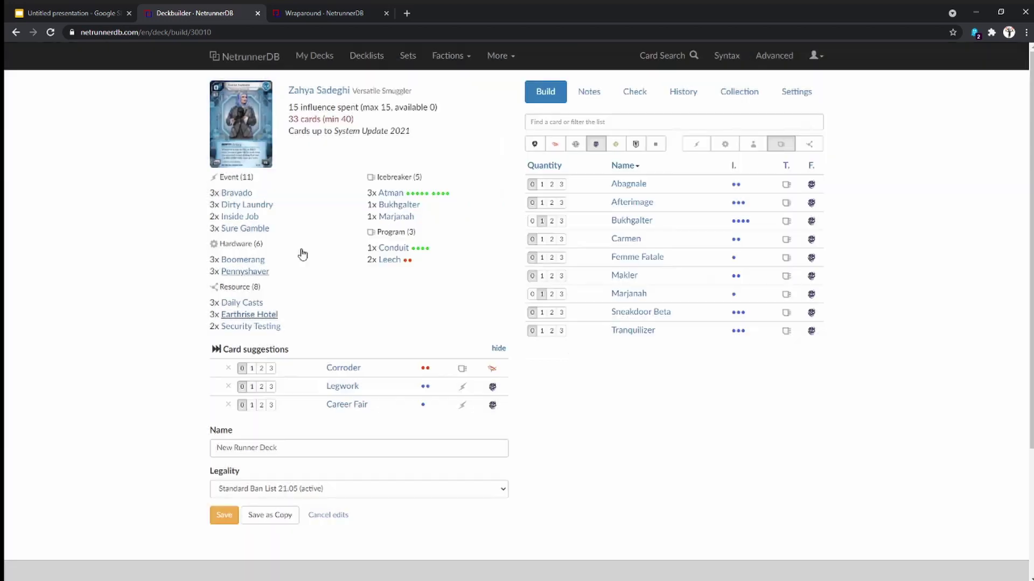
- Find the resource The Class Act, read its card text and add two copies to the deck
text(the cl)
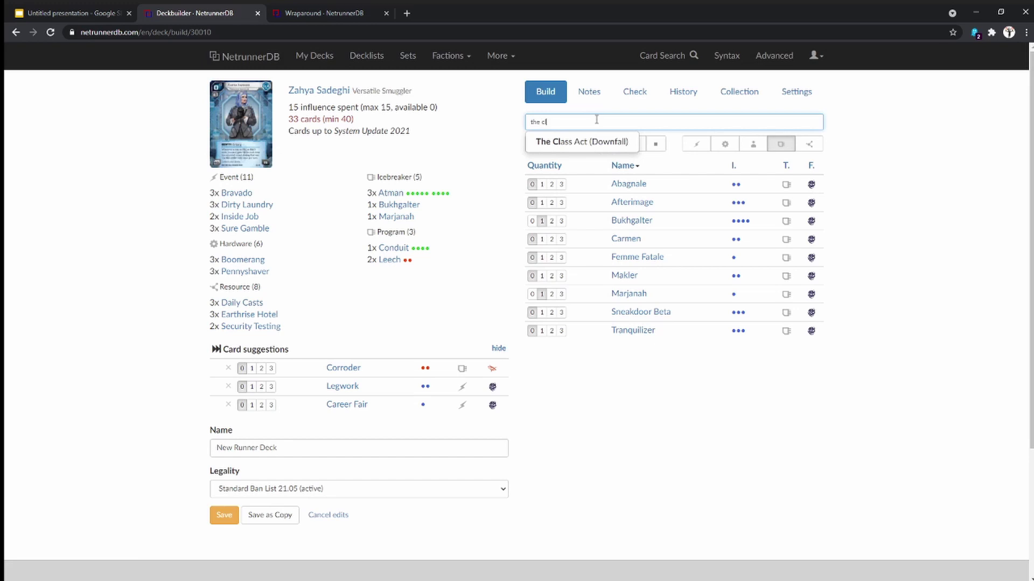
key(Down)
key(Return)
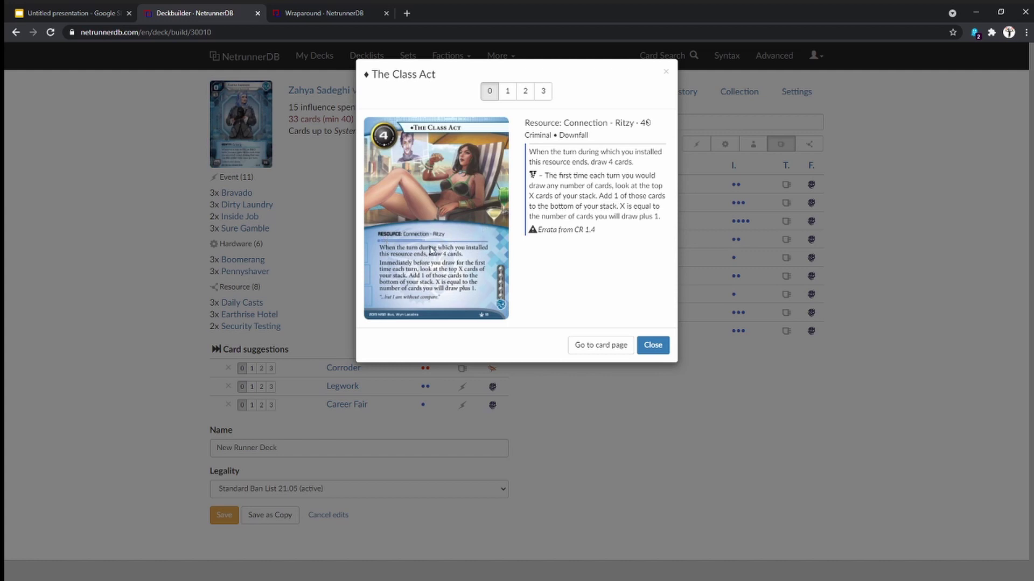
click(525, 93)
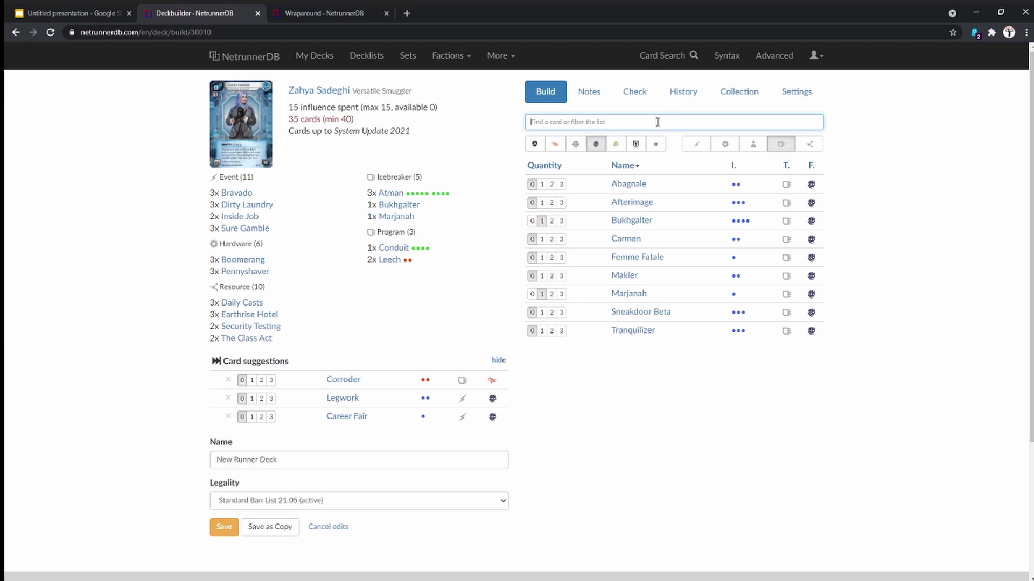
- Find the event Mutual Favor and add two copies to the deck
text(Mutual)
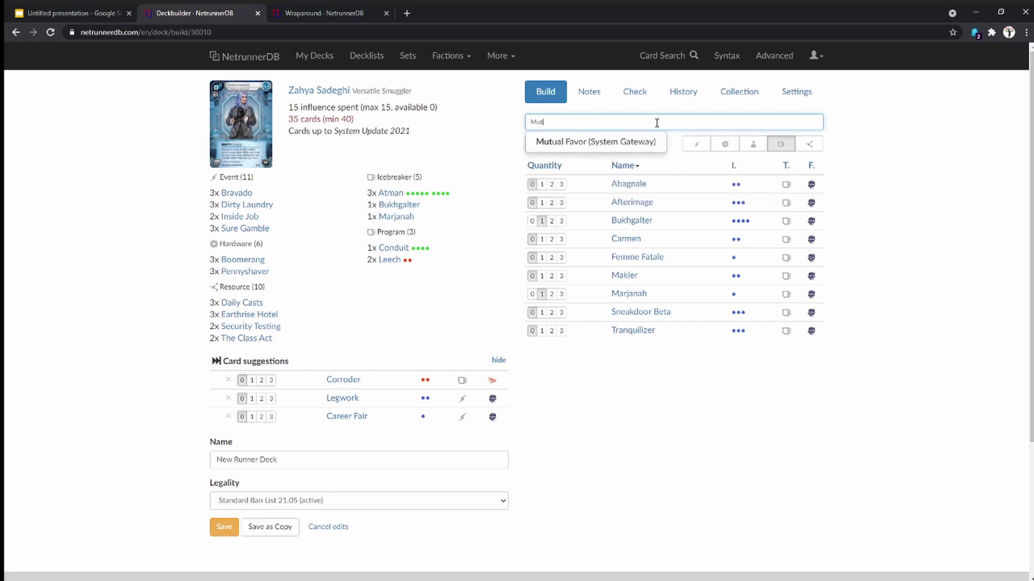
click(612, 141)
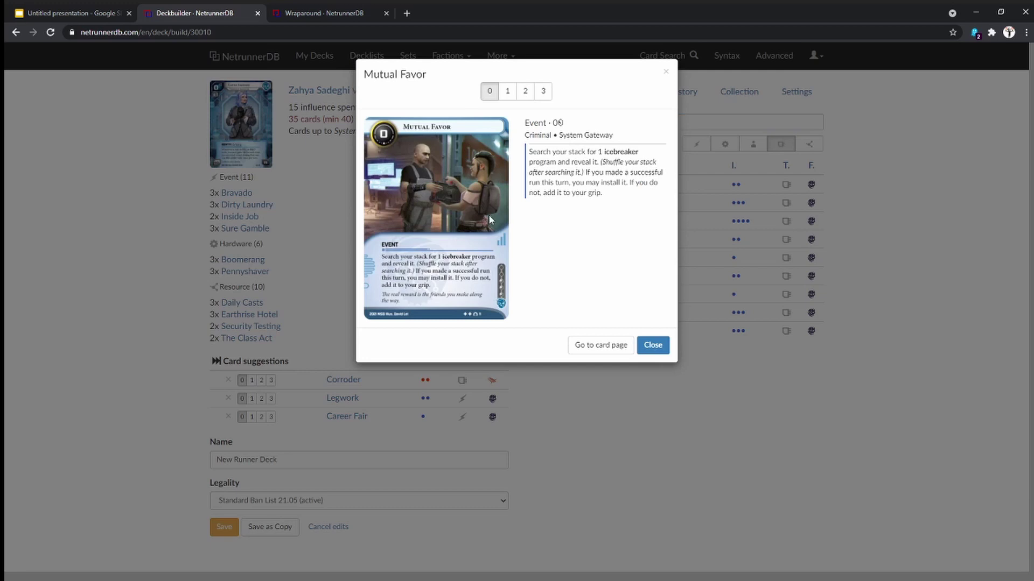
click(522, 91)
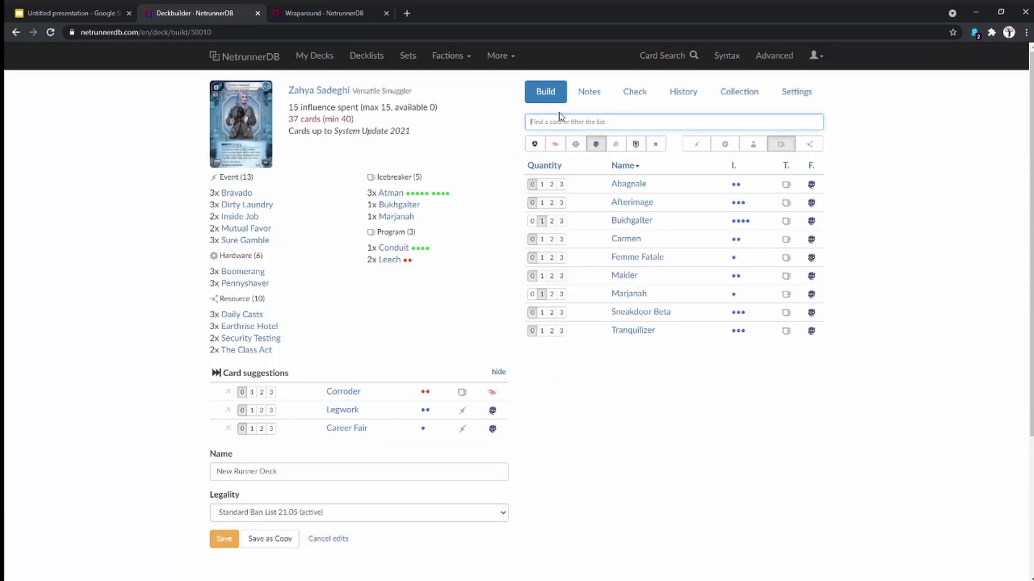
- Find the hardware Docklands Pass and add one copy to the deck
text(dock)
key(Down)
key(Return)
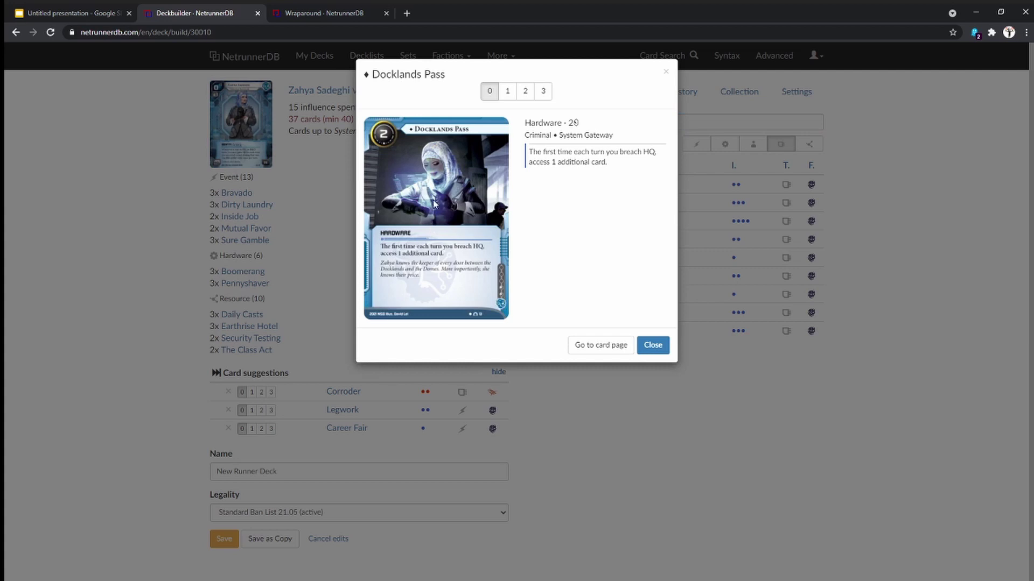
click(509, 92)
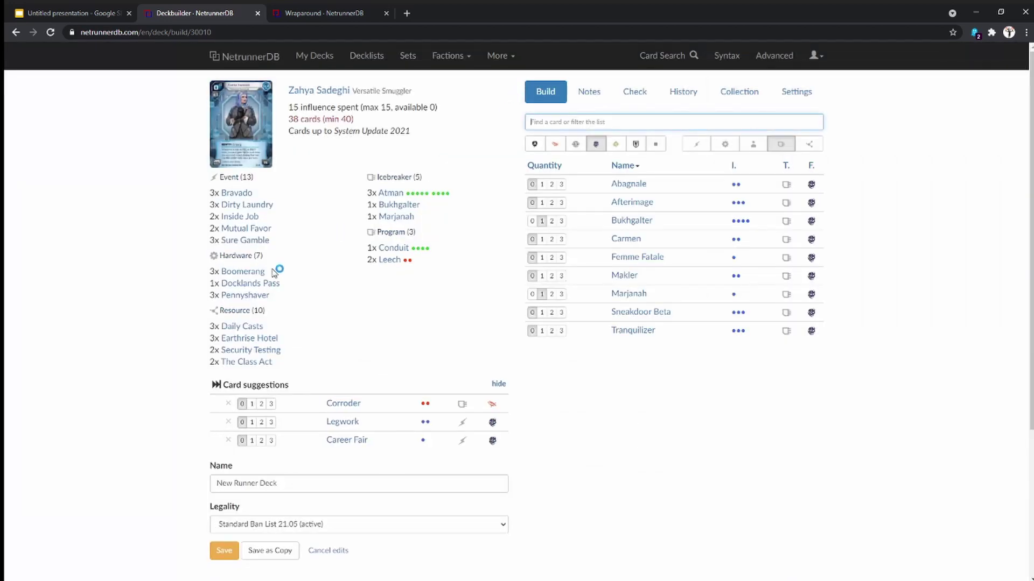
- Reduce Mutual Favor to one copy in the deck
mouse_move(258, 291)
click(246, 228)
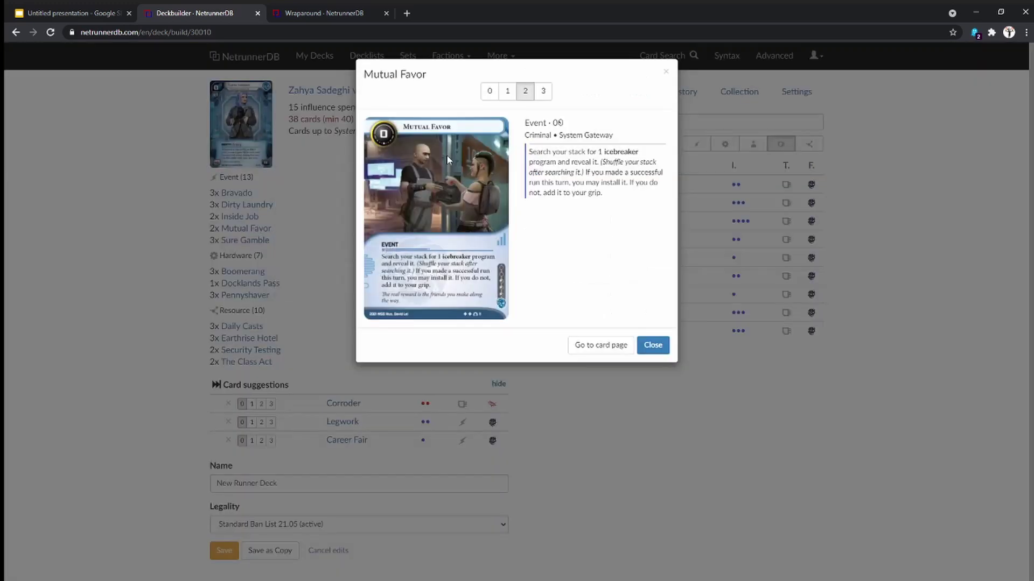
click(507, 91)
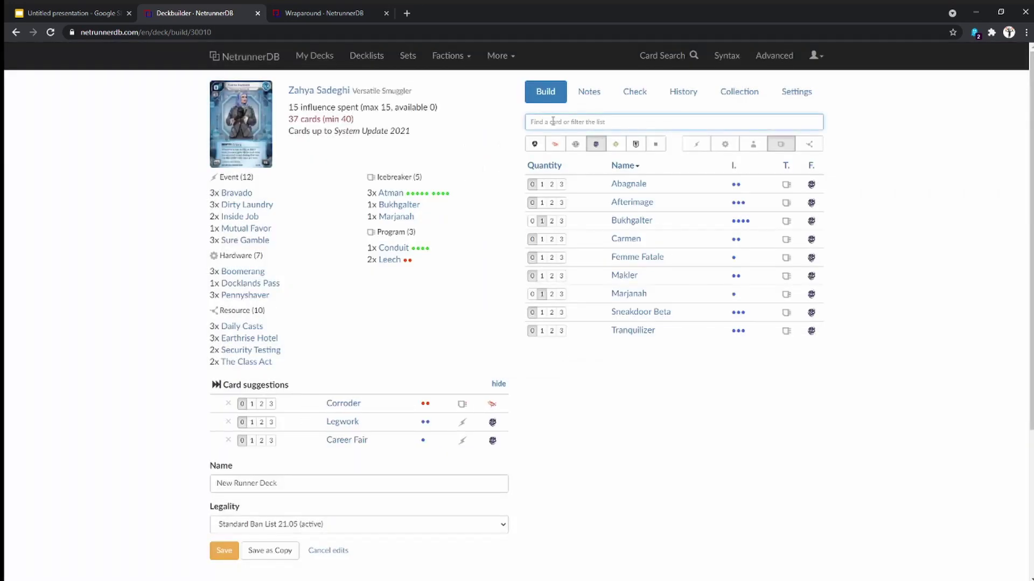
- Find the event Jailbreak and add three copies to the deck
text(jai)
key(Return)
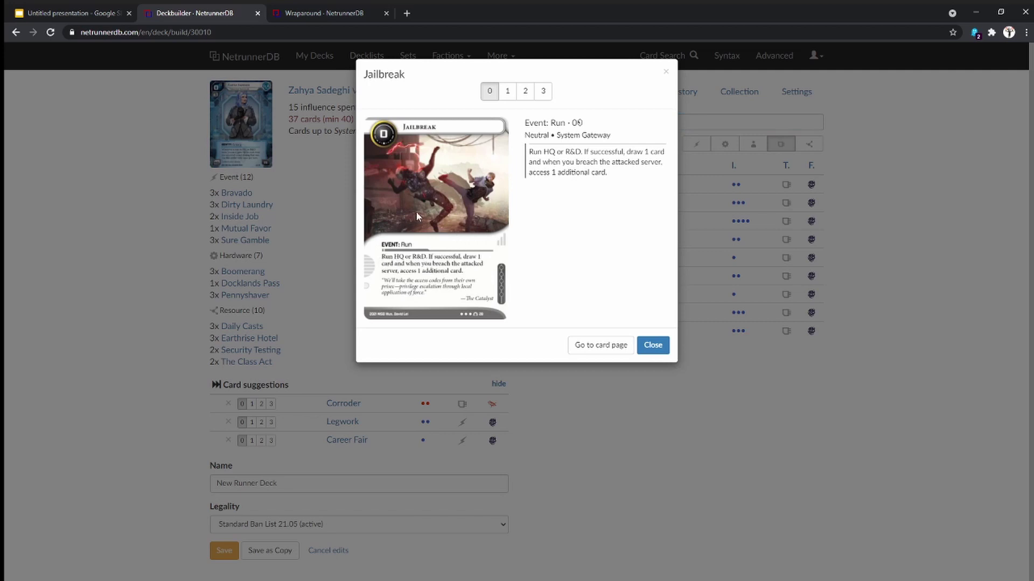
key(3)
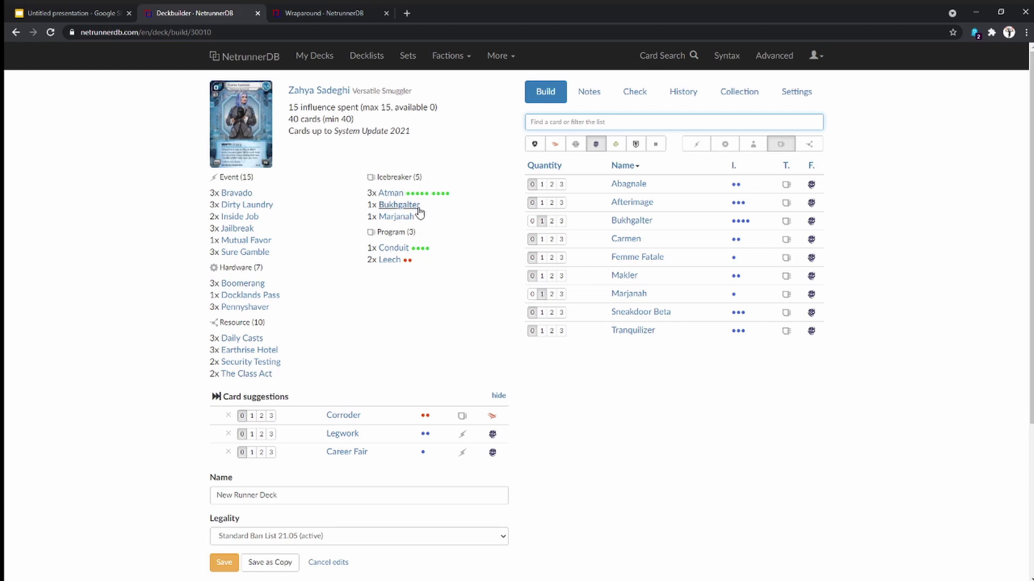
- Find the program Sneakdoor Beta and add one copy to the deck
mouse_move(398, 195)
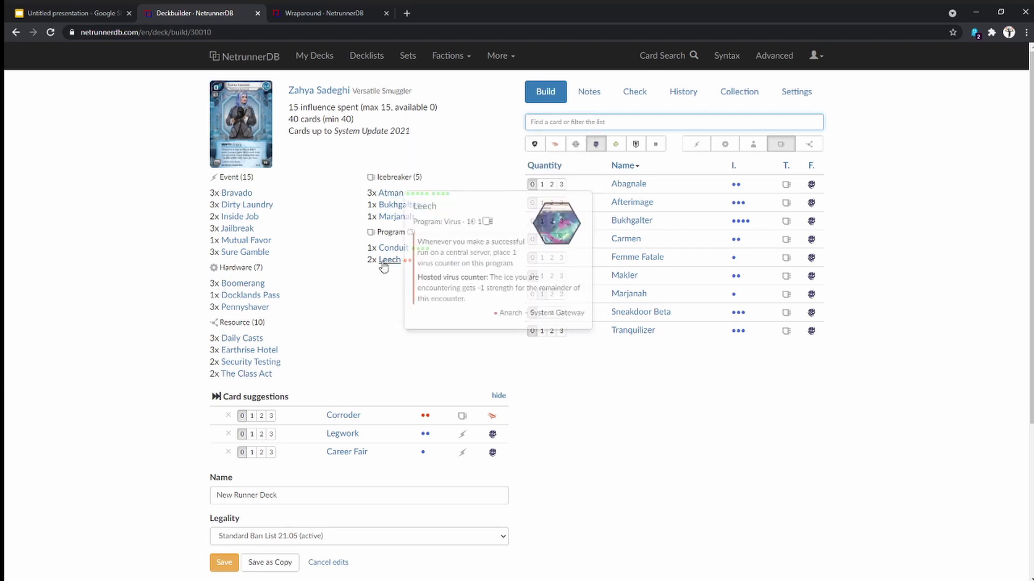
mouse_move(399, 255)
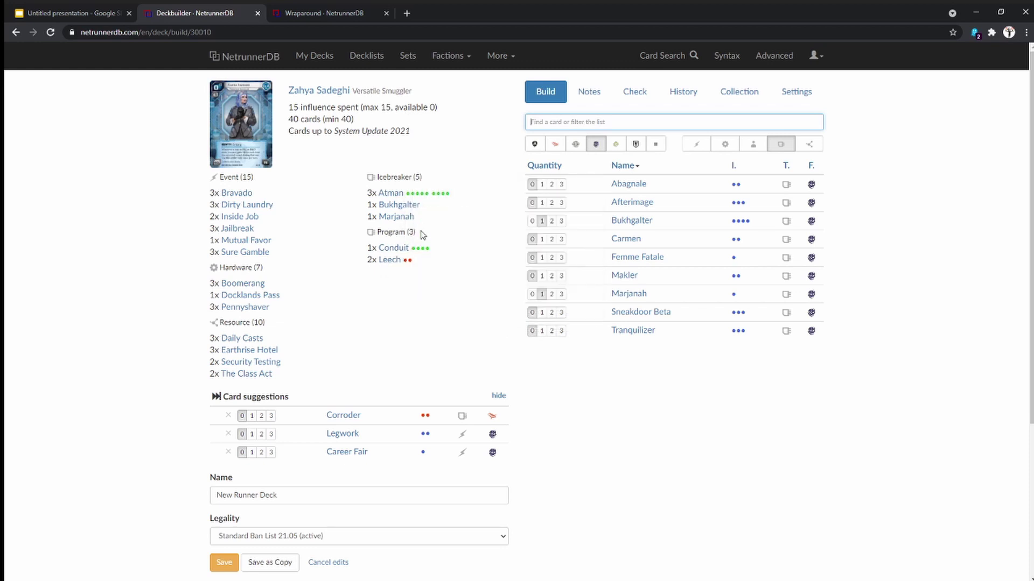
mouse_move(412, 211)
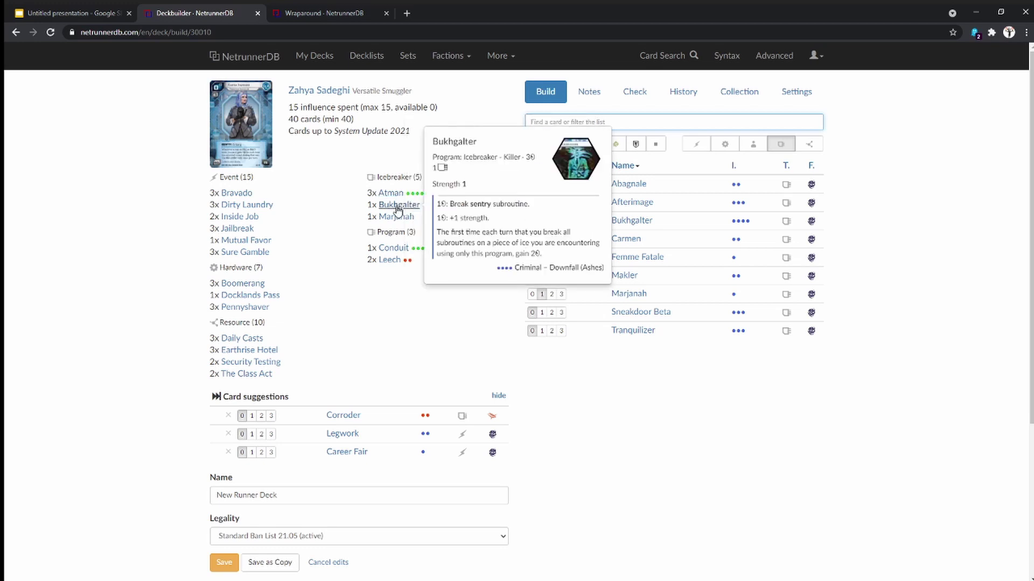
mouse_move(256, 313)
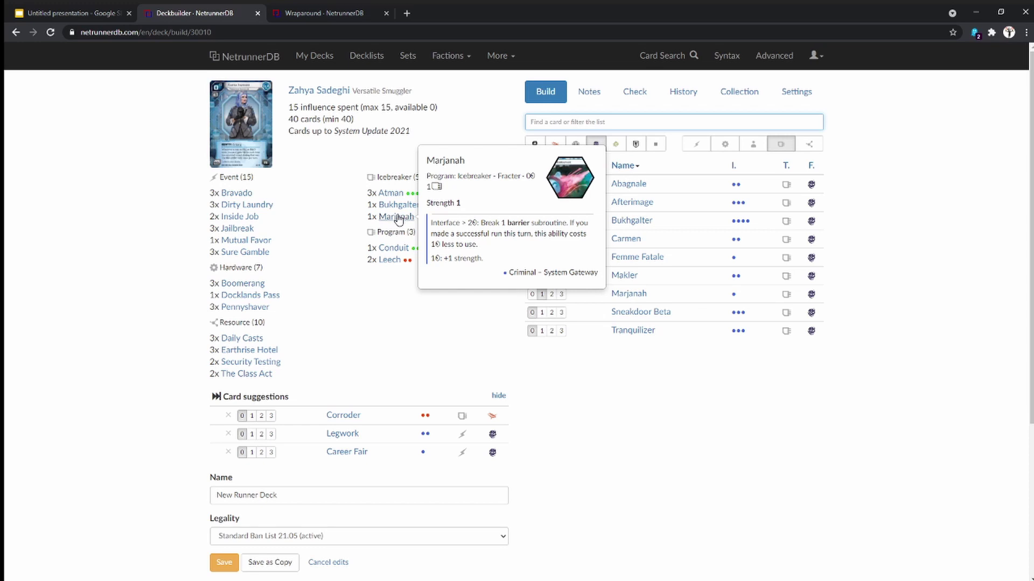
text(sneak)
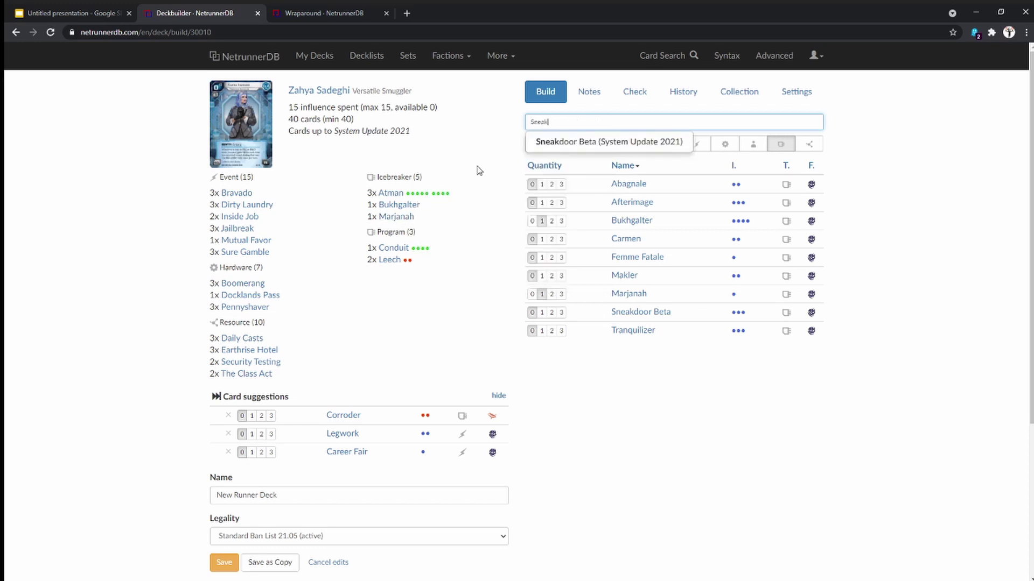
key(Down)
key(Return)
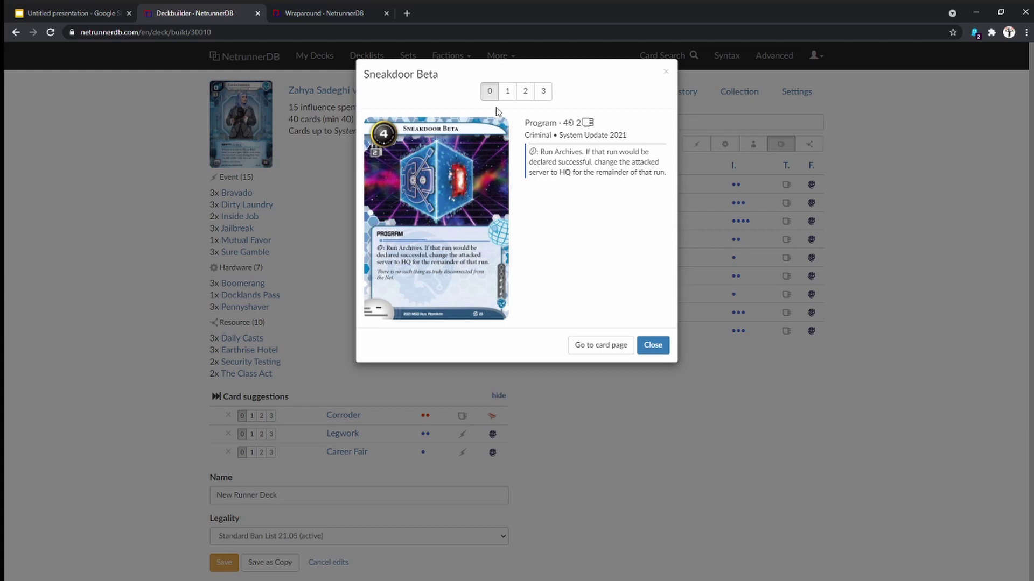
click(506, 92)
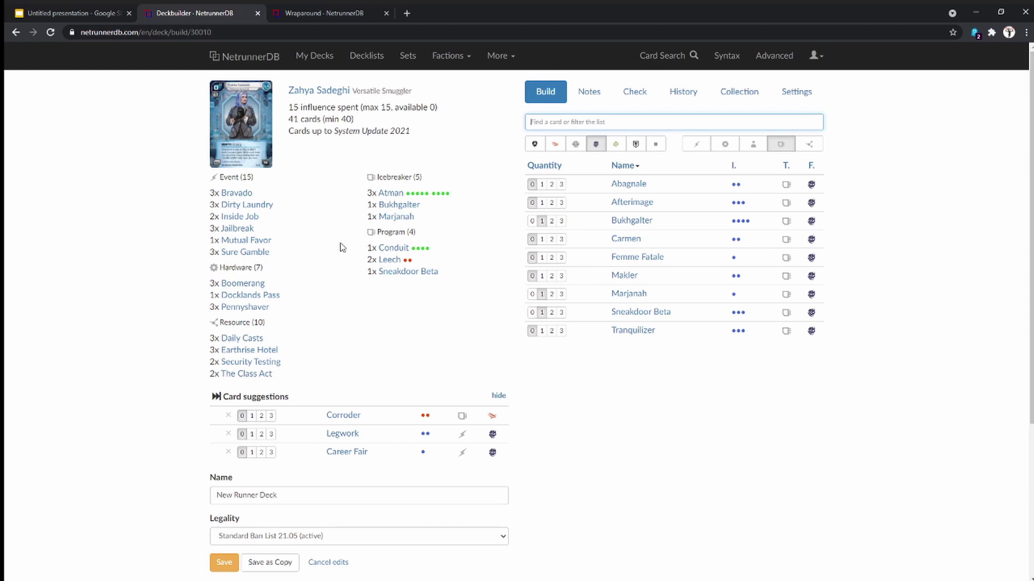
- Remove Mutual Favor from the deck by setting its quantity to 0
click(257, 241)
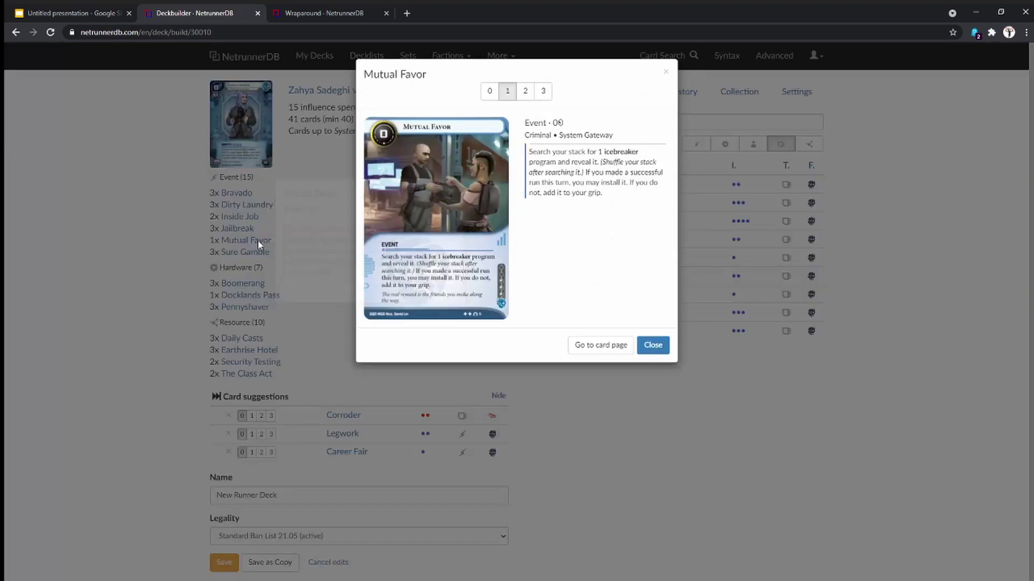
click(490, 91)
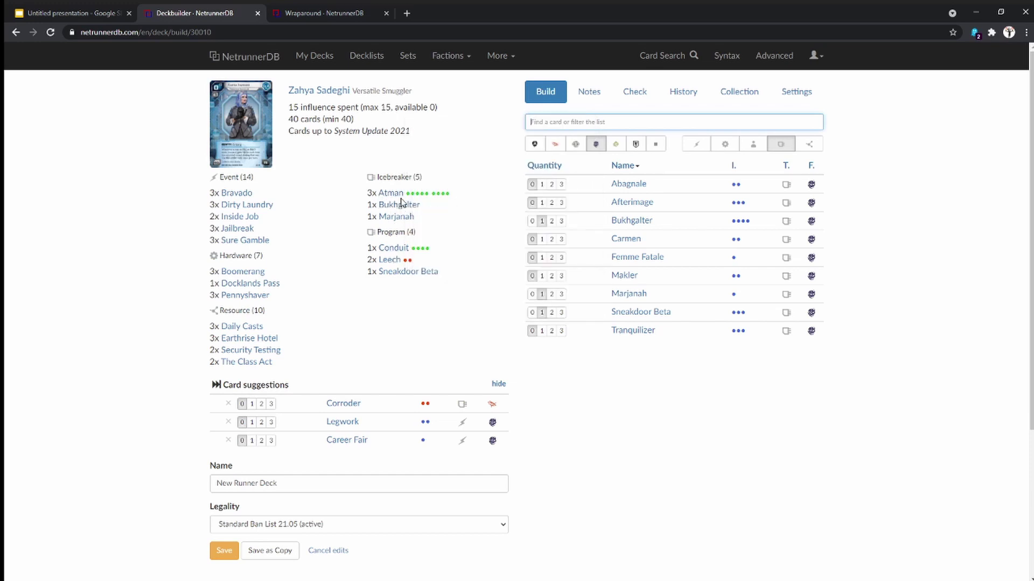
mouse_move(408, 280)
mouse_move(249, 295)
- Rename the deck as Demo Runner Deck and save it
drag(295, 485, 149, 488)
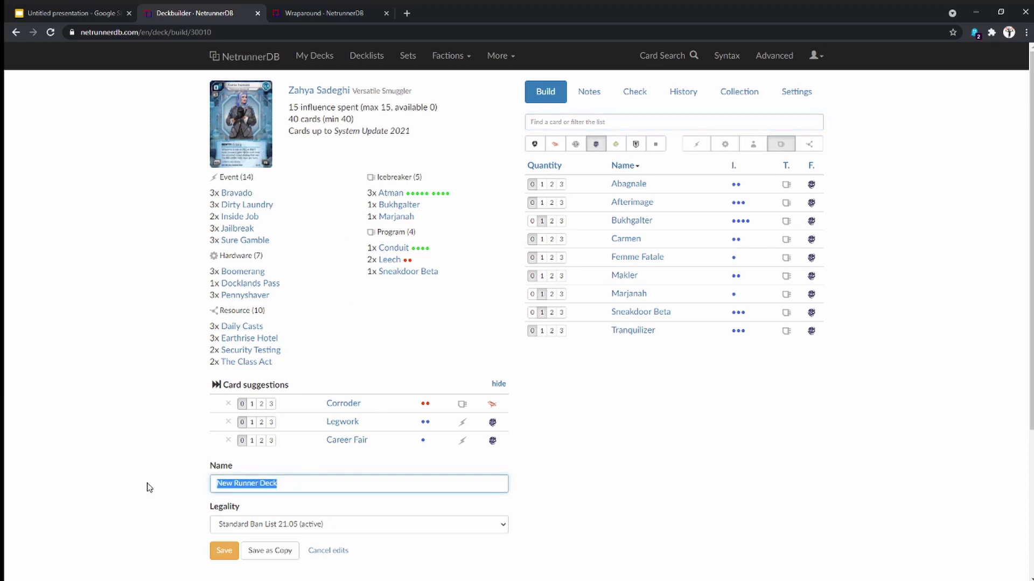
text(Demo)
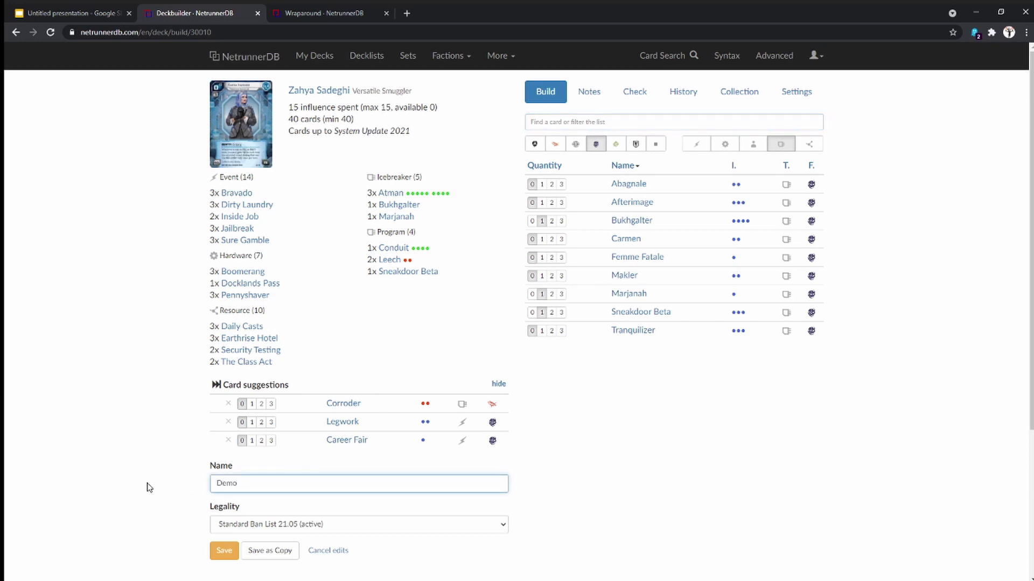
text( Runner Deck)
click(234, 558)
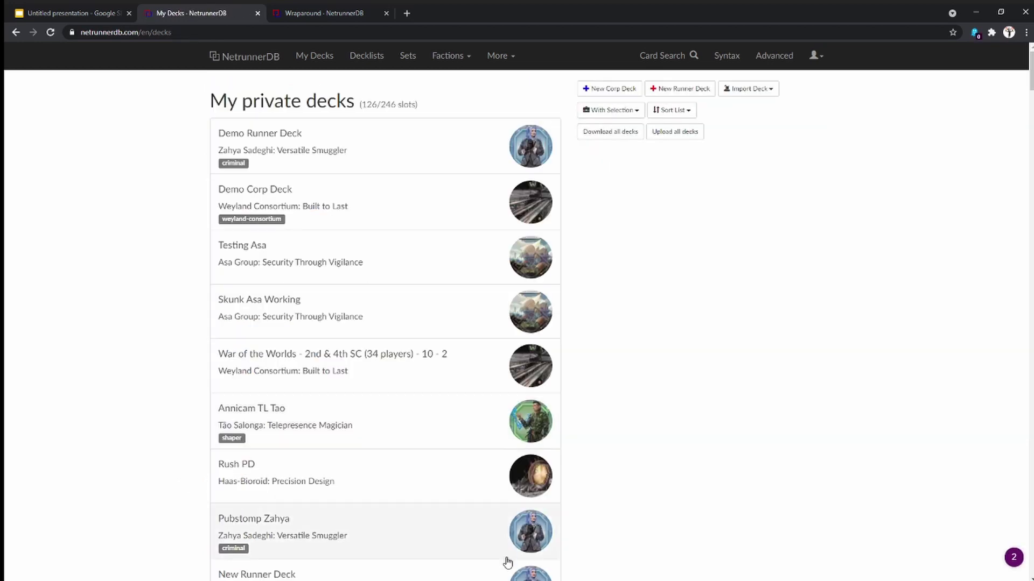
- Switch to the Google Slides presentation and start presenting from the Take-away Messages! slide
click(86, 14)
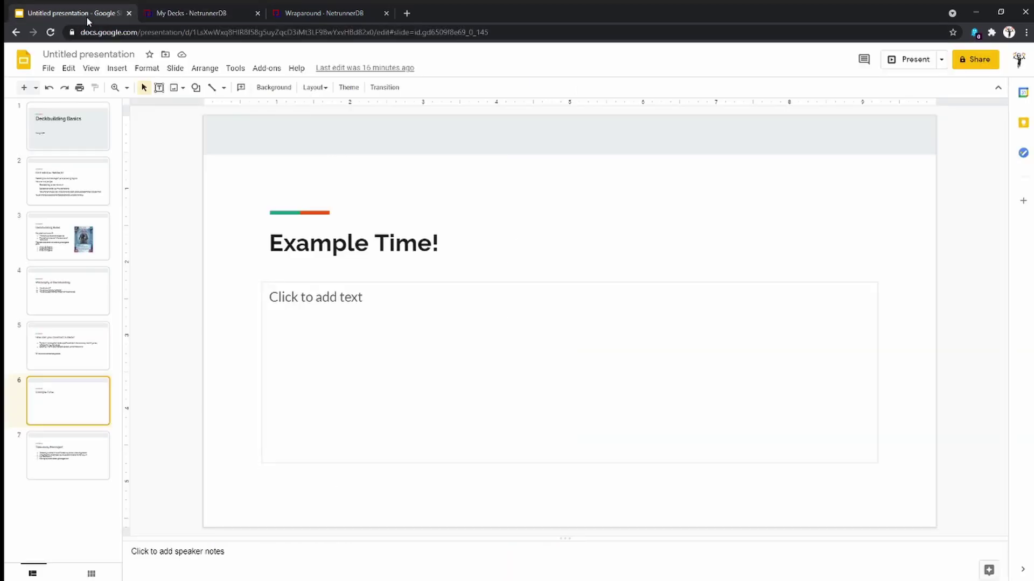
key(Down)
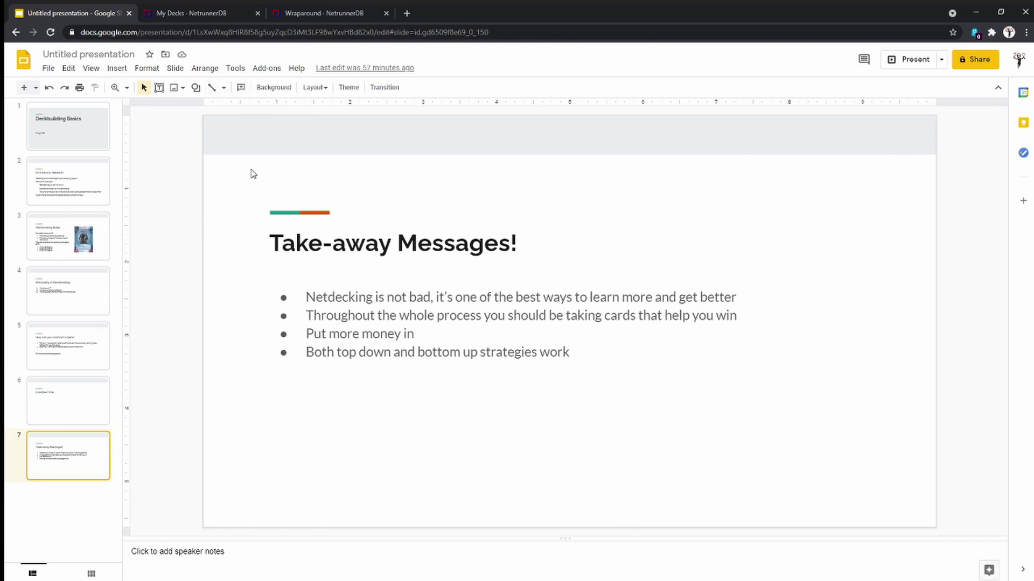
click(900, 59)
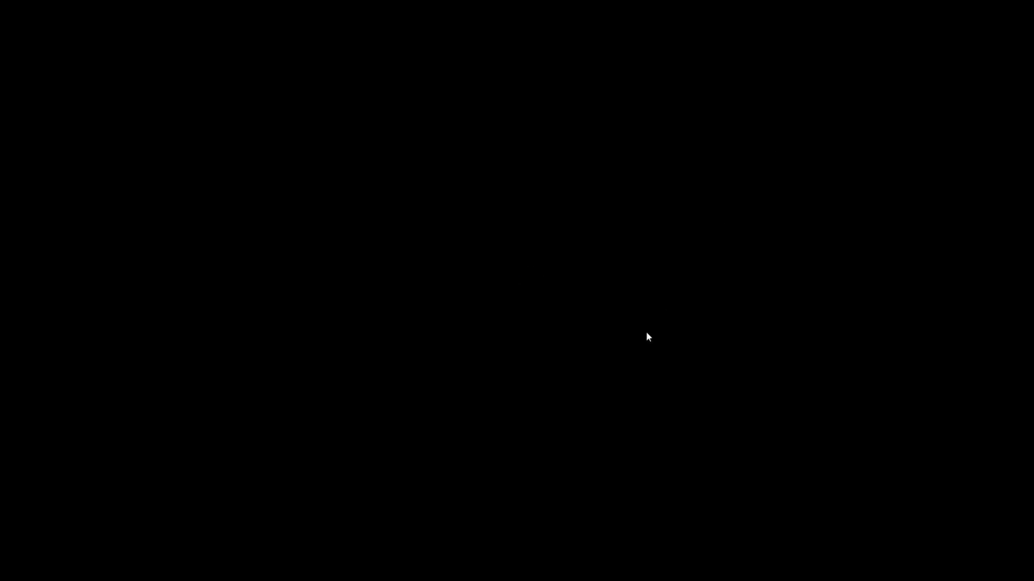